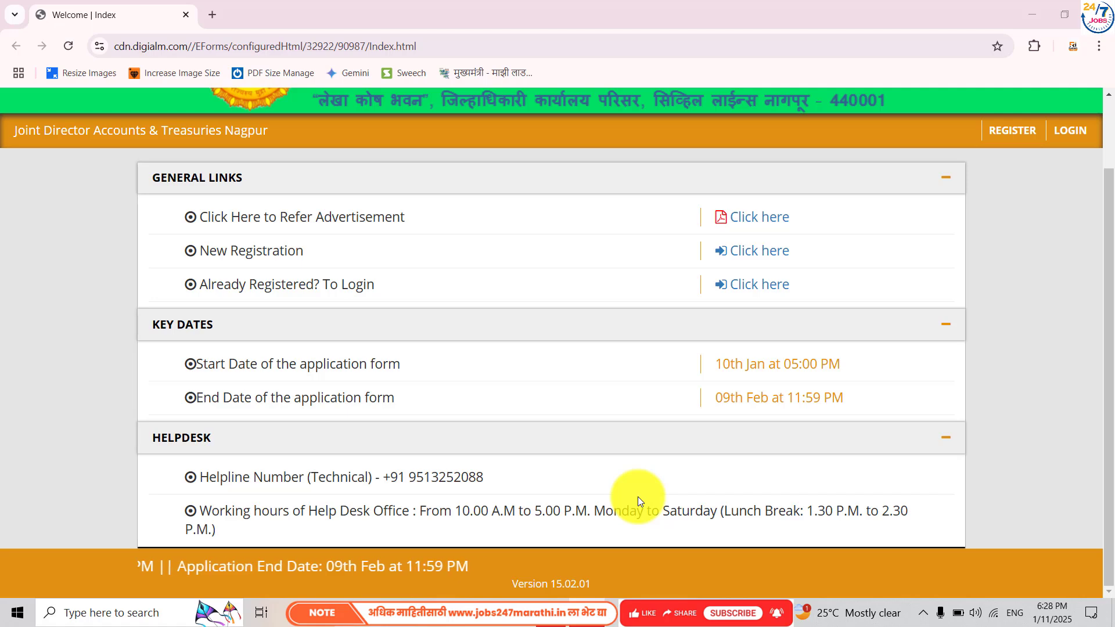
# - Start a new registration, close the Instructions popup and agree to the Privacy Notice
pyautogui.scroll(2, 637, 500)
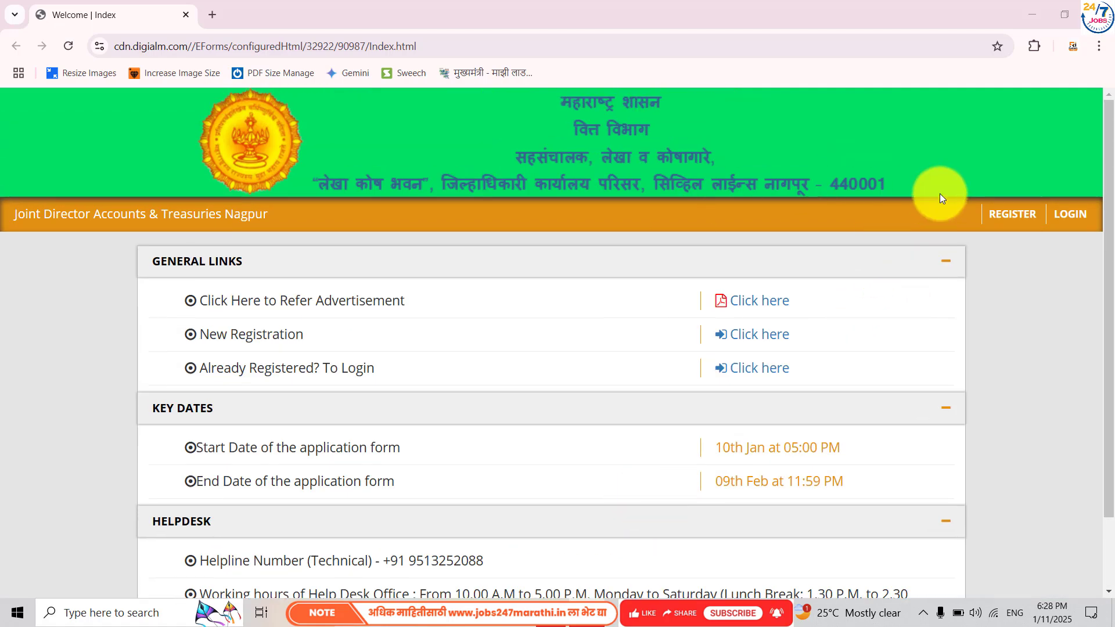
pyautogui.click(1010, 216)
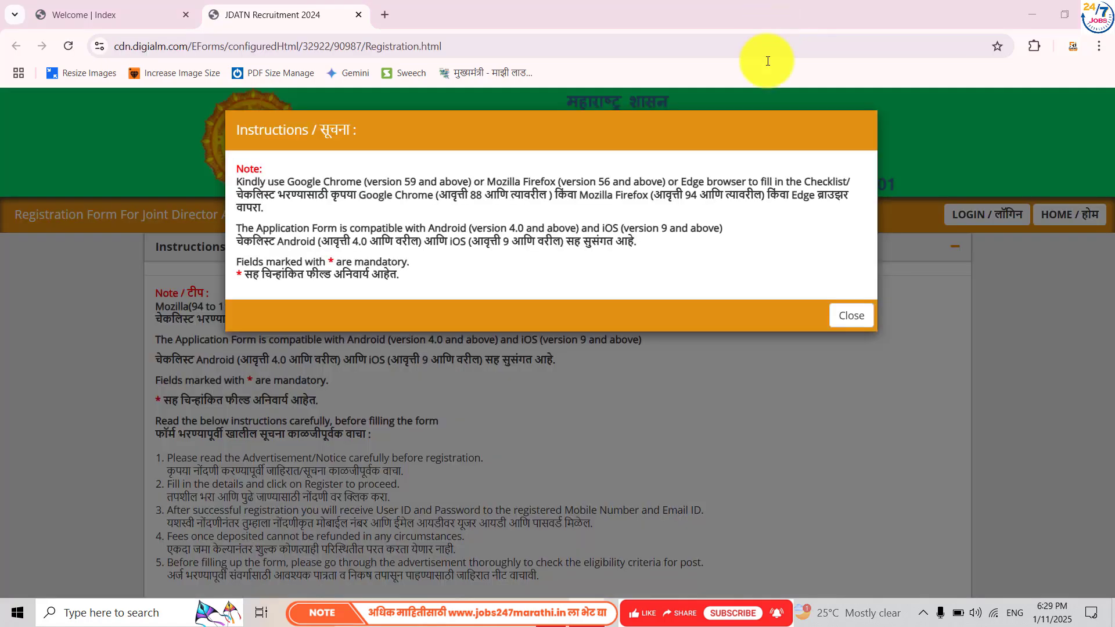
pyautogui.click(844, 317)
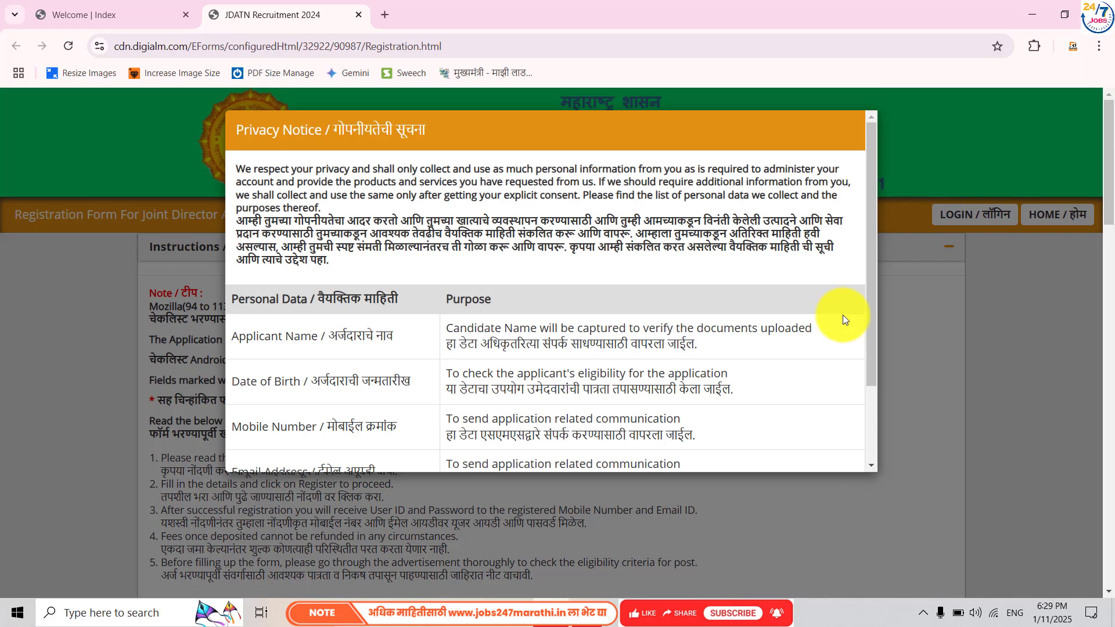
pyautogui.scroll(-3, 842, 318)
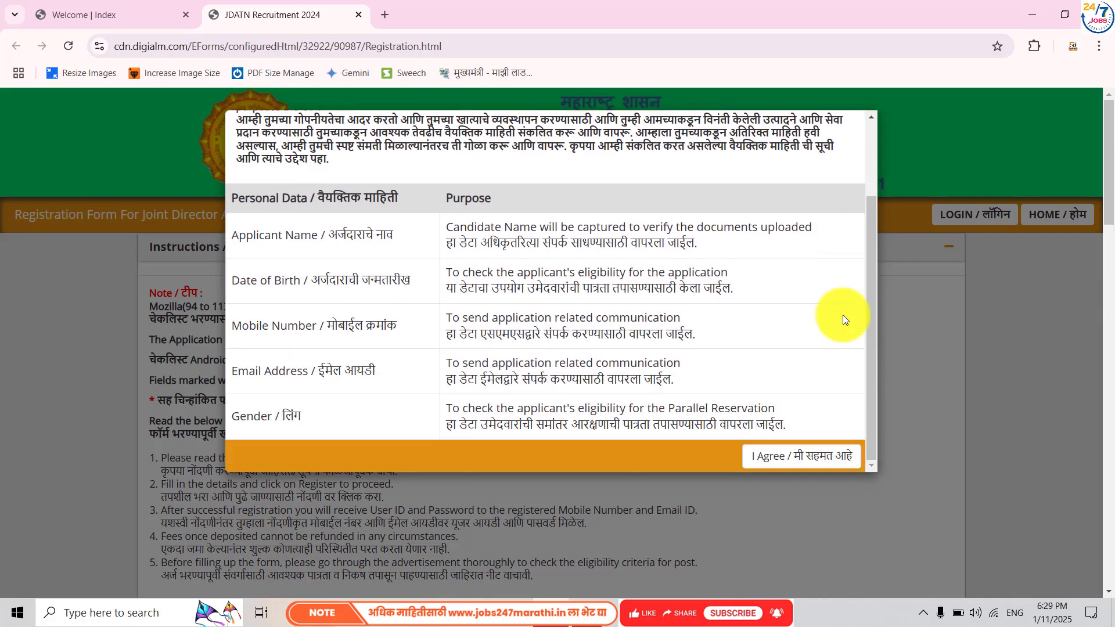
pyautogui.click(796, 455)
pyautogui.scroll(-2, 799, 453)
pyautogui.scroll(-6, 798, 453)
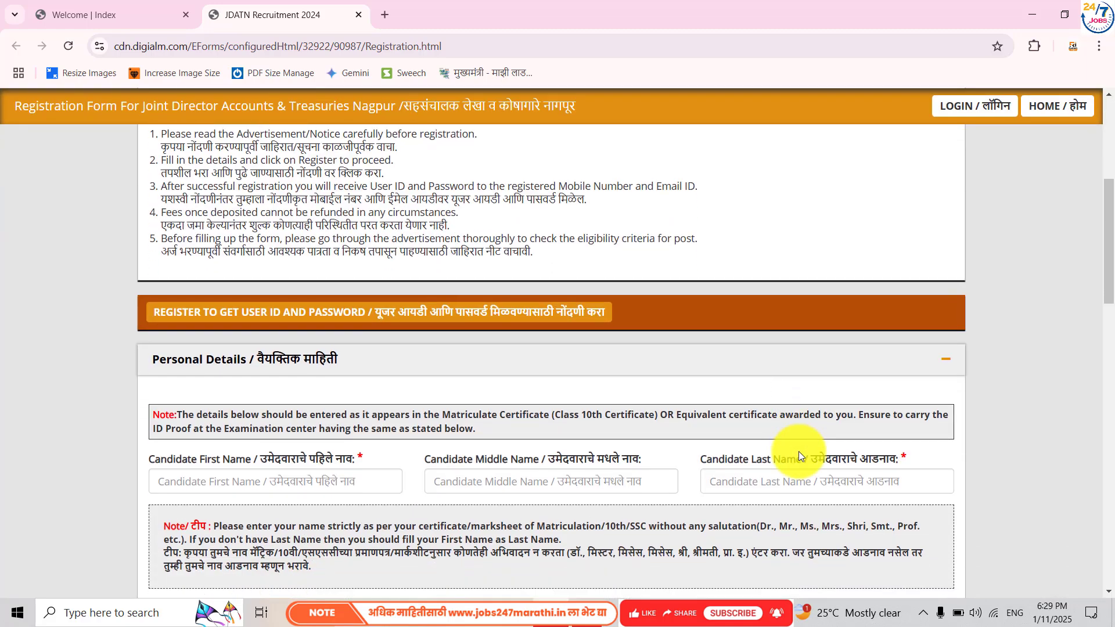
pyautogui.scroll(1, 799, 451)
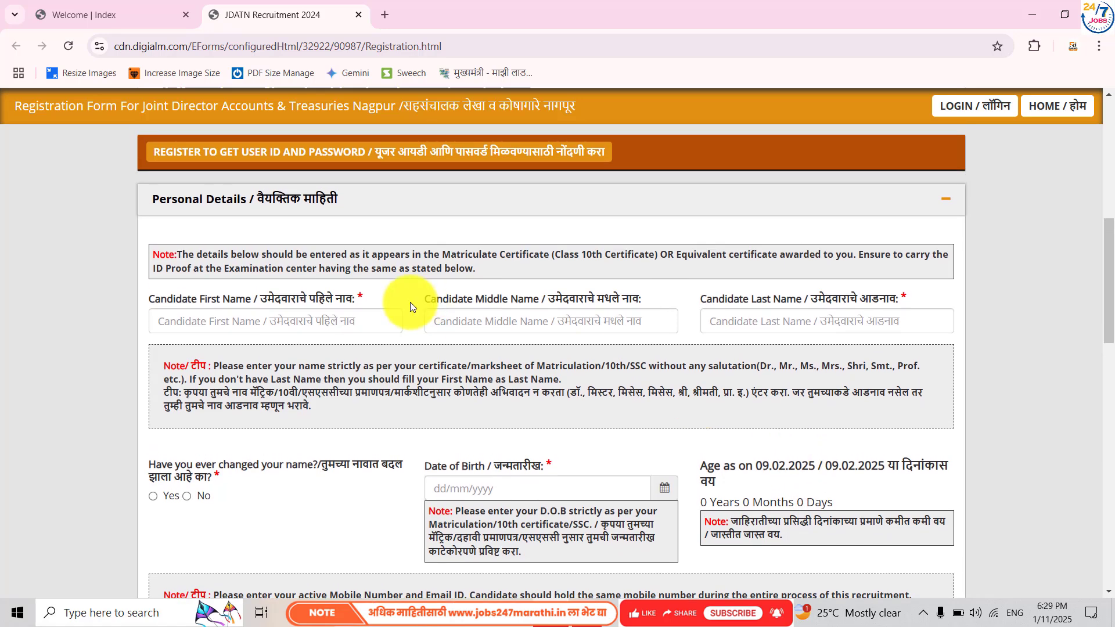
pyautogui.click(352, 316)
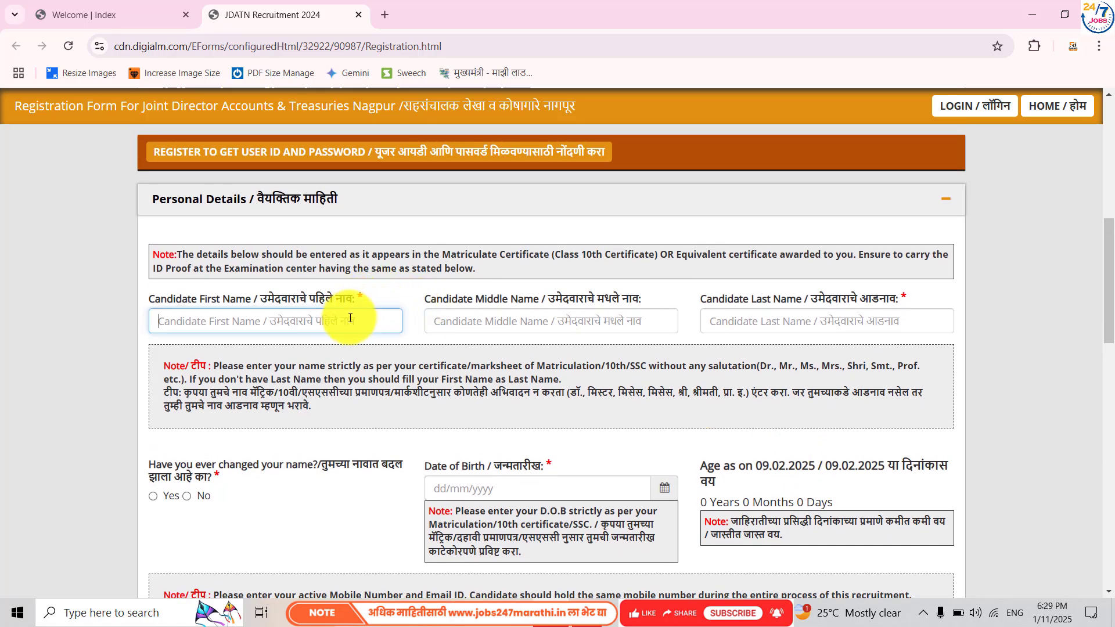
pyautogui.click(510, 328)
pyautogui.click(757, 323)
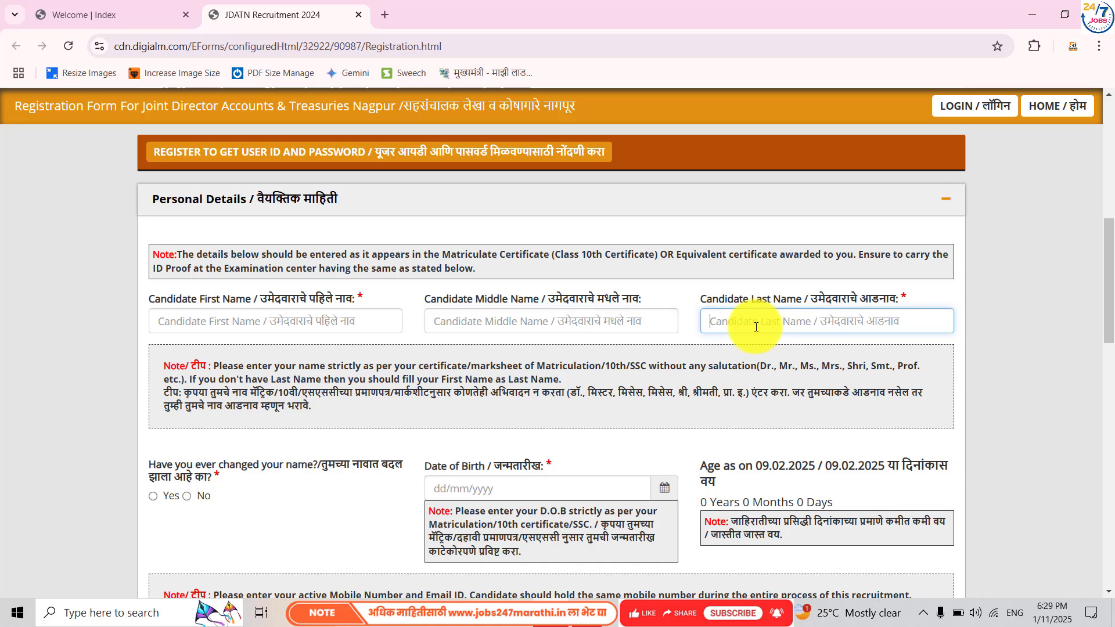
pyautogui.scroll(-3, 235, 438)
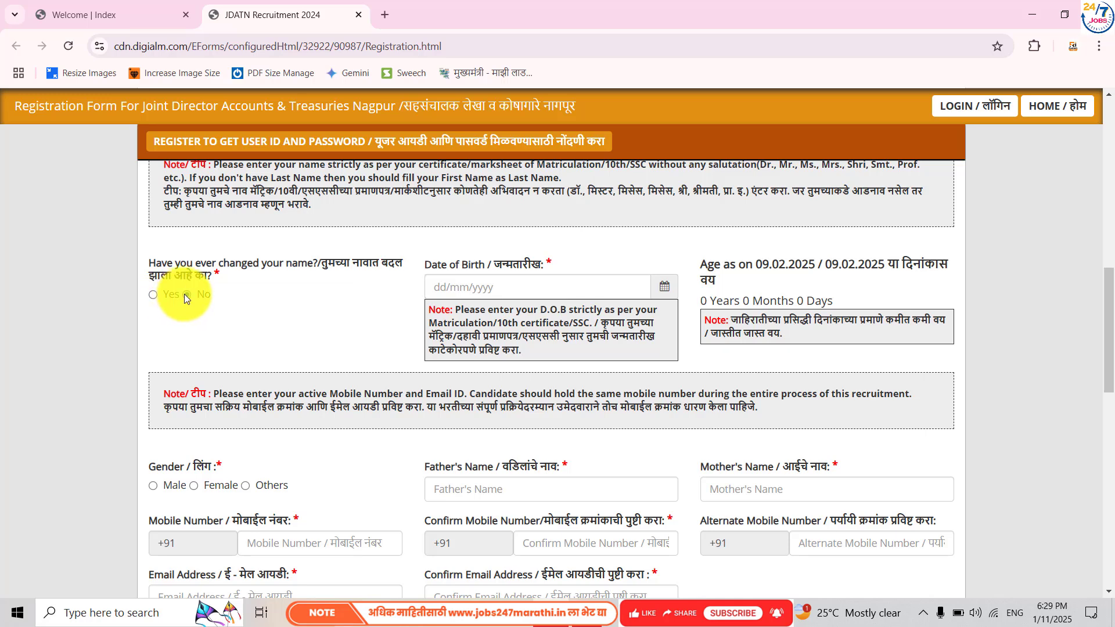
pyautogui.click(666, 287)
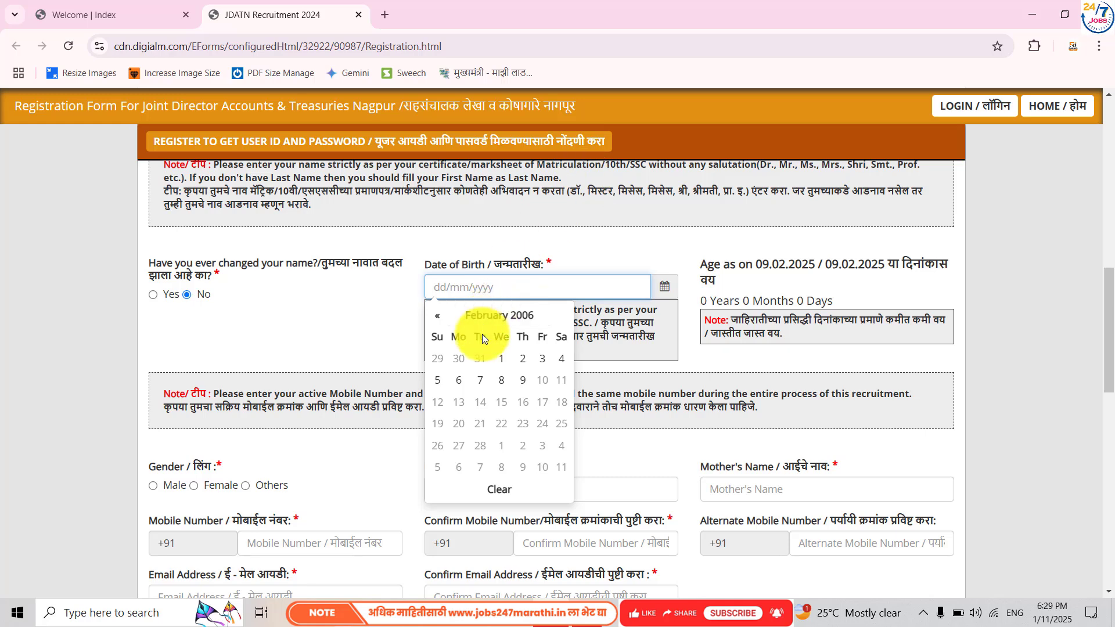
pyautogui.click(498, 360)
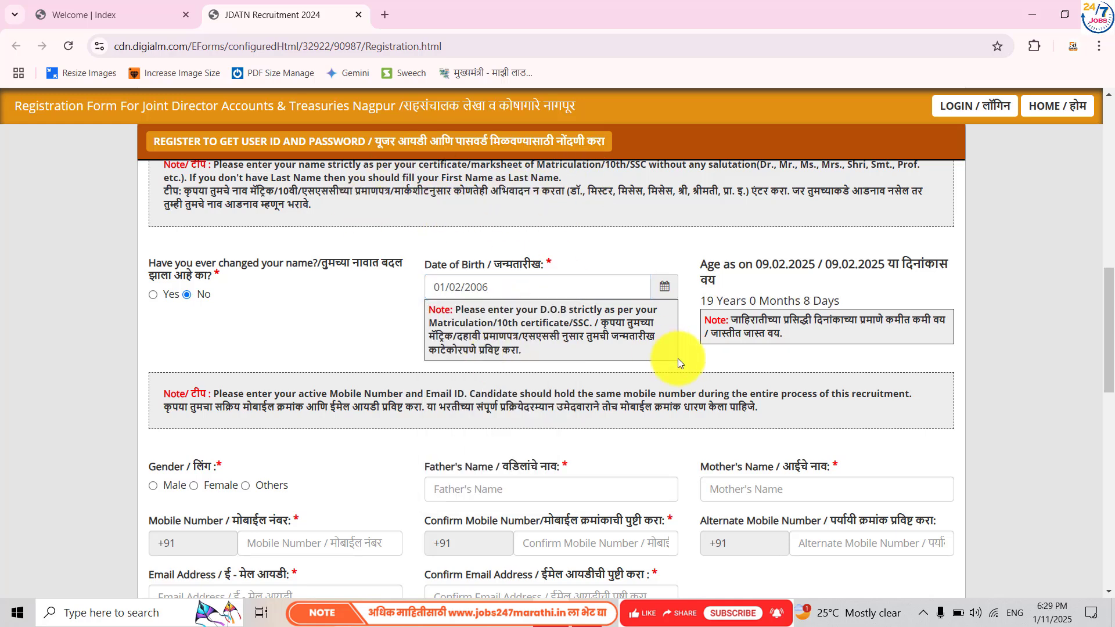
# - Fill in the father's and mother's names, then enter and confirm the mobile number
pyautogui.scroll(-3, 374, 386)
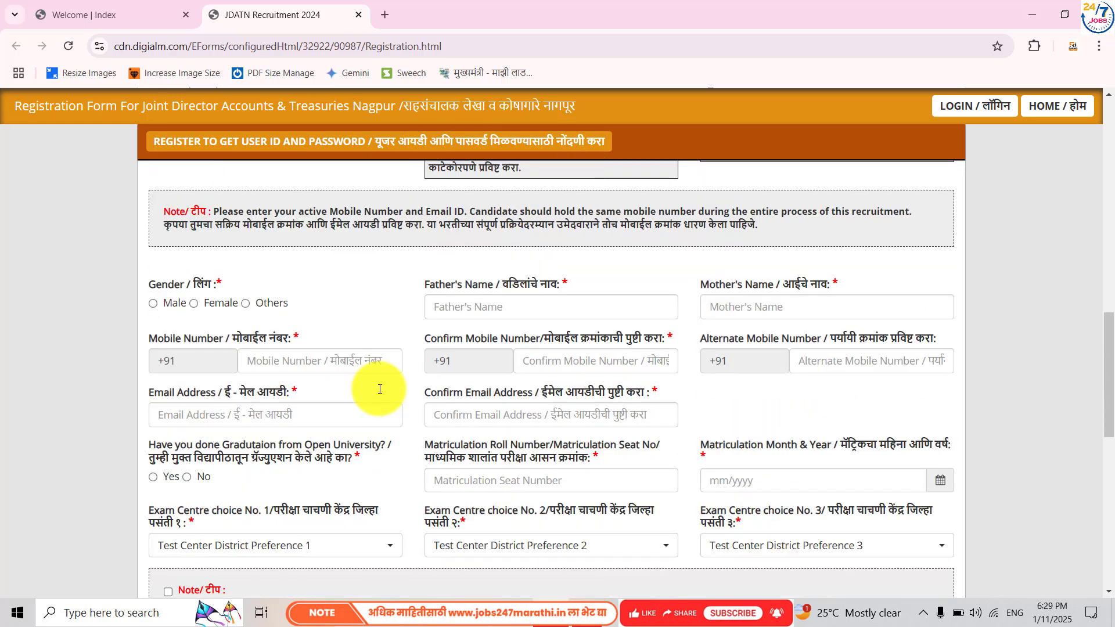
pyautogui.scroll(-1, 378, 388)
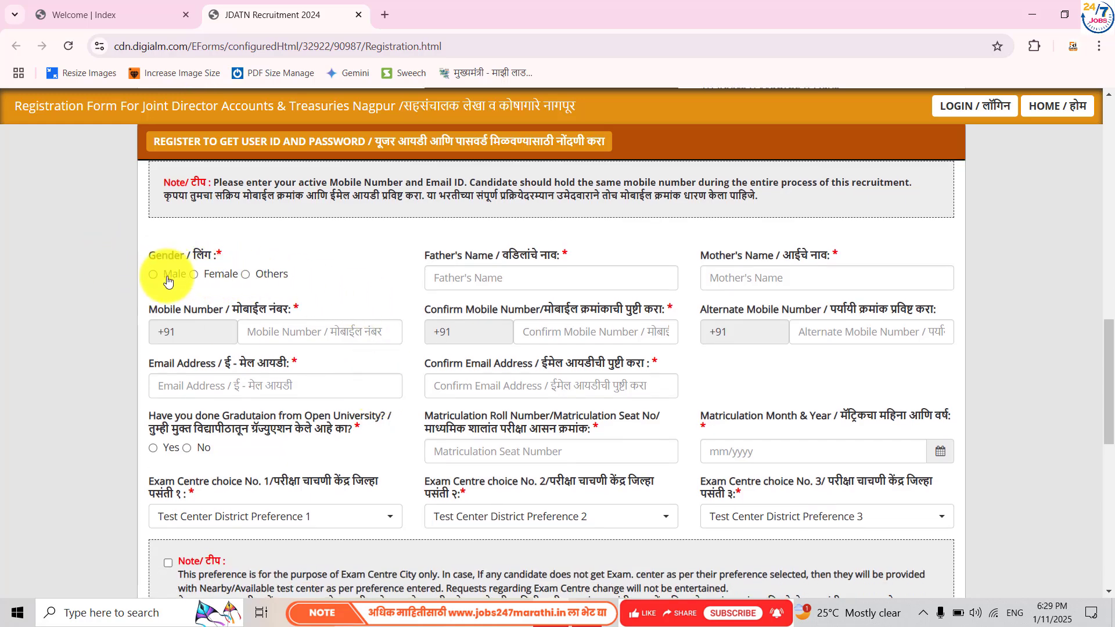
pyautogui.click(482, 279)
pyautogui.click(718, 280)
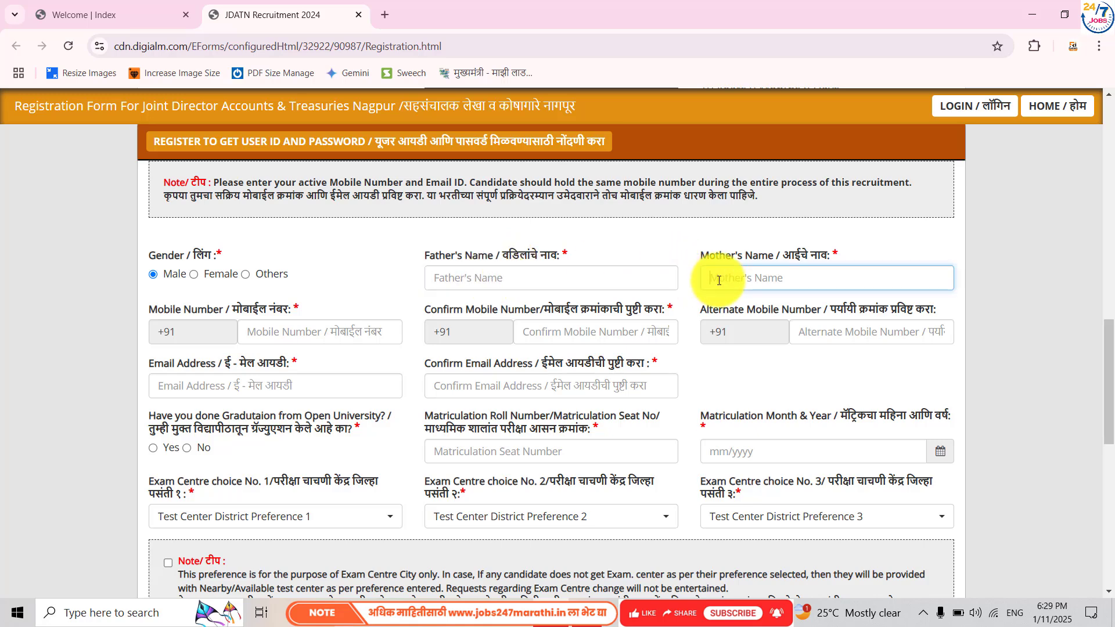
pyautogui.click(373, 328)
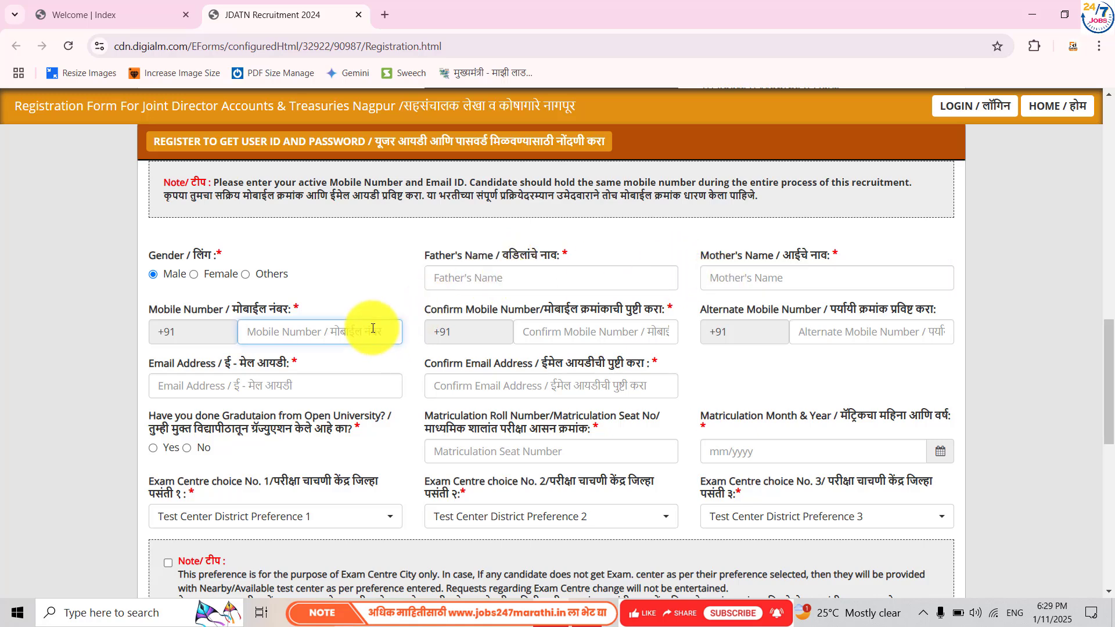
pyautogui.write('7777777777')
pyautogui.click(551, 331)
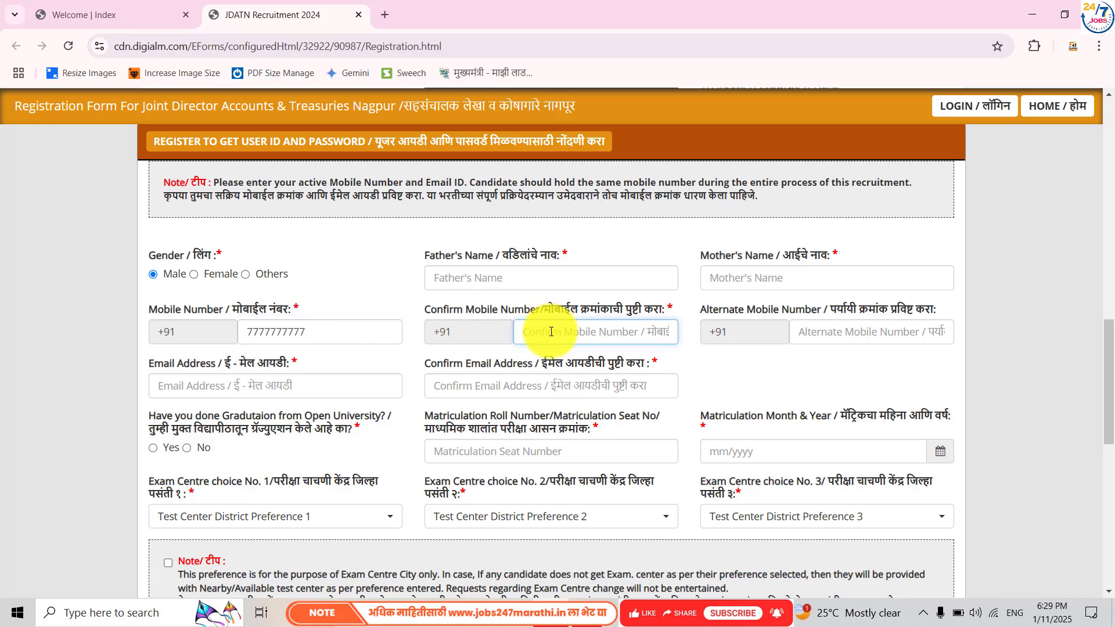
pyautogui.write('7777777777')
# - Enter the e-mail address and repeat it in Confirm Email
pyautogui.click(183, 387)
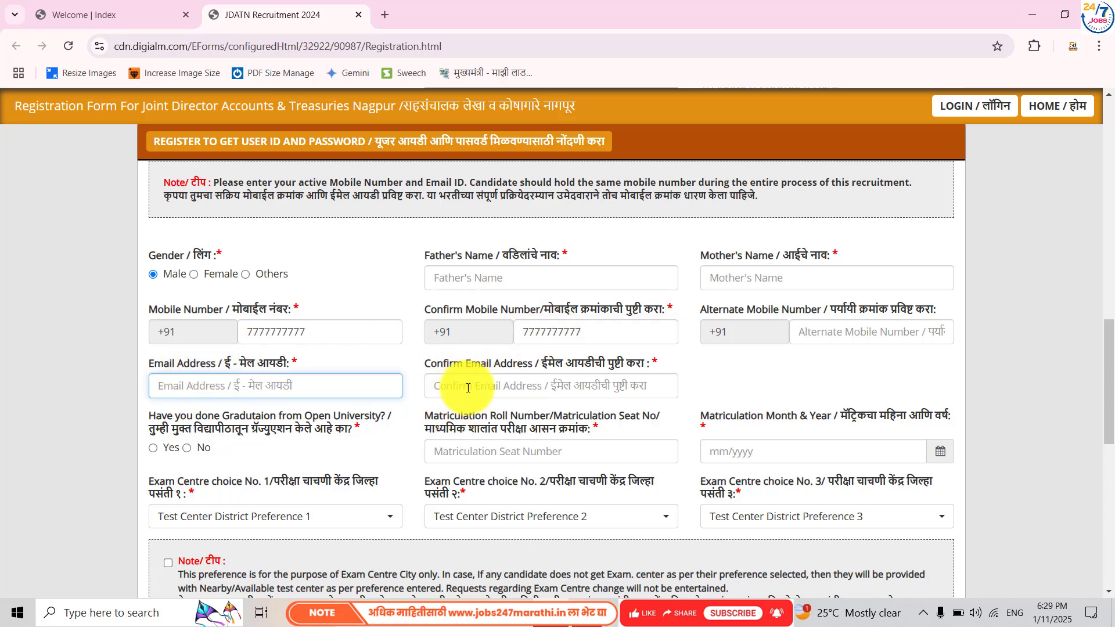
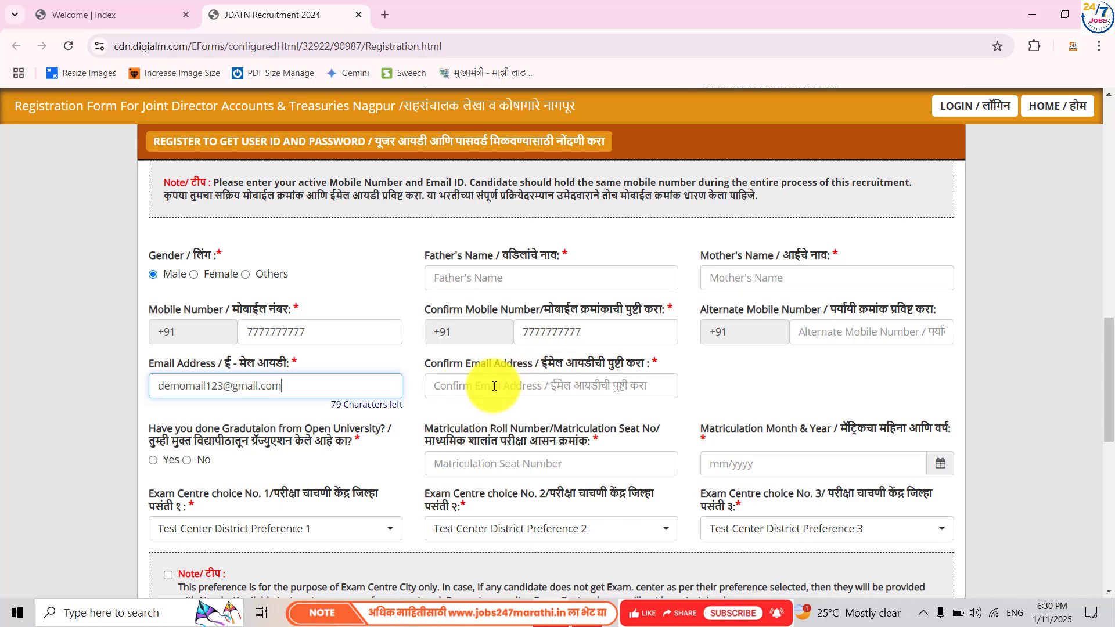
pyautogui.click(494, 386)
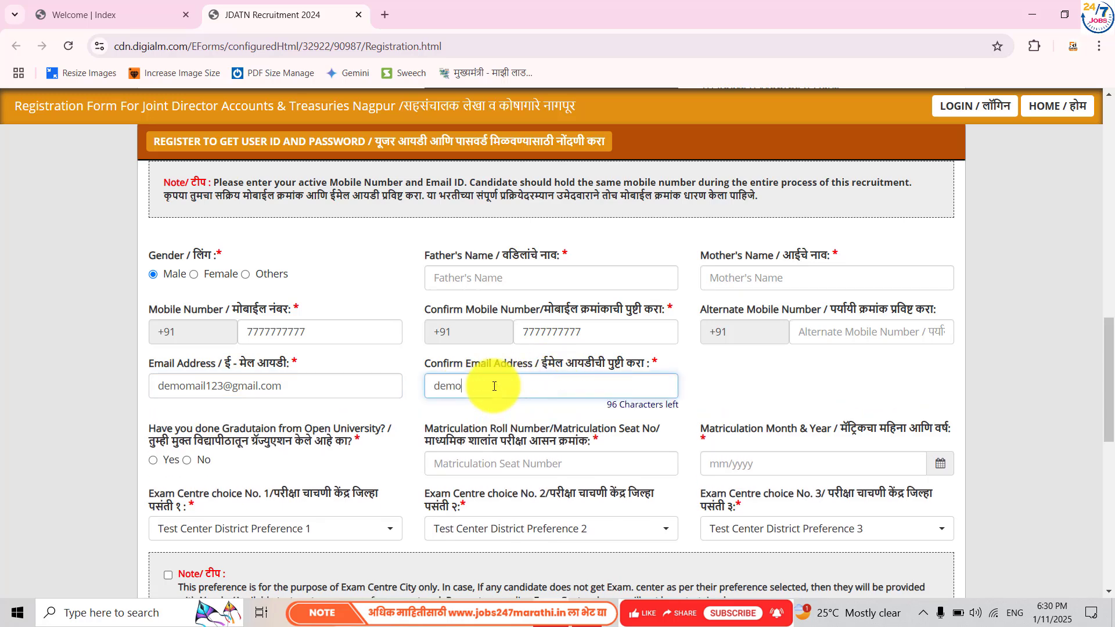
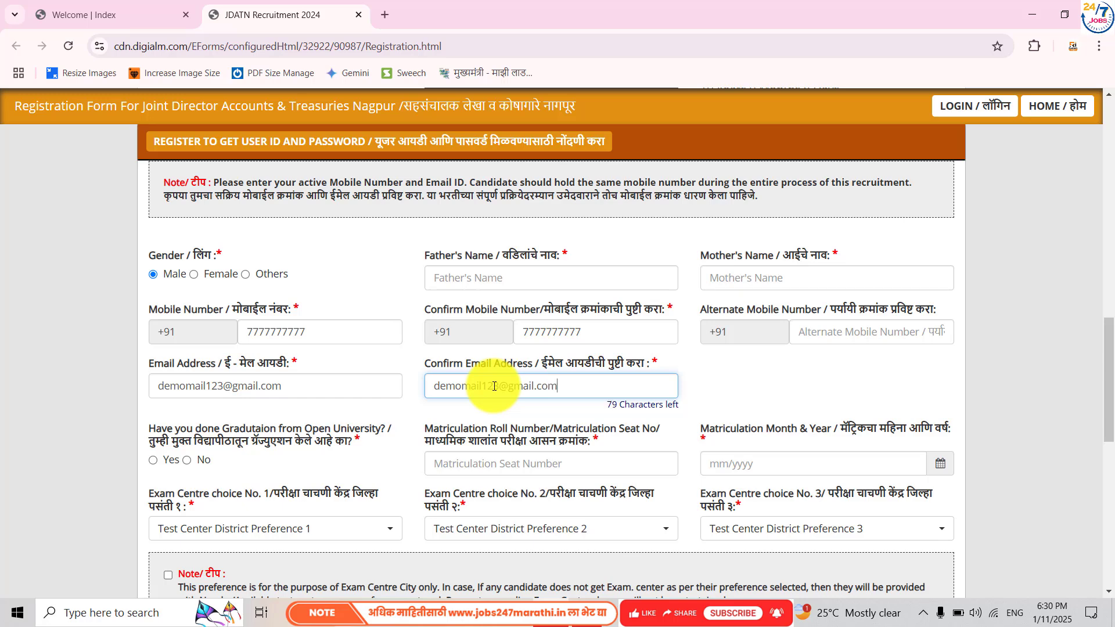
pyautogui.click(713, 392)
# - Enter the matriculation seat number
pyautogui.scroll(-3, 713, 392)
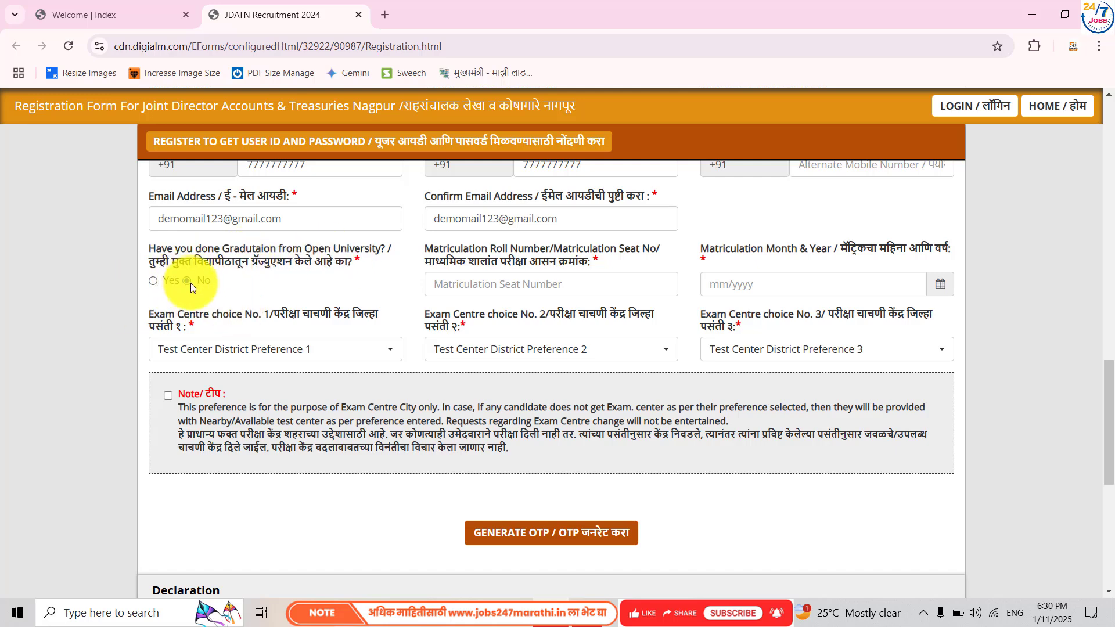
pyautogui.click(497, 288)
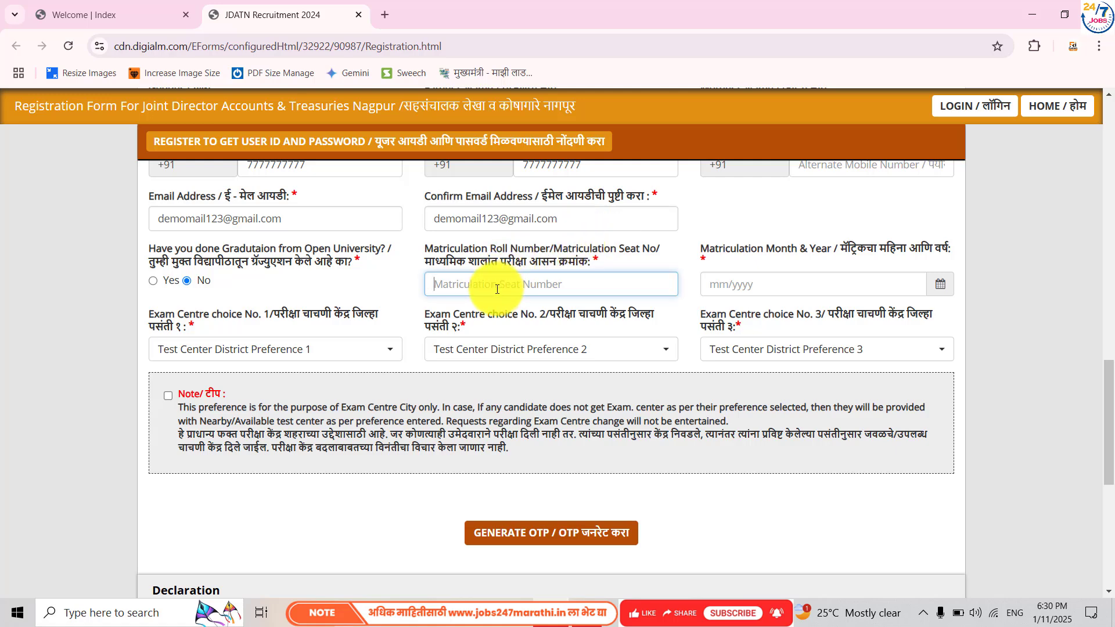
pyautogui.write('H00000000000000000')
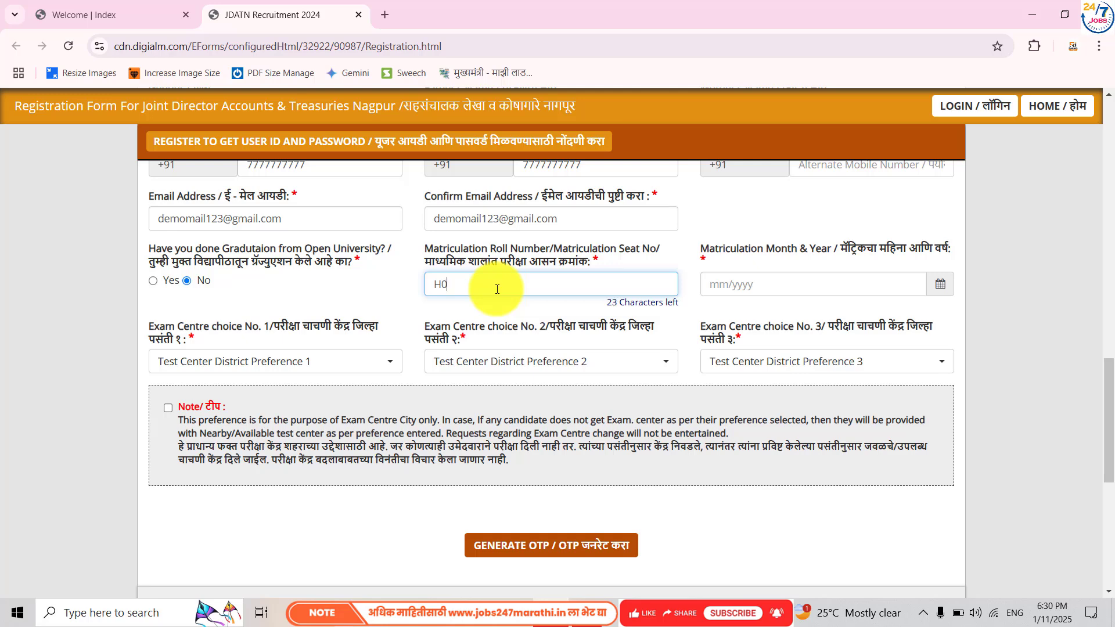
pyautogui.press('BackSpace')
pyautogui.press('BackSpace')
pyautogui.press('BackSpace')
pyautogui.press('BackSpace')
pyautogui.press('BackSpace')
pyautogui.press('BackSpace')
pyautogui.press('BackSpace')
pyautogui.press('BackSpace')
pyautogui.press('BackSpace')
pyautogui.press('BackSpace')
pyautogui.press('BackSpace')
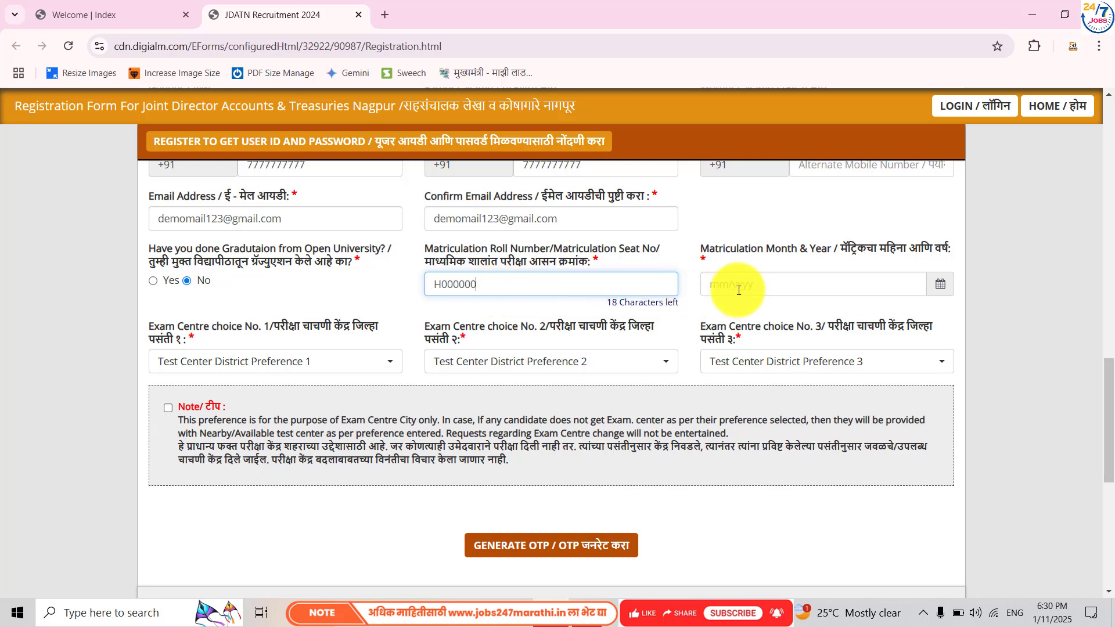
# - Set the matriculation month and year to June 2020
pyautogui.click(937, 284)
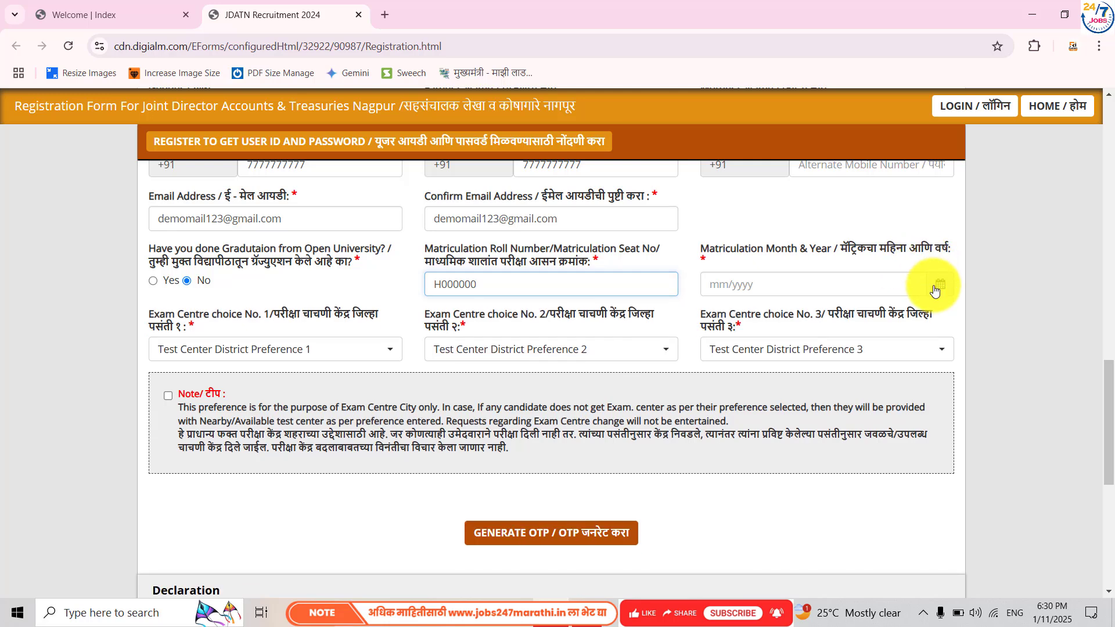
pyautogui.click(749, 312)
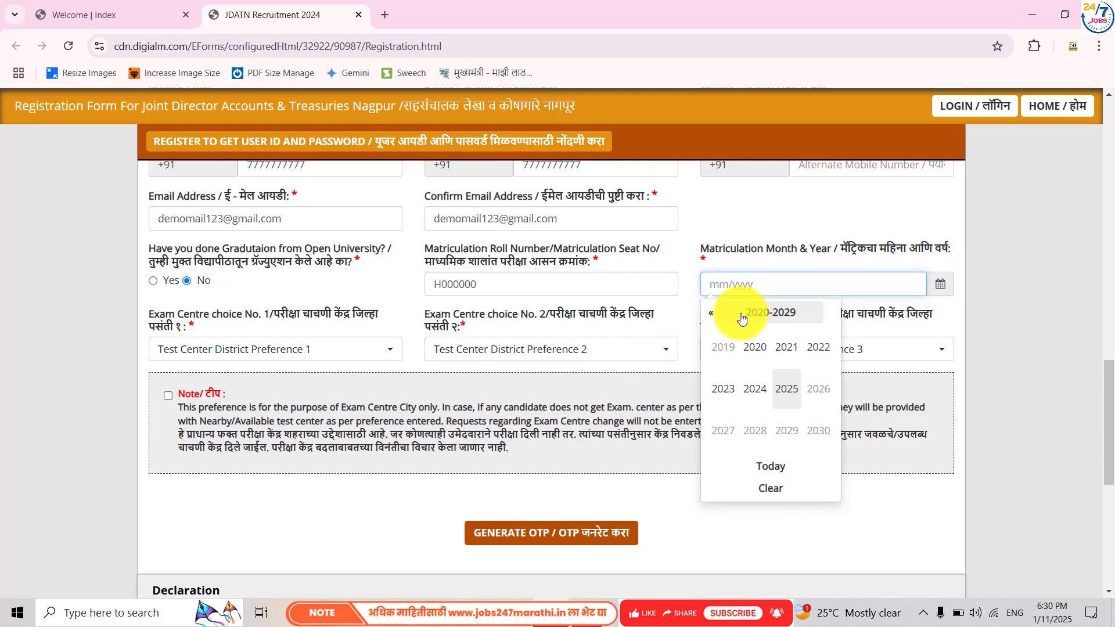
pyautogui.click(719, 314)
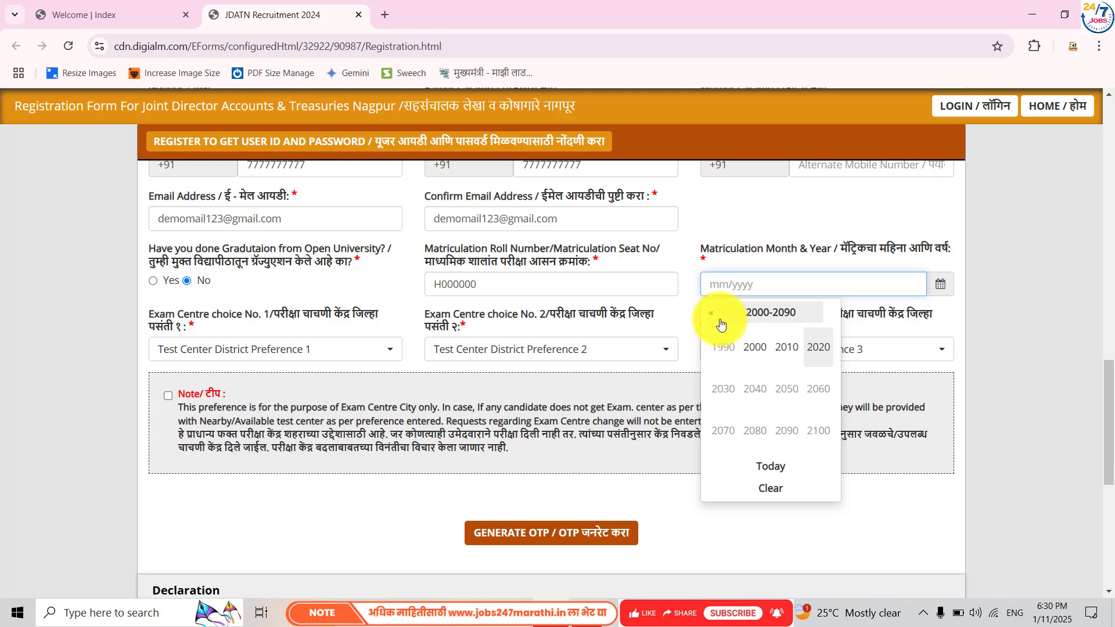
pyautogui.click(817, 347)
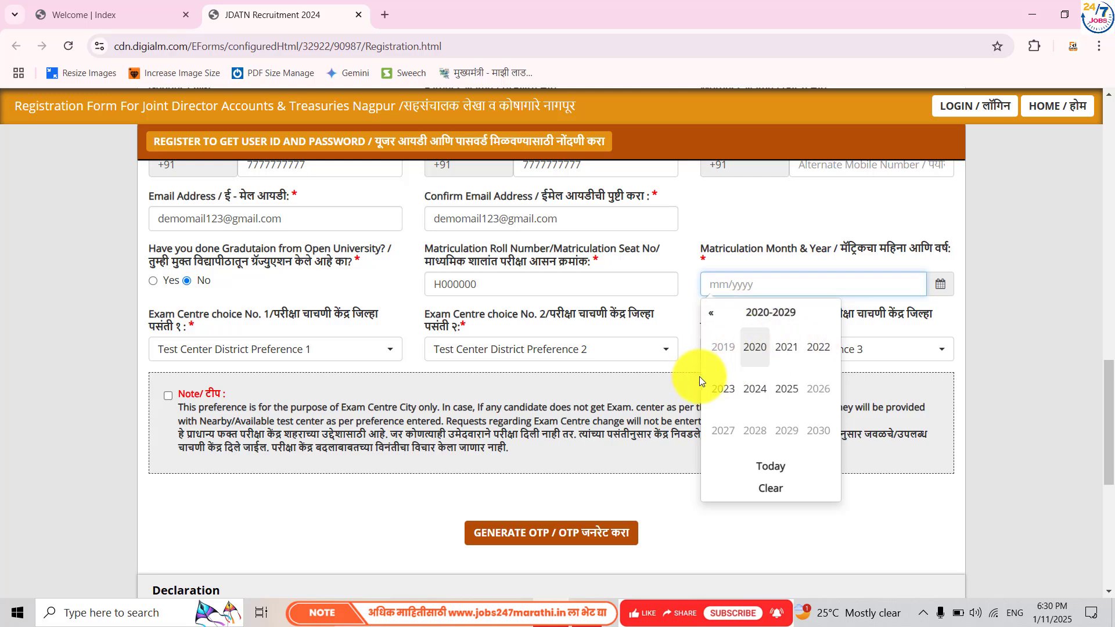
pyautogui.click(752, 348)
pyautogui.click(754, 388)
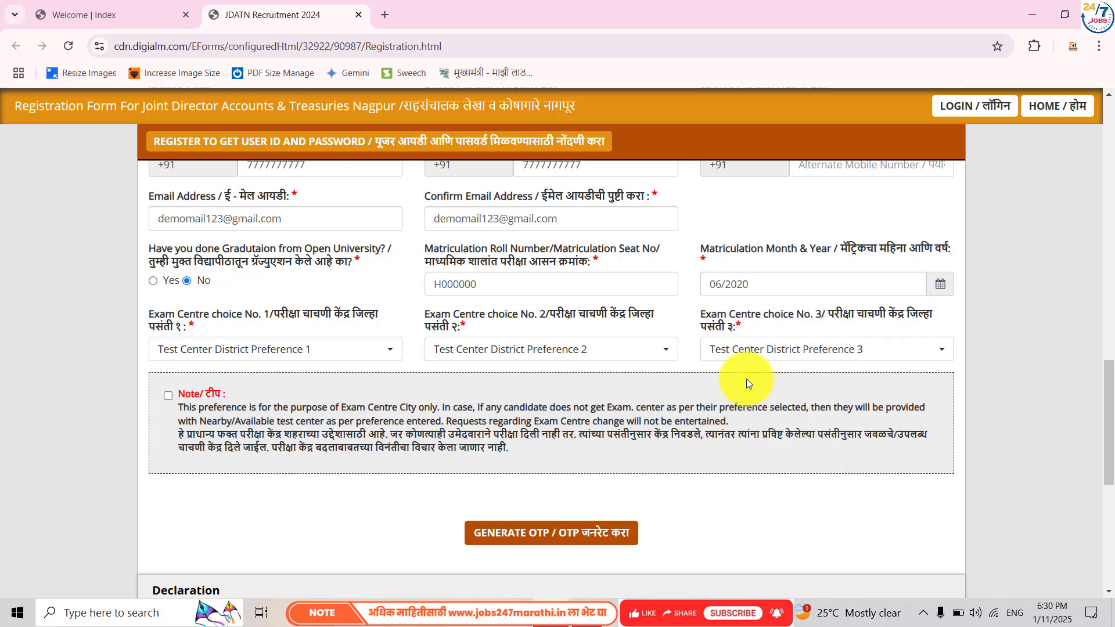
# - Choose Amravati, Akola and Nagpur as exam centre choices 1, 2 and 3
pyautogui.click(204, 350)
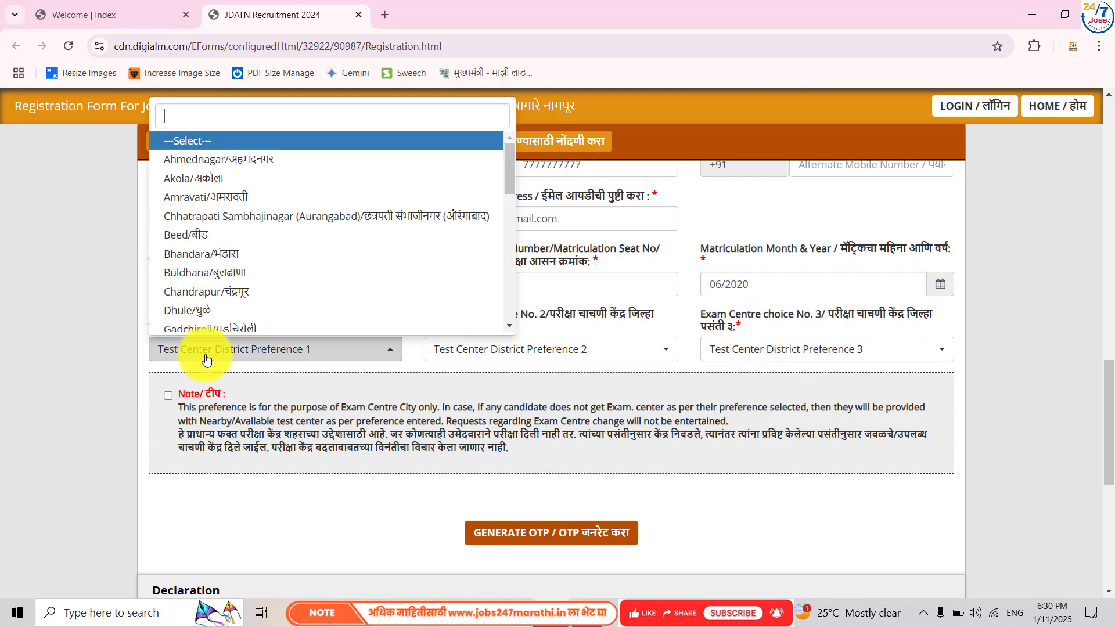
pyautogui.click(214, 198)
pyautogui.click(492, 356)
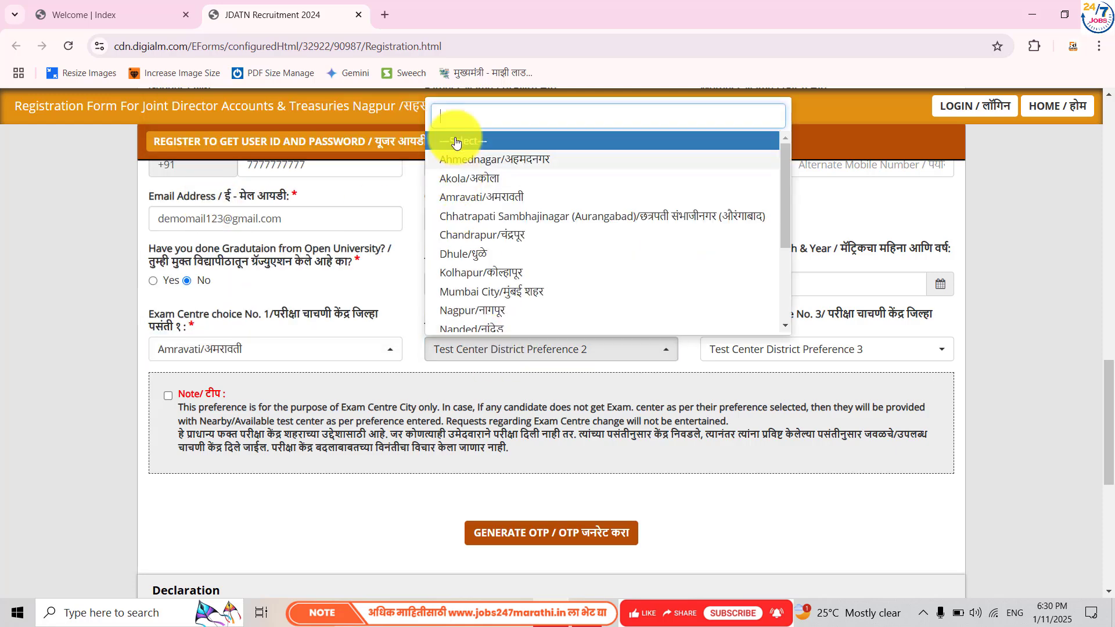
pyautogui.click(450, 178)
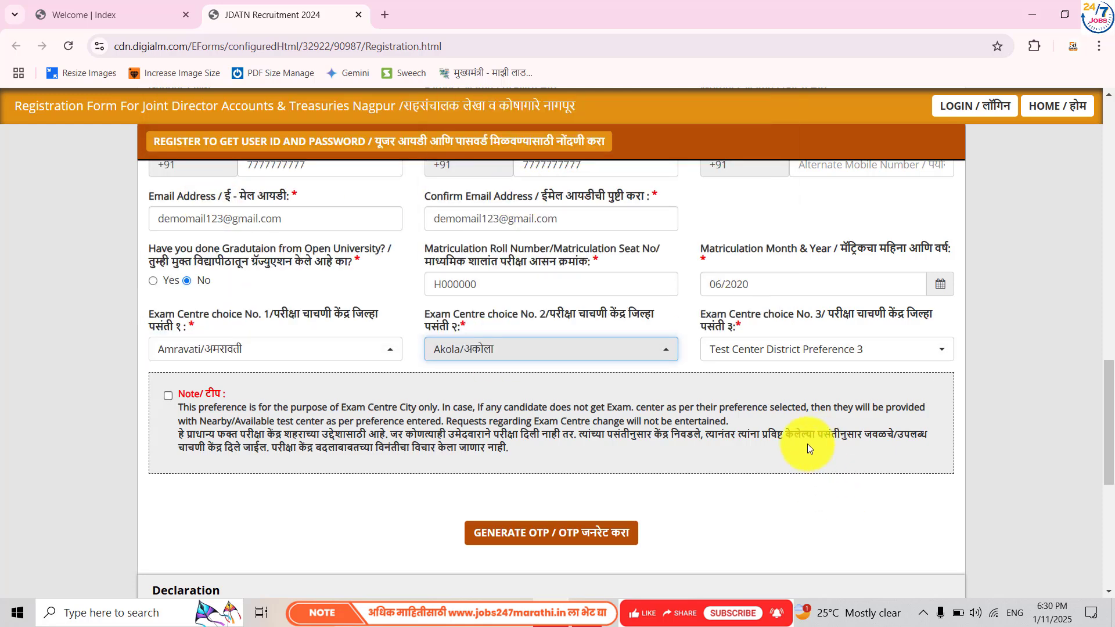
pyautogui.click(791, 350)
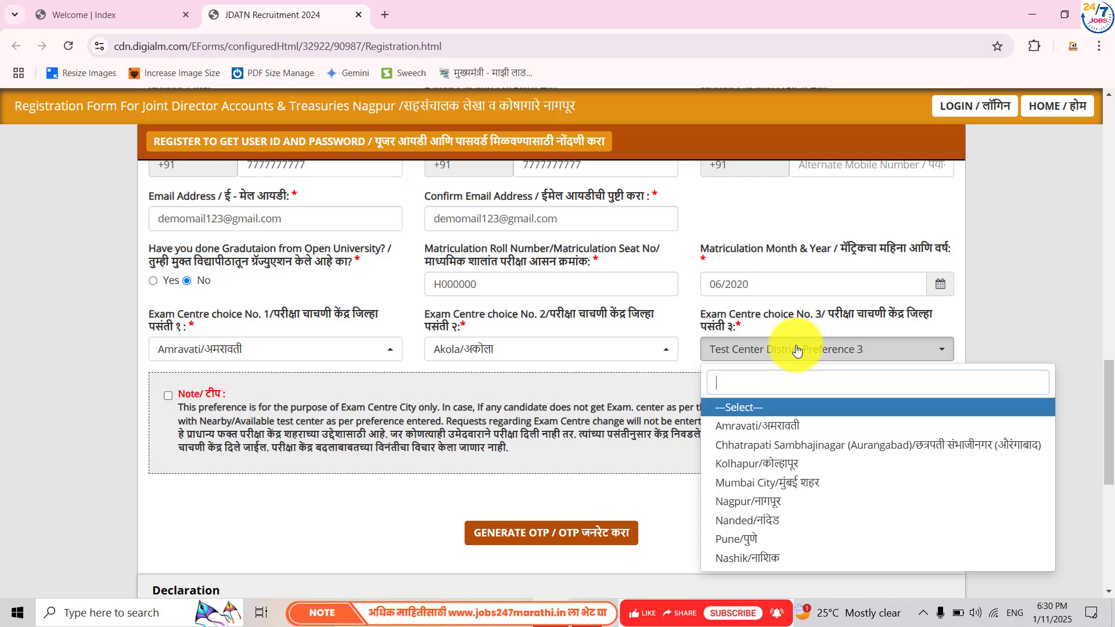
pyautogui.click(773, 503)
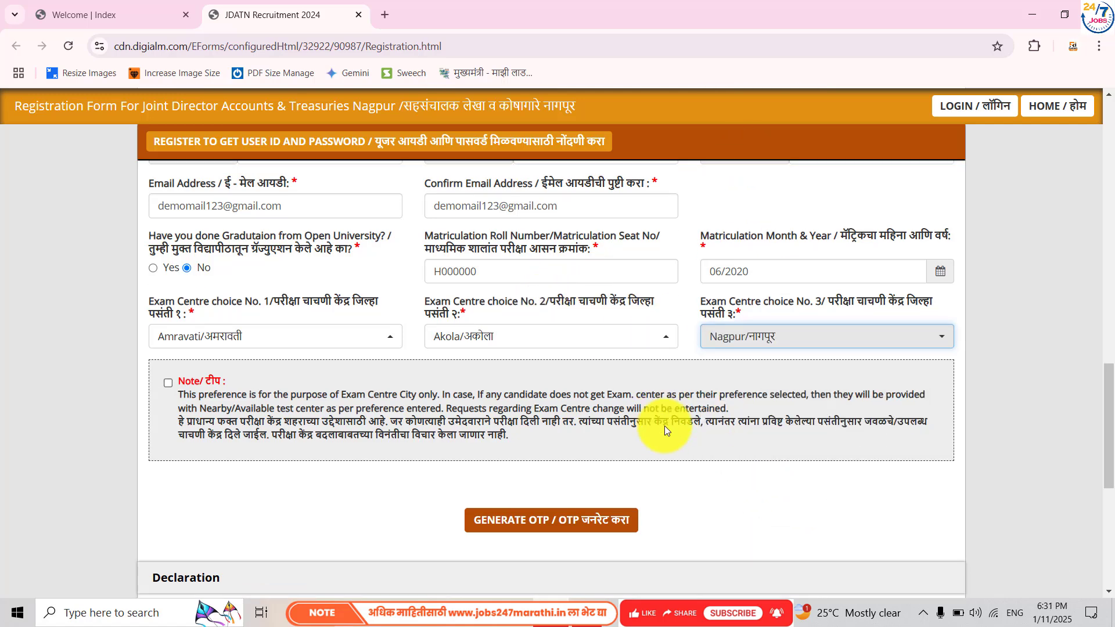
pyautogui.scroll(-3, 664, 426)
# - Tick the exam centre preference note and select the captcha box
pyautogui.click(168, 203)
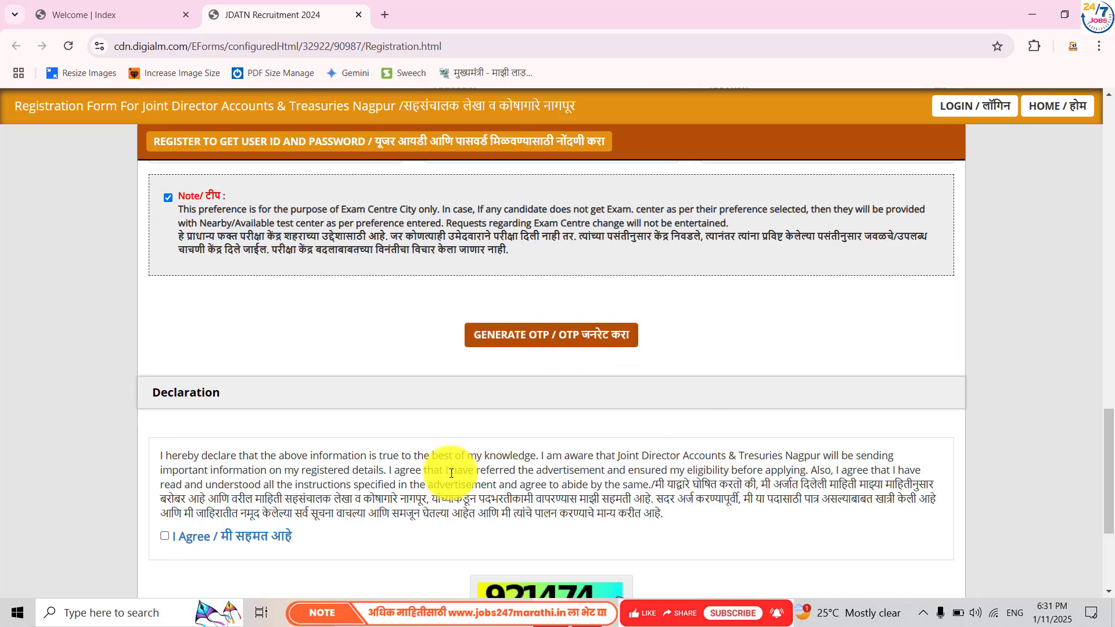
pyautogui.scroll(-3, 440, 473)
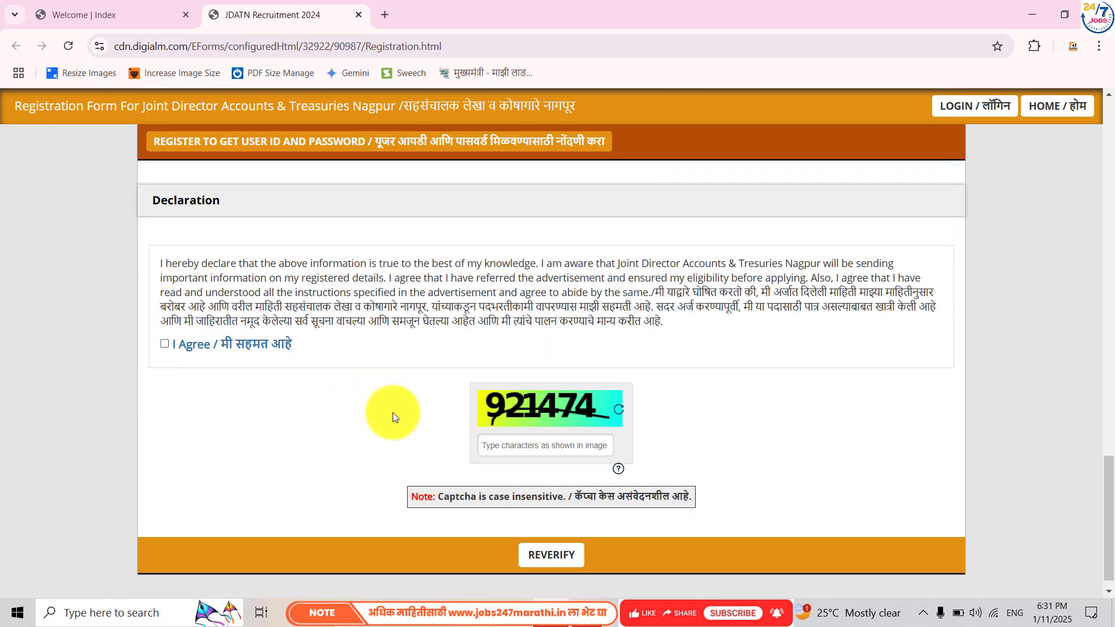
pyautogui.click(540, 445)
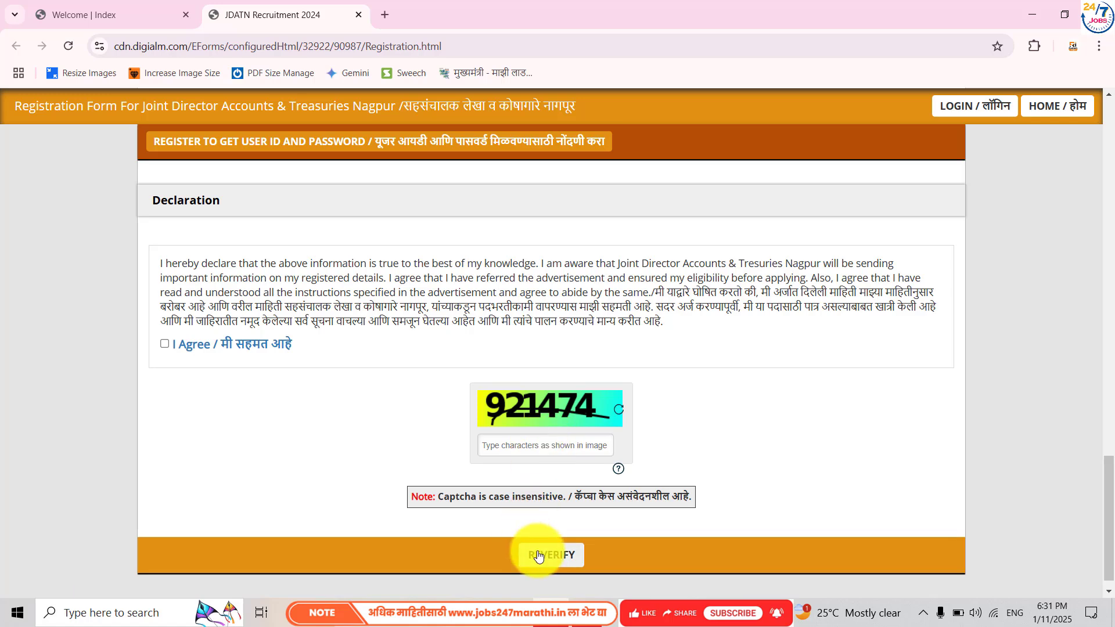
pyautogui.scroll(4, 641, 343)
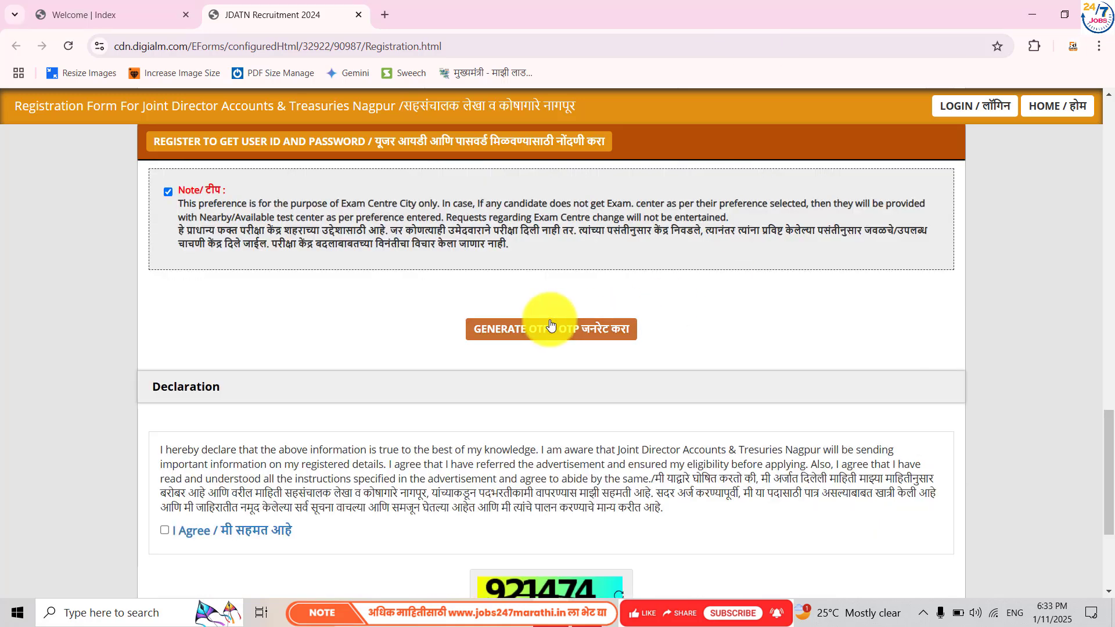
# - Generate an OTP using the captcha, then enter the received OTP and validate it
pyautogui.click(551, 325)
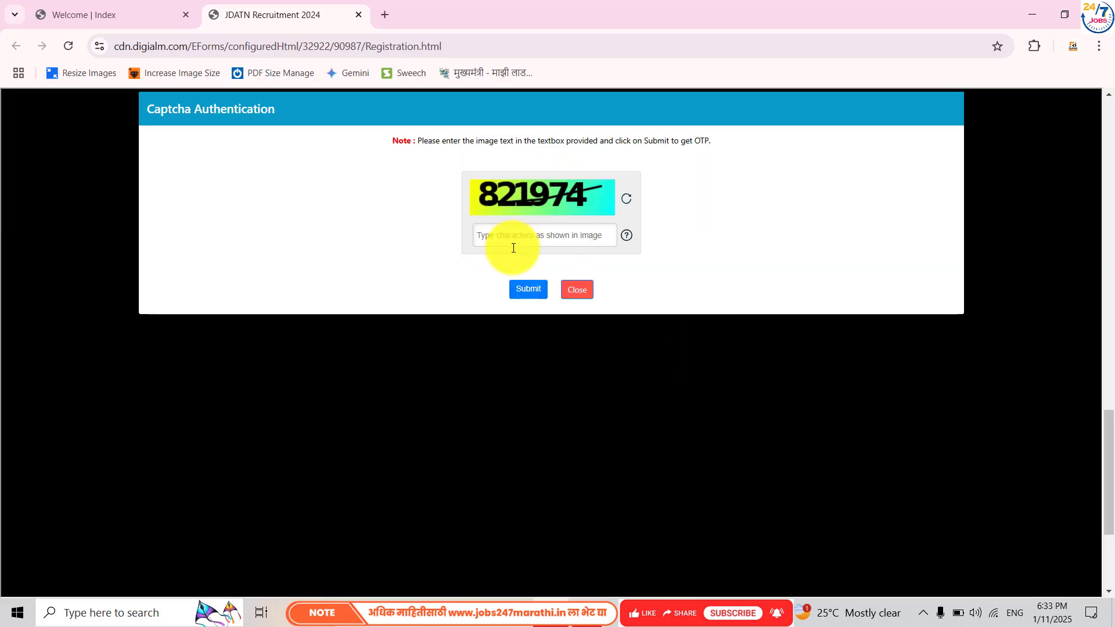
pyautogui.write('82')
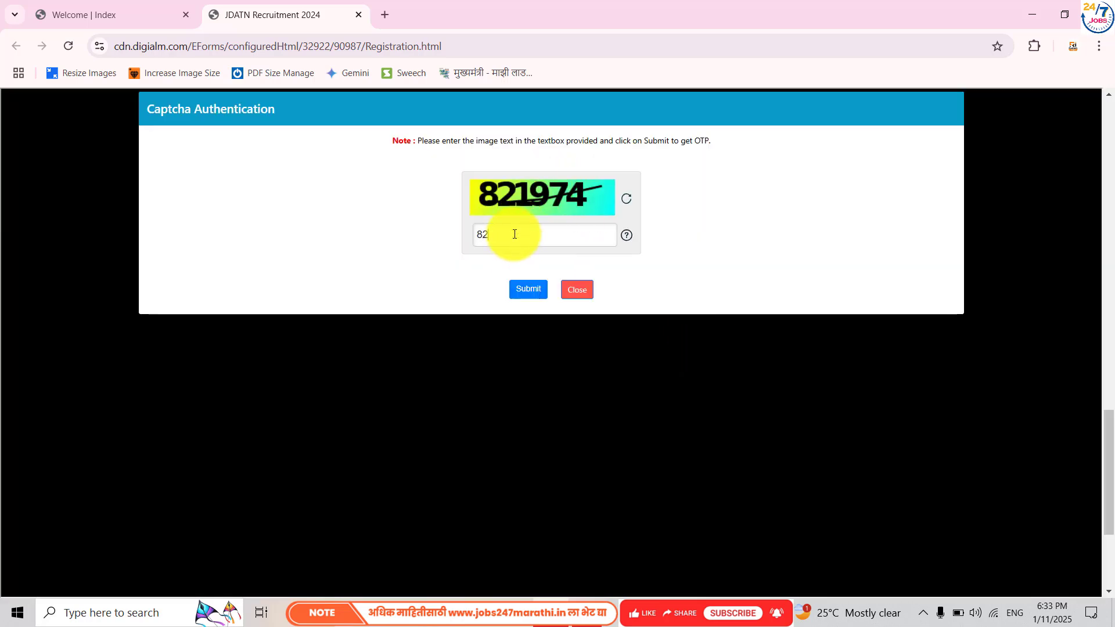
pyautogui.write('1974')
pyautogui.click(529, 293)
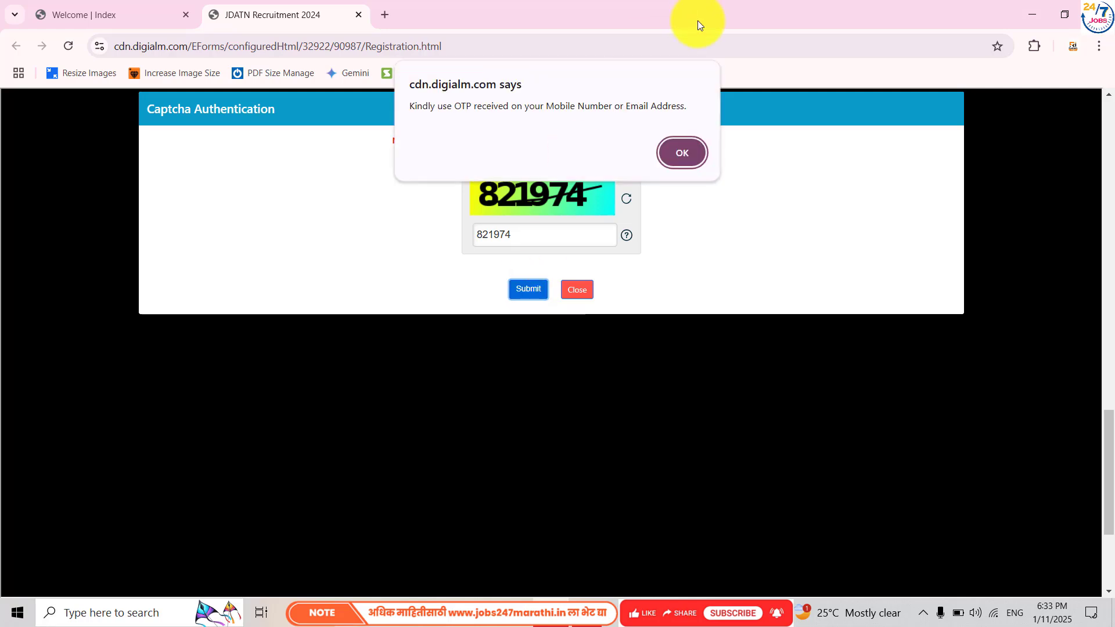
pyautogui.click(688, 151)
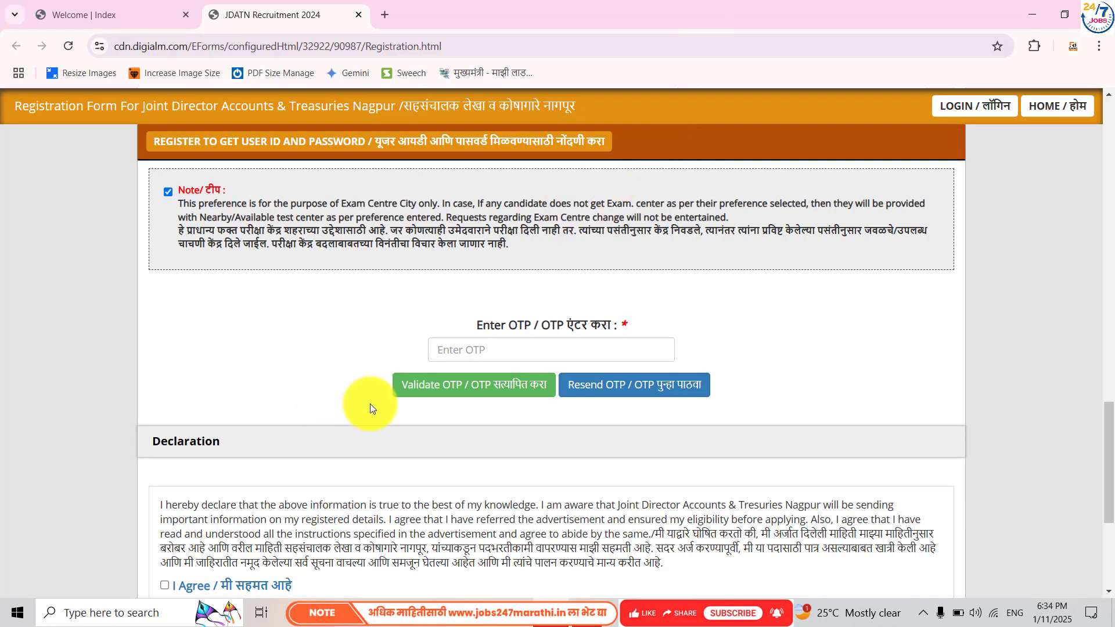
pyautogui.click(431, 353)
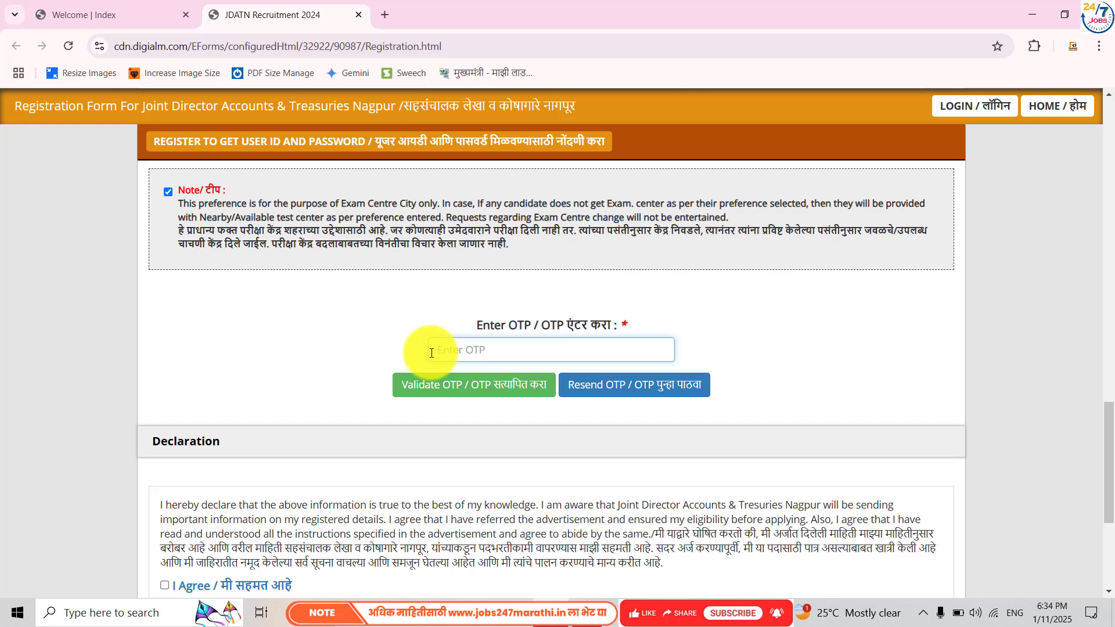
pyautogui.write('••••••')
pyautogui.click(455, 386)
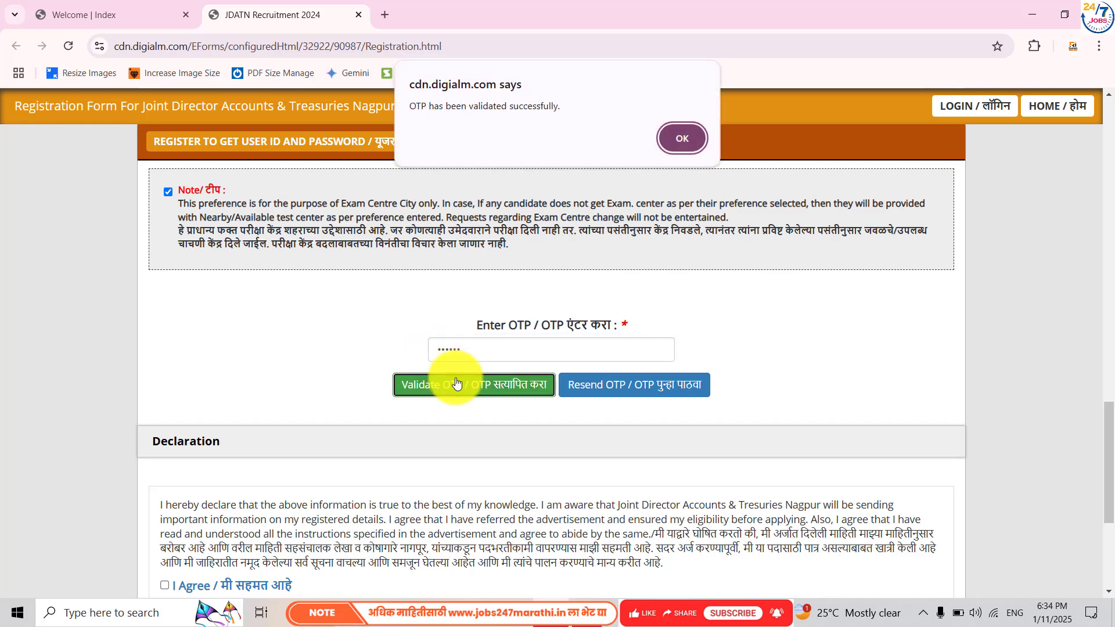
# - Enter the captcha, agree to the Declaration, and send the form for REVERIFY
pyautogui.click(678, 149)
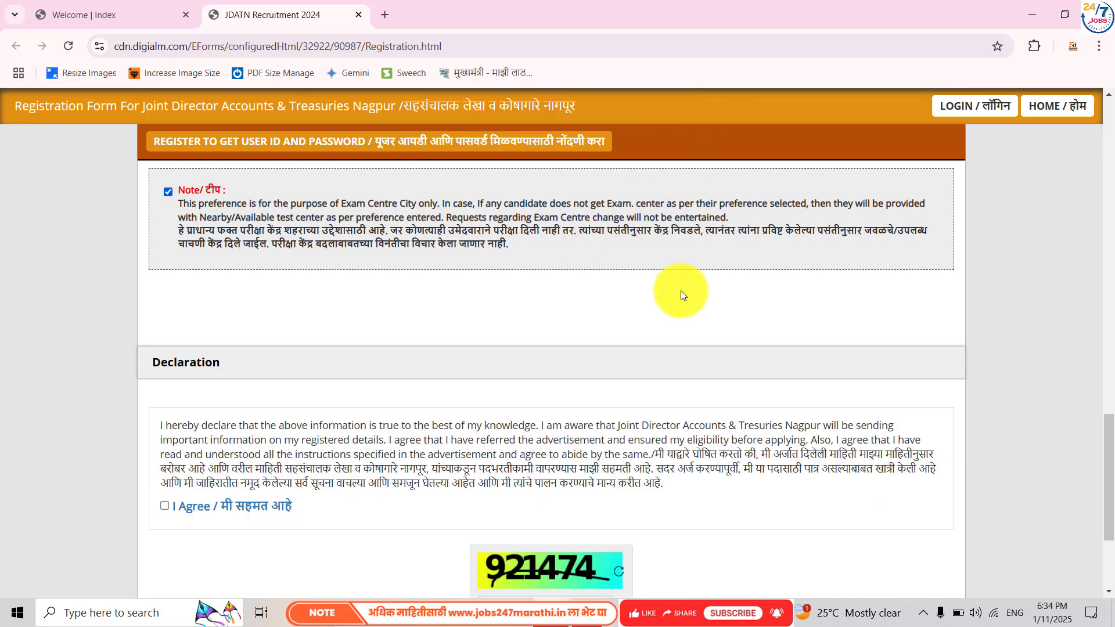
pyautogui.scroll(-3, 606, 370)
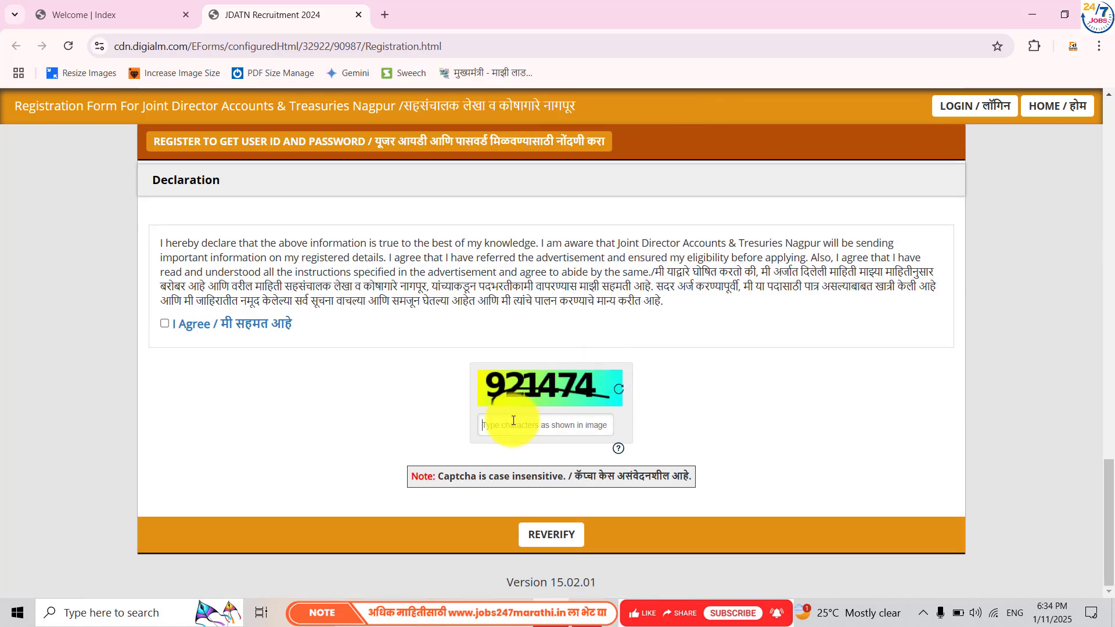
pyautogui.write('921474')
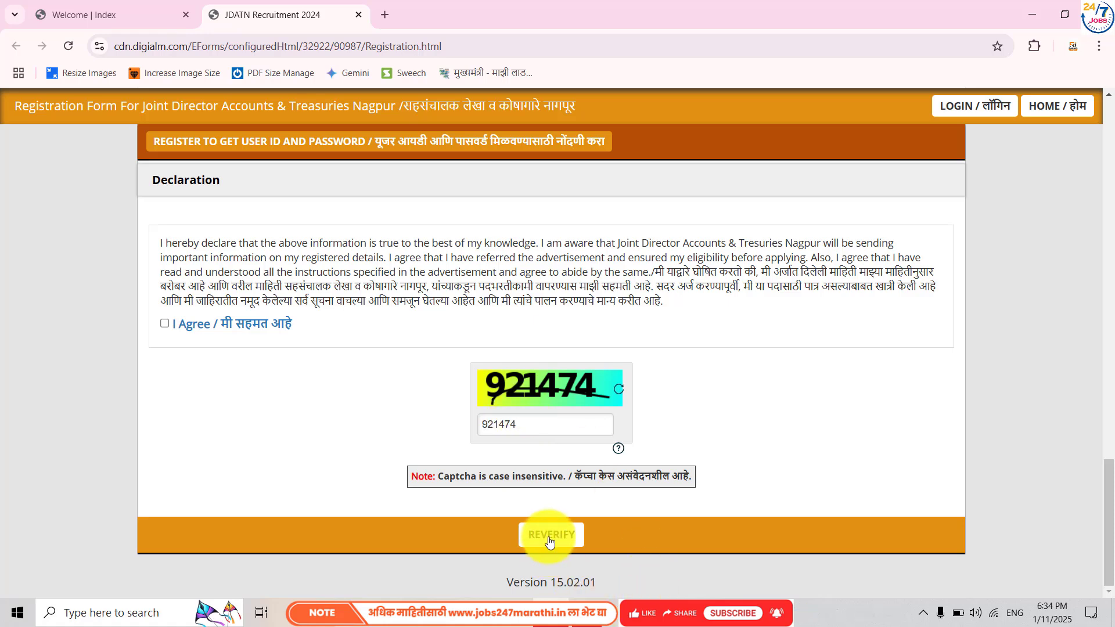
pyautogui.click(550, 539)
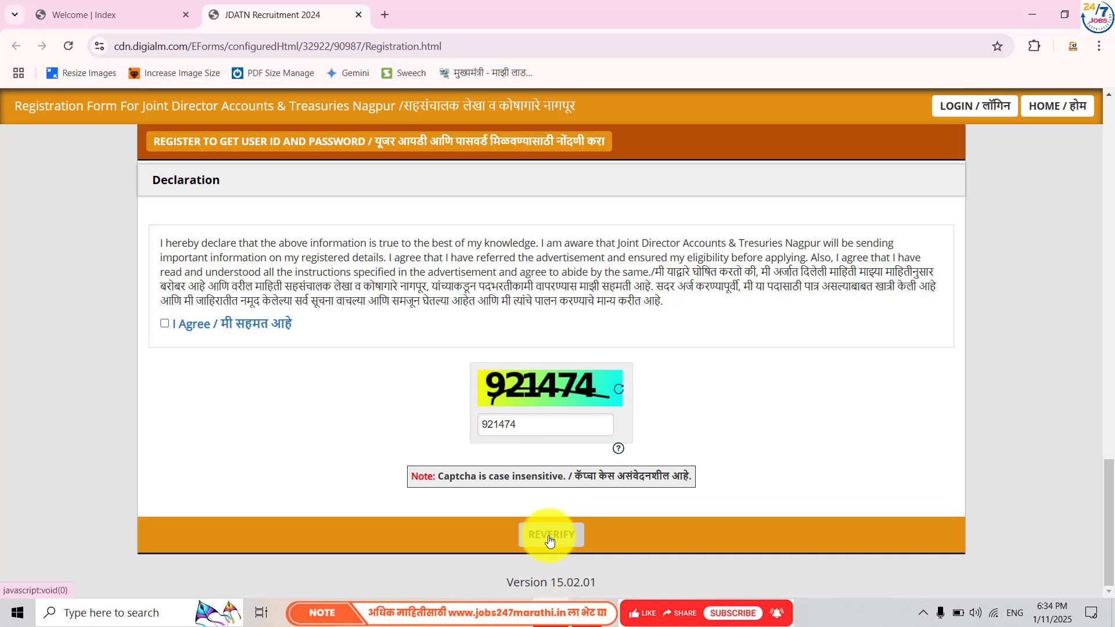
pyautogui.click(166, 323)
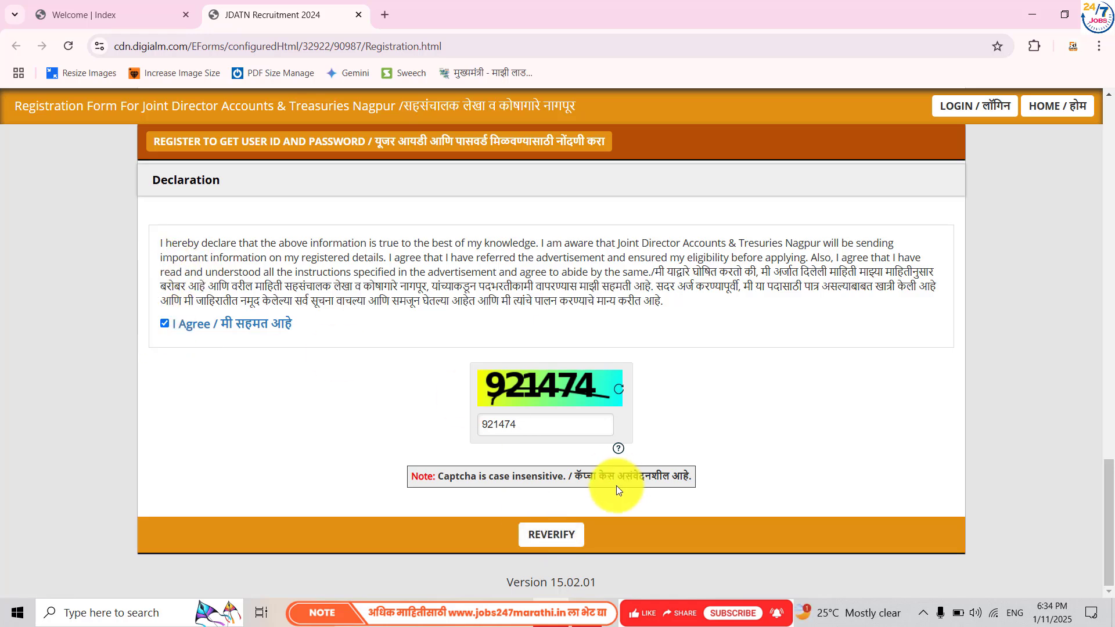
pyautogui.click(550, 546)
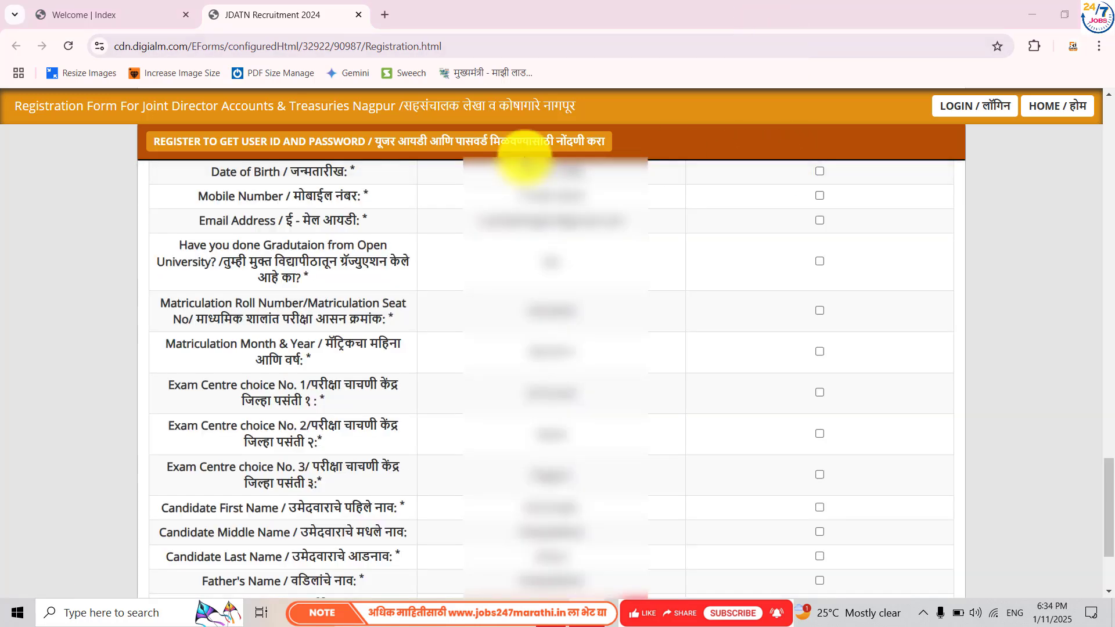
# - Tick the verification boxes from Date of Birth through Exam Centre choice No. 2
pyautogui.click(818, 172)
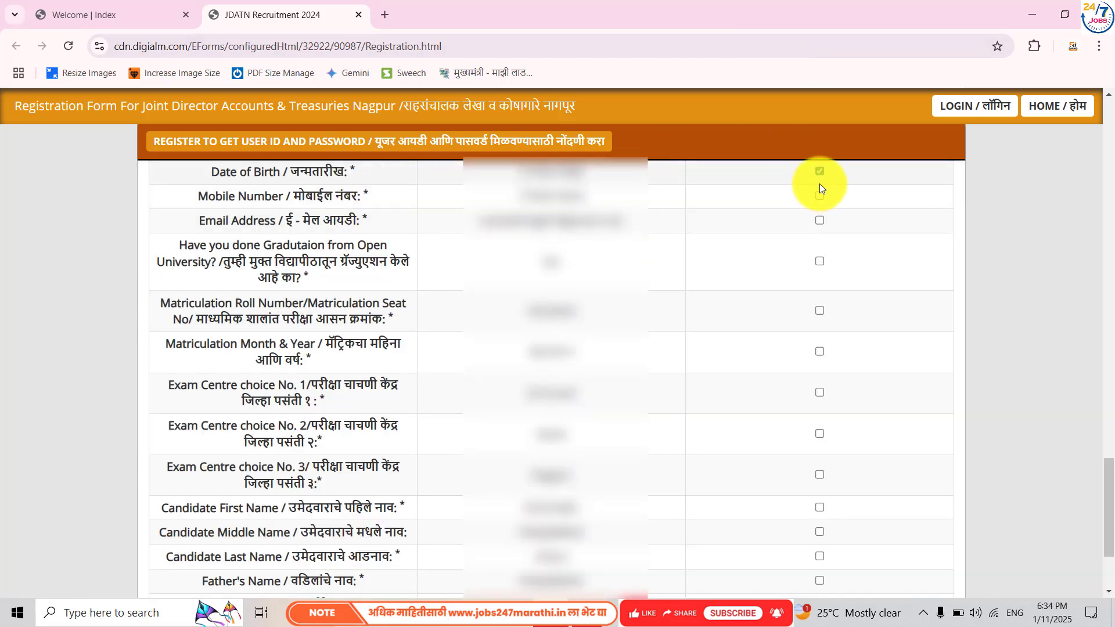
pyautogui.click(819, 197)
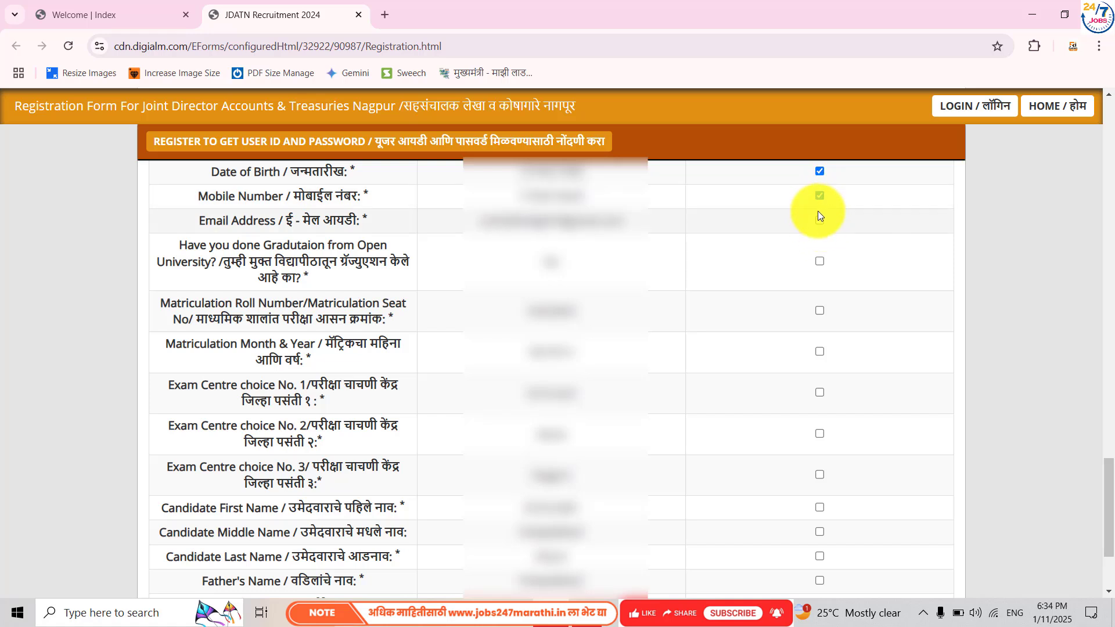
pyautogui.click(818, 220)
pyautogui.click(818, 262)
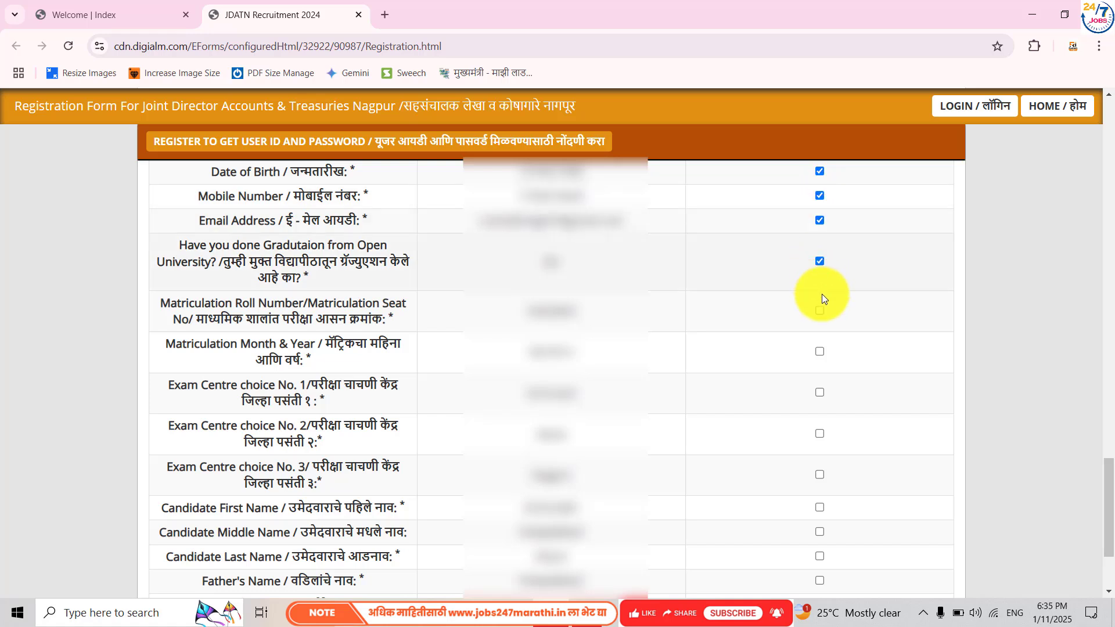
pyautogui.click(820, 309)
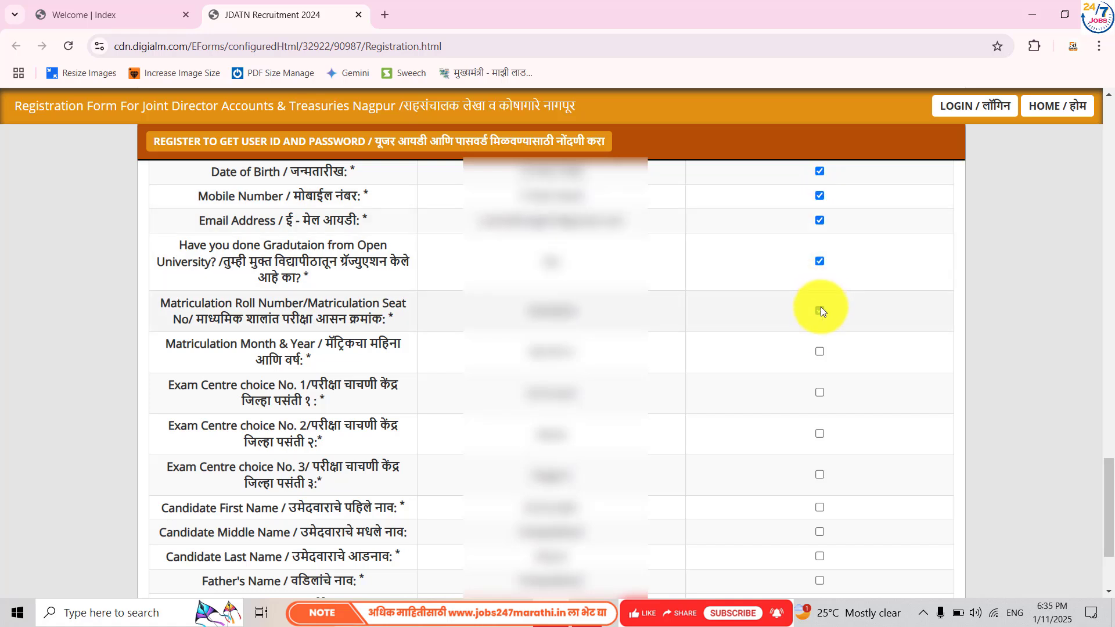
pyautogui.click(819, 351)
pyautogui.click(820, 393)
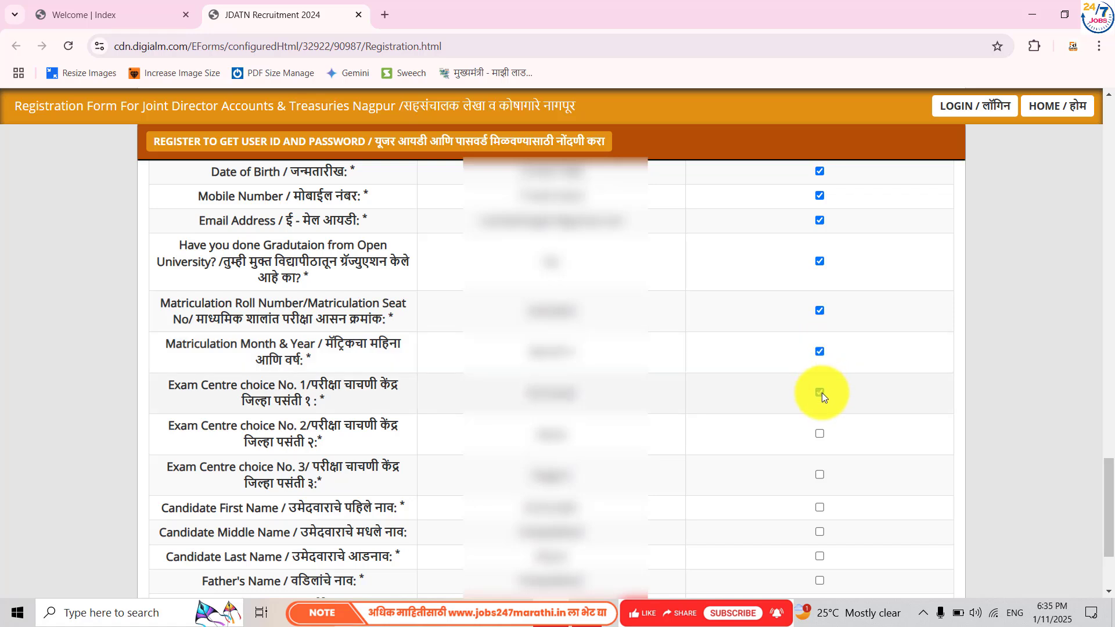
pyautogui.click(820, 435)
pyautogui.scroll(-2, 822, 434)
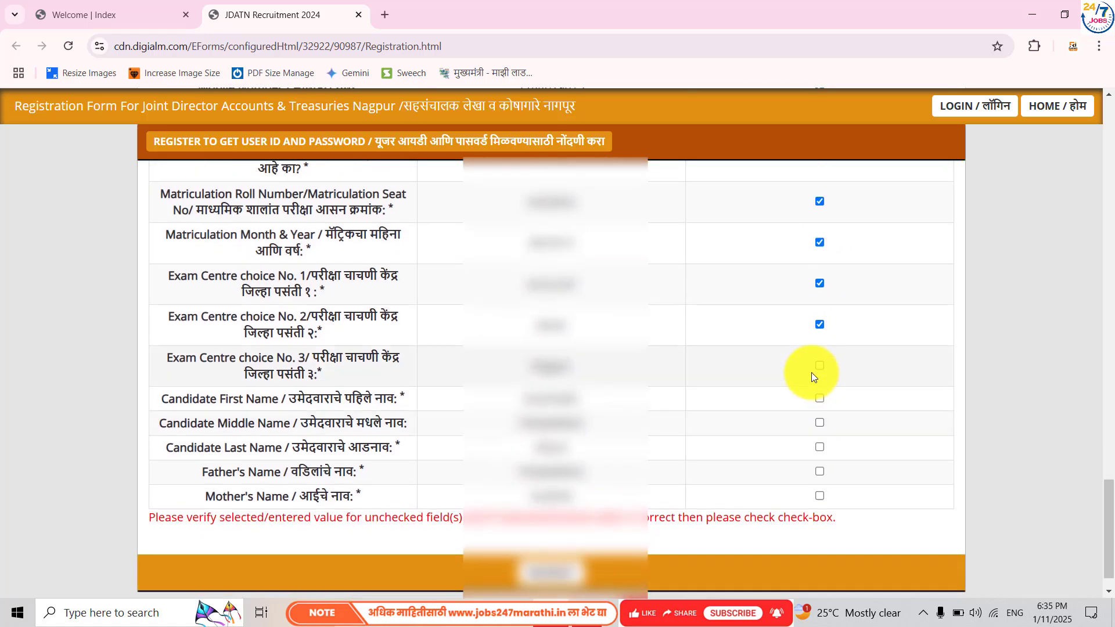
# - Tick centre choice 3, candidate and parent name boxes, then submit and confirm the alert
pyautogui.click(817, 366)
pyautogui.click(819, 399)
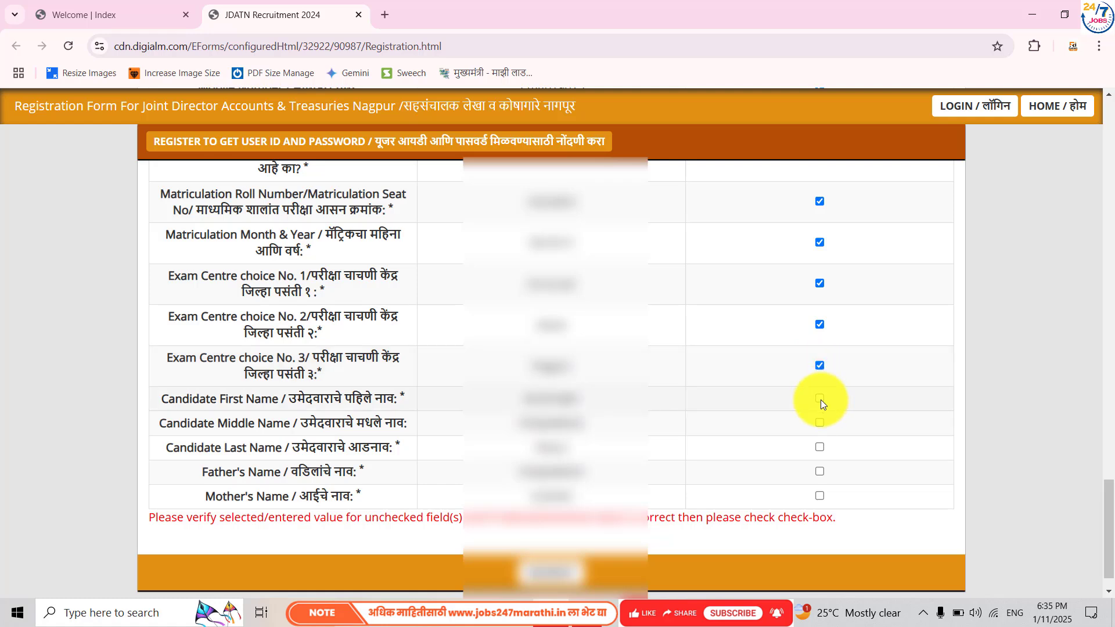
pyautogui.click(820, 422)
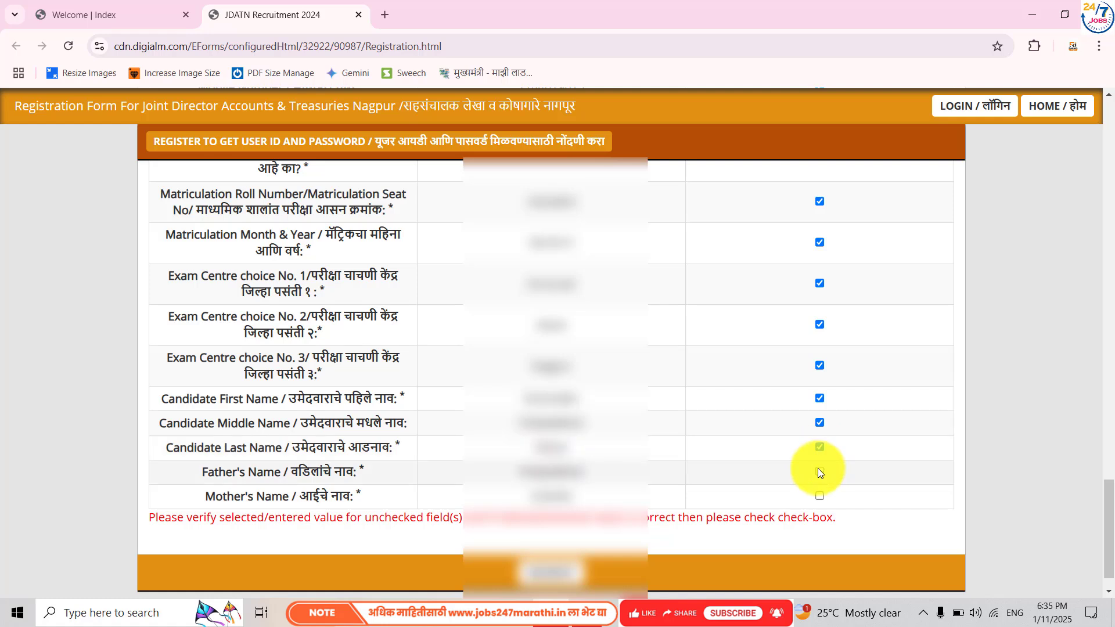
pyautogui.click(819, 470)
pyautogui.click(818, 497)
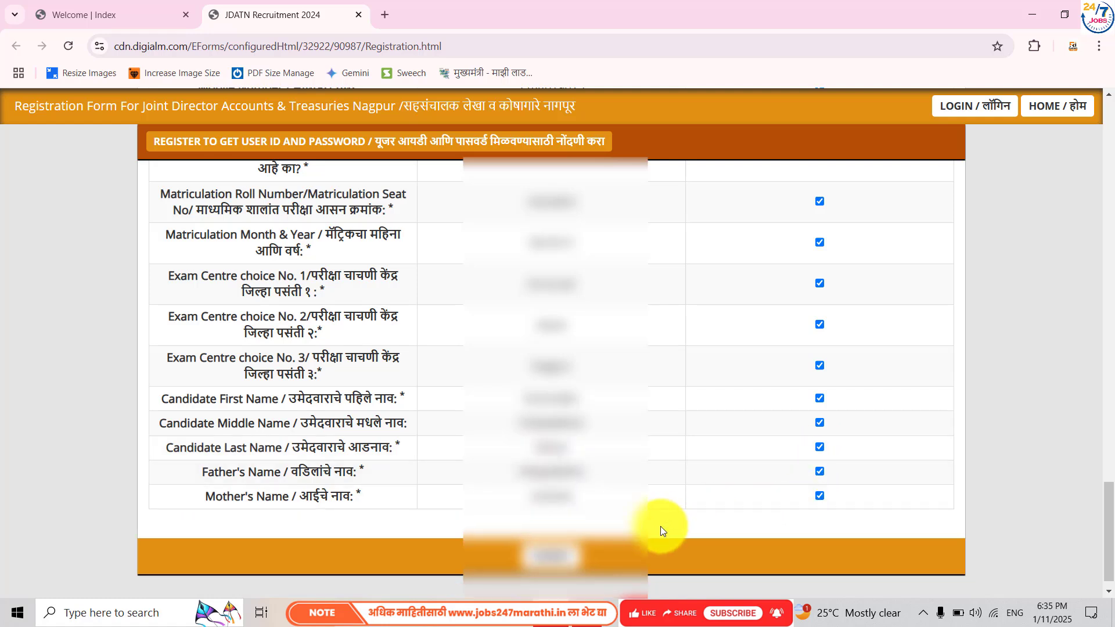
pyautogui.click(566, 549)
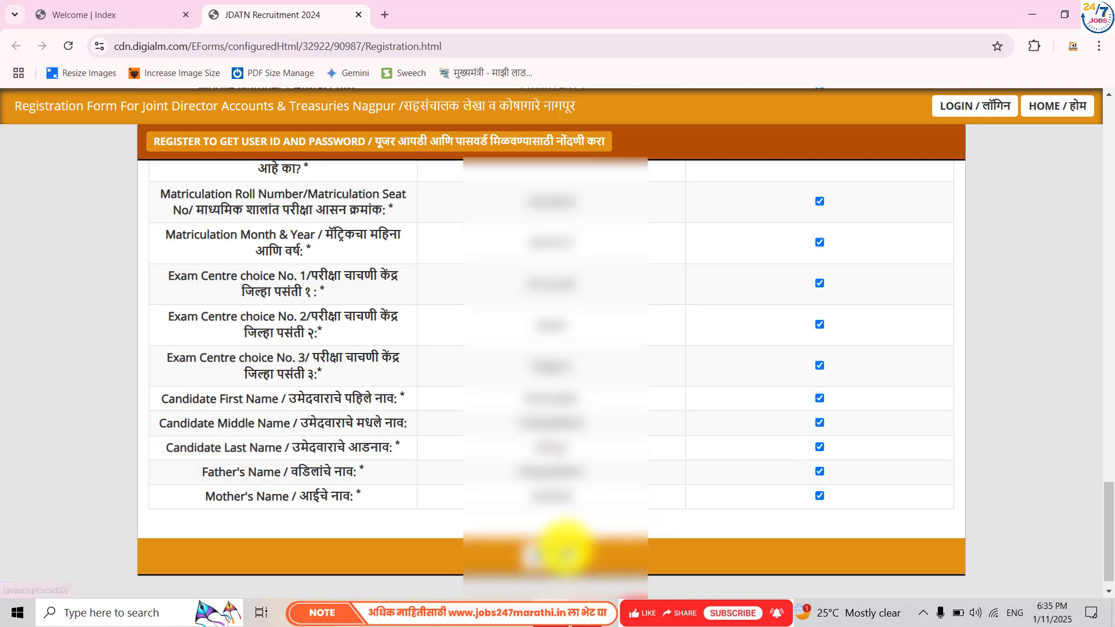
pyautogui.click(694, 248)
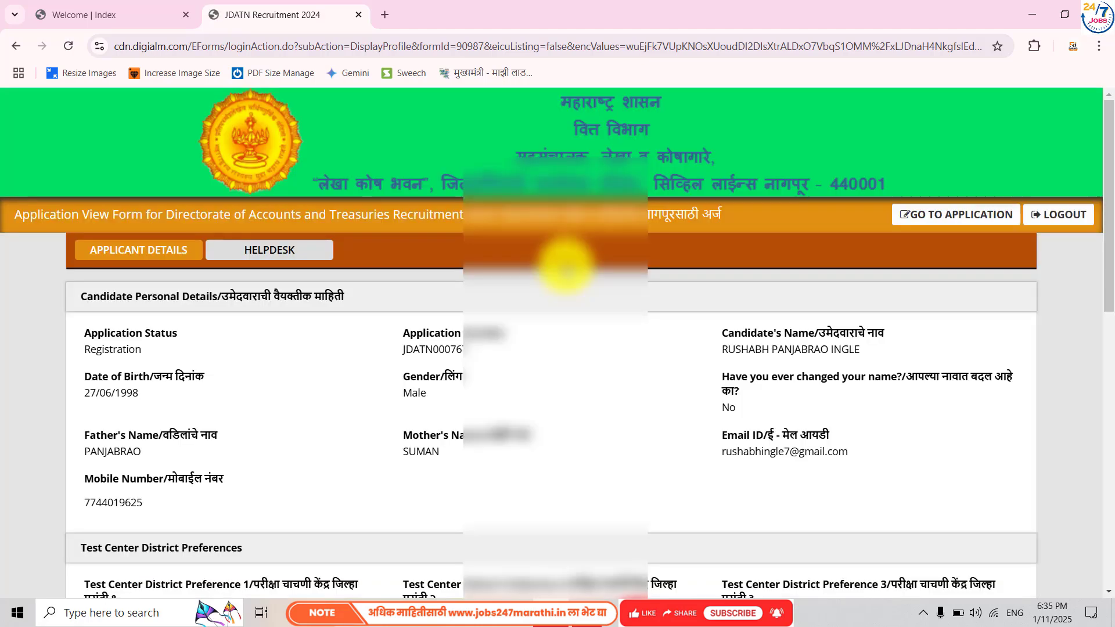
# - Choose GO TO APPLICATION on the Application View Form page
pyautogui.click(920, 218)
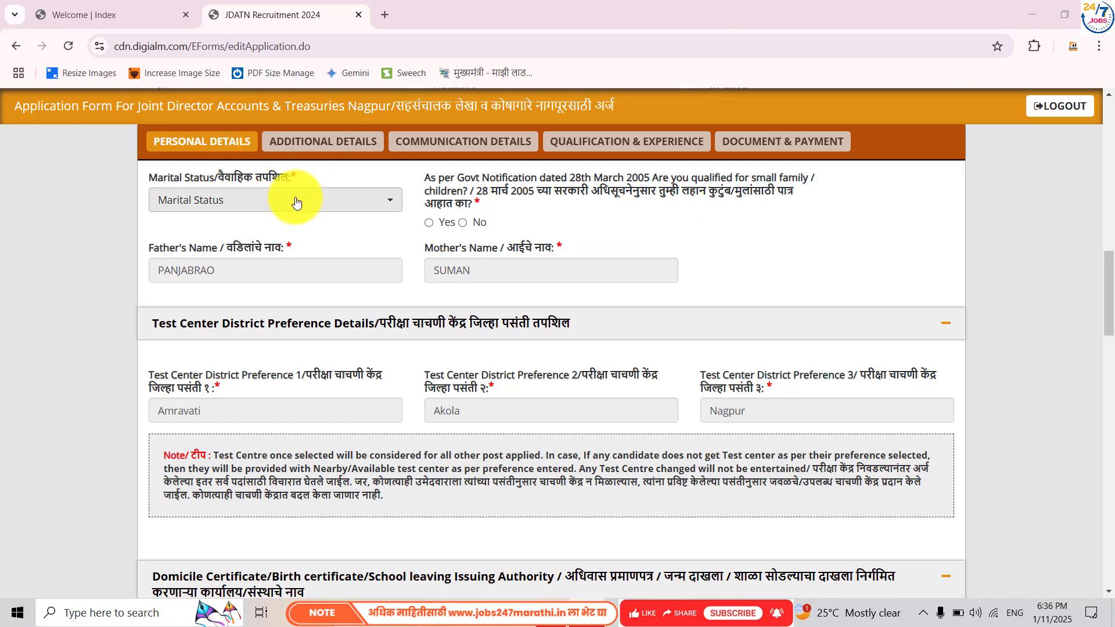
# - Select Unmarried from the Marital Status dropdown
pyautogui.click(297, 203)
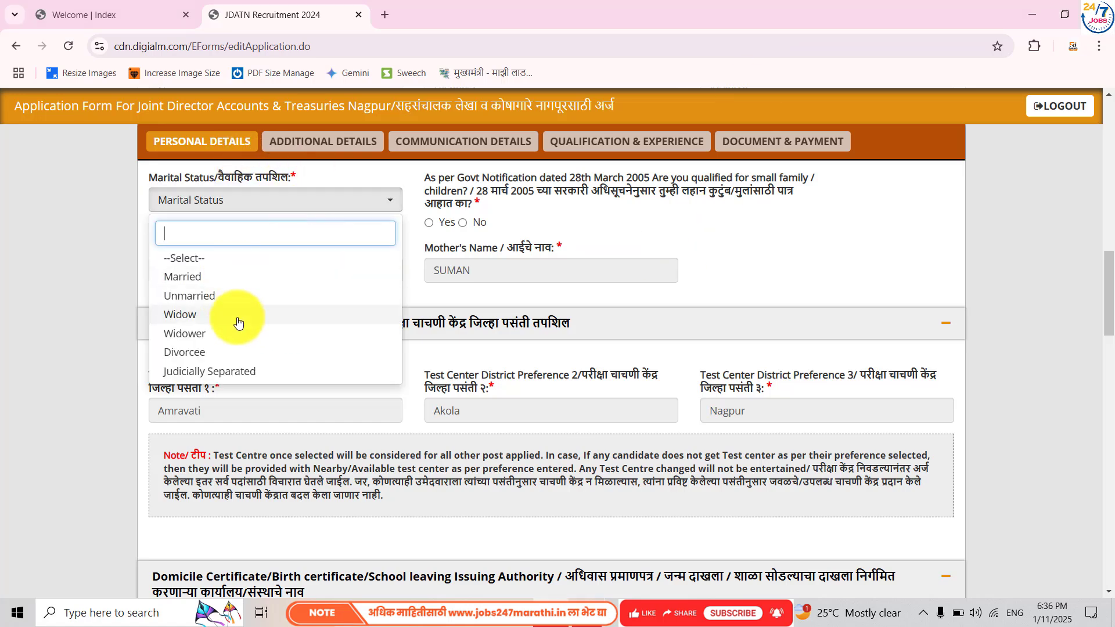
pyautogui.click(248, 298)
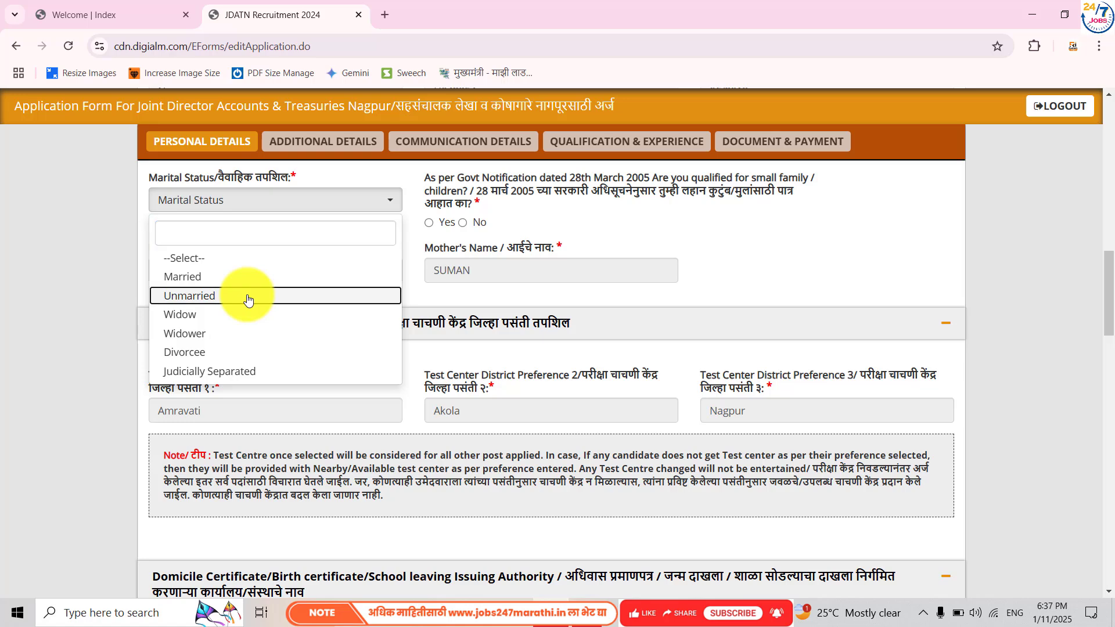
pyautogui.click(248, 296)
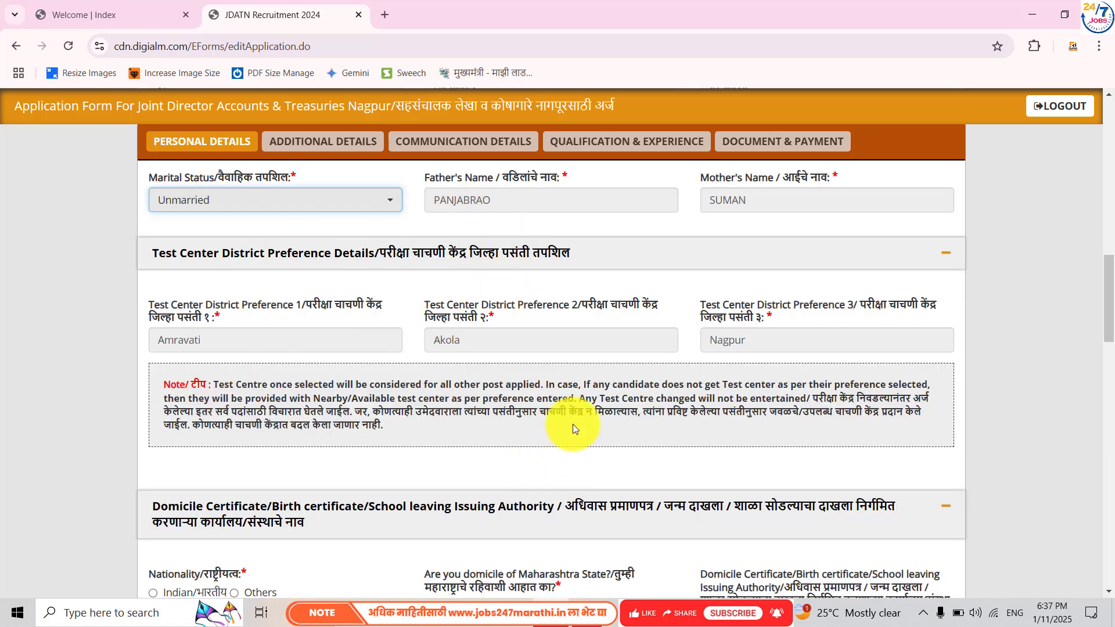
pyautogui.scroll(-6, 573, 423)
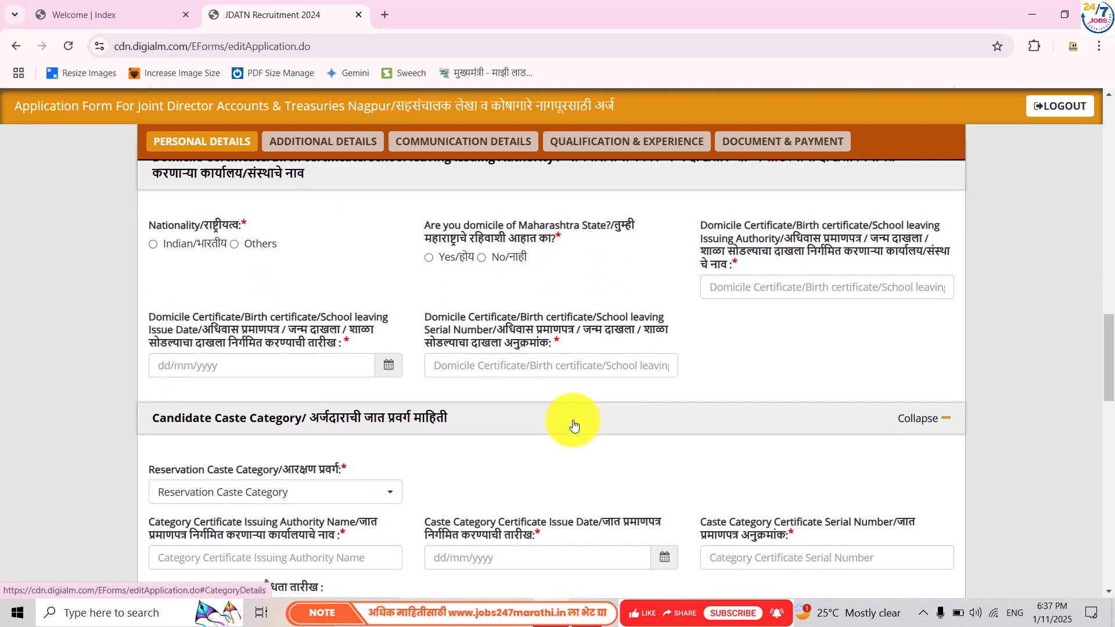
# - Mark nationality Indian, Maharashtra domicile Yes, and enter 'Sub divisional office' as issuing authority
pyautogui.scroll(1, 573, 421)
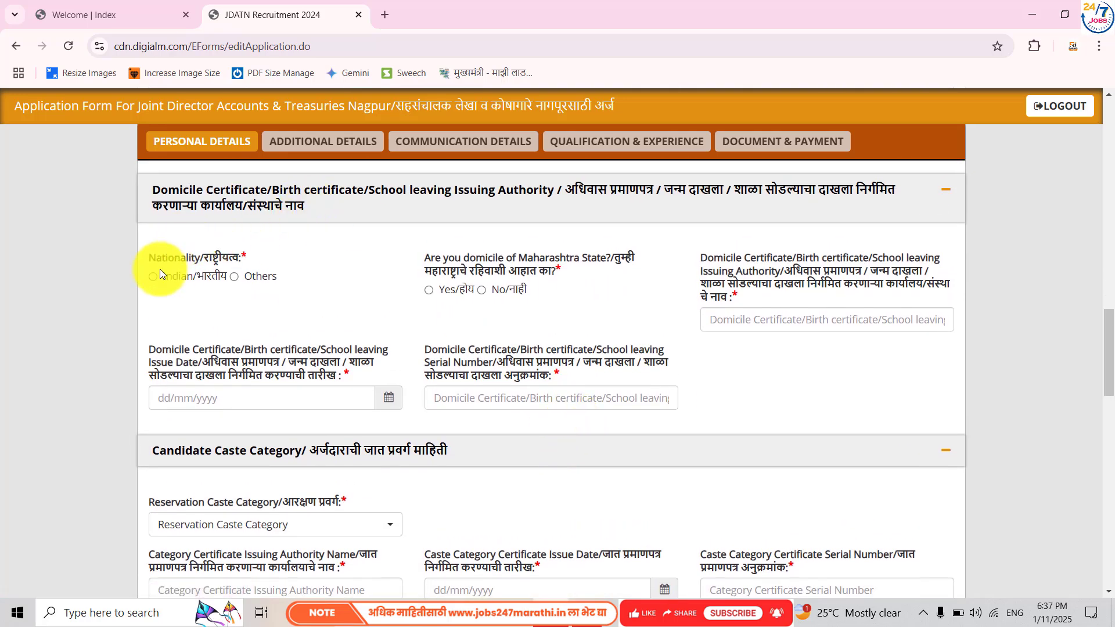
pyautogui.click(153, 277)
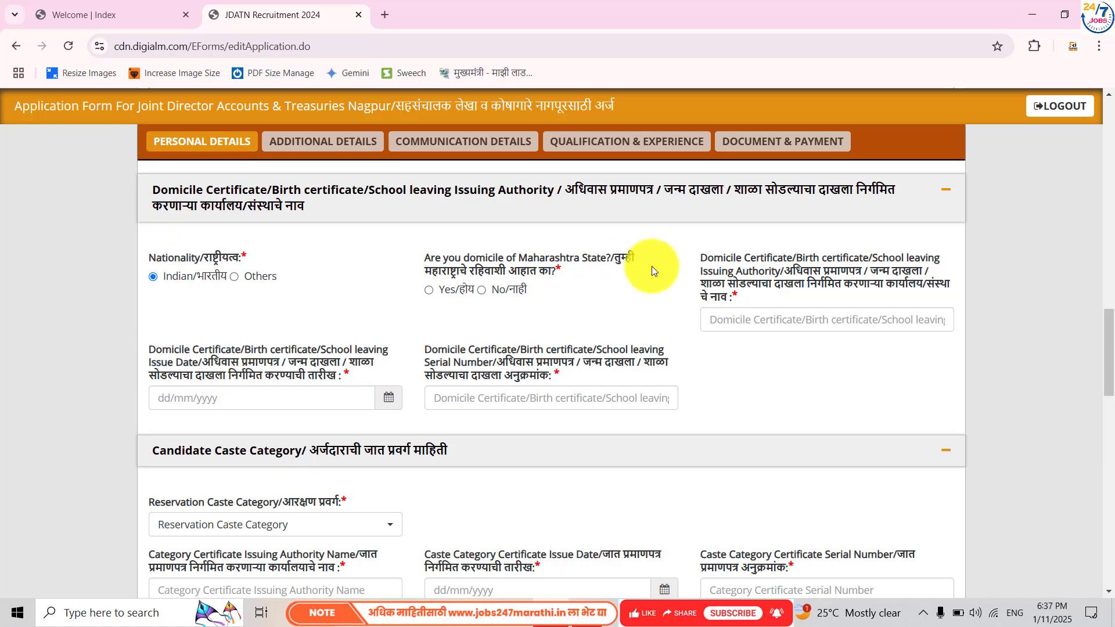
pyautogui.click(428, 290)
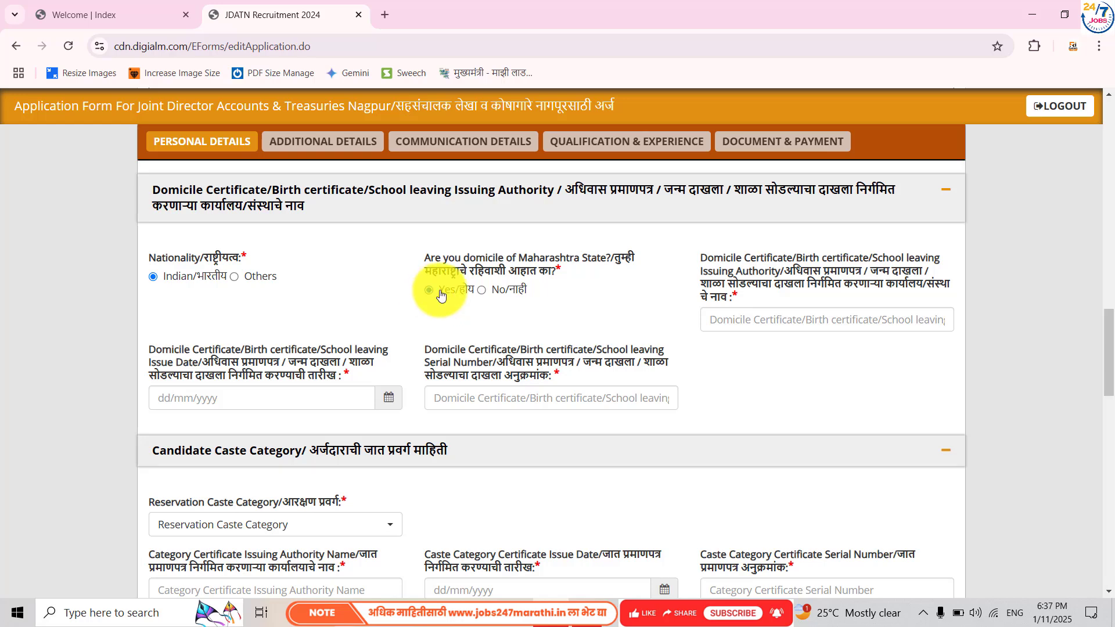
pyautogui.click(747, 321)
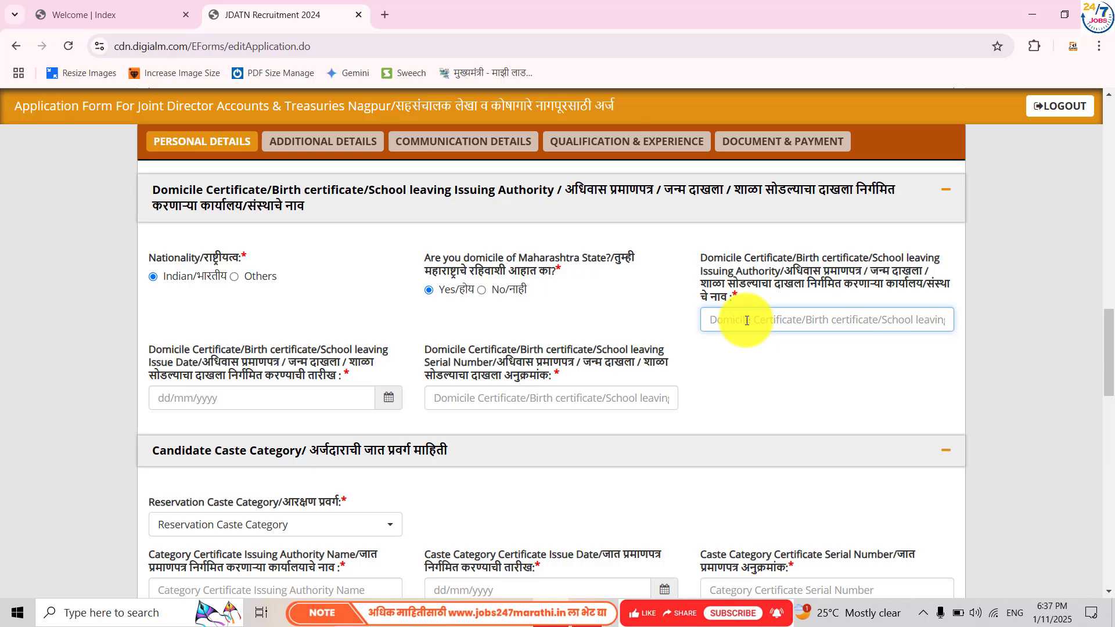
pyautogui.write('Sub div')
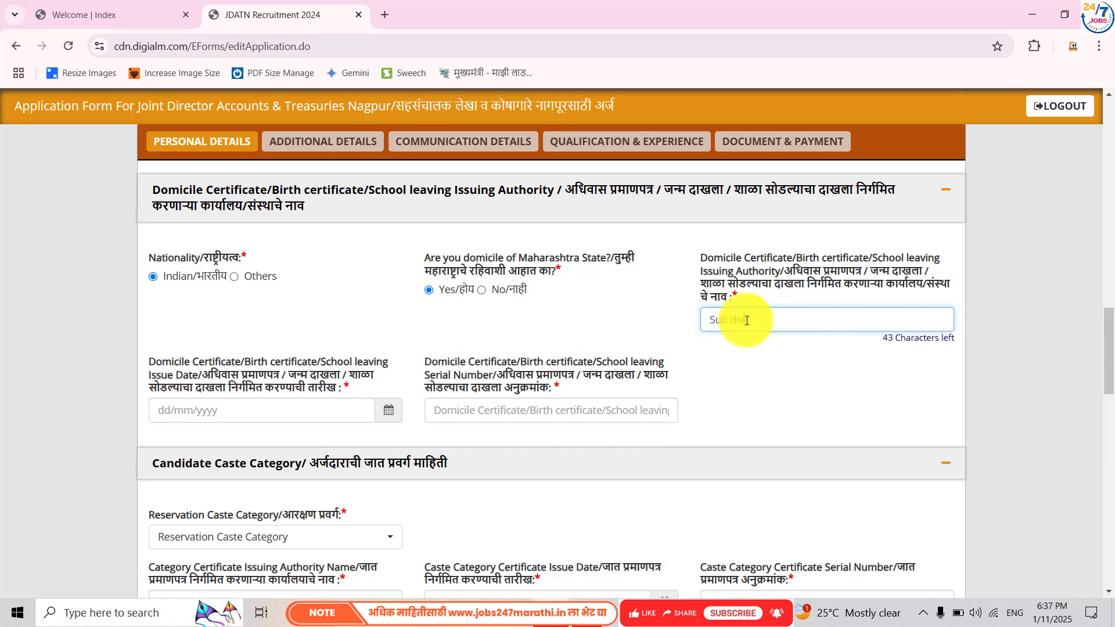
pyautogui.write('iso')
pyautogui.press('BackSpace')
pyautogui.write('ional offcer')
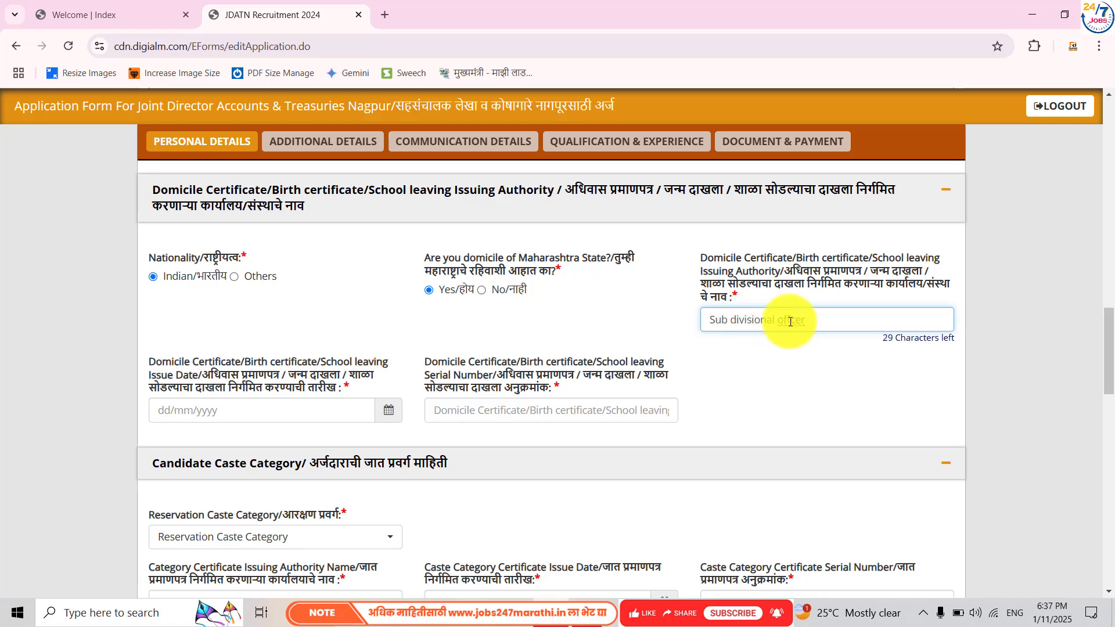
pyautogui.press('BackSpace')
pyautogui.press('BackSpace')
pyautogui.press('BackSpace')
pyautogui.write('ice')
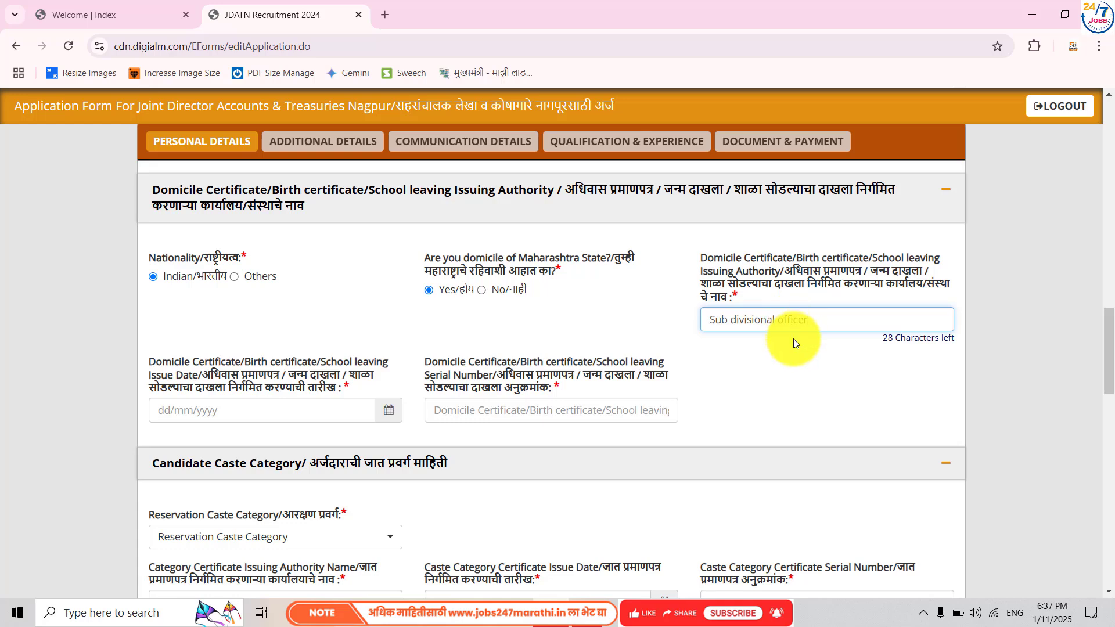
pyautogui.click(793, 340)
# - Set the domicile certificate issue date to 01/01/2020 and fill in its serial number
pyautogui.click(381, 409)
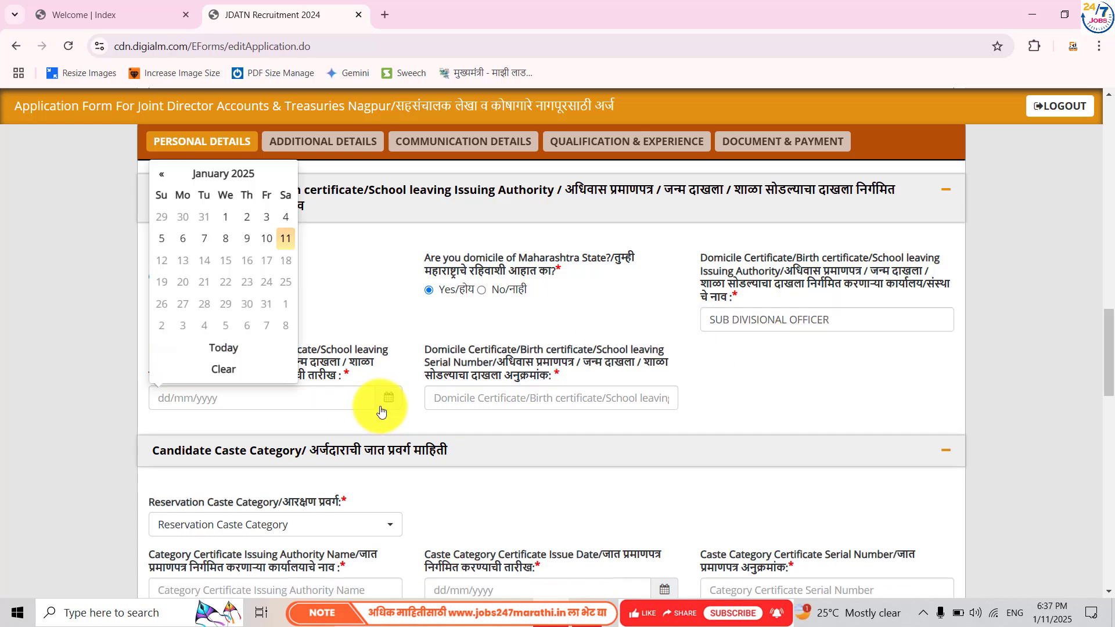
pyautogui.click(232, 173)
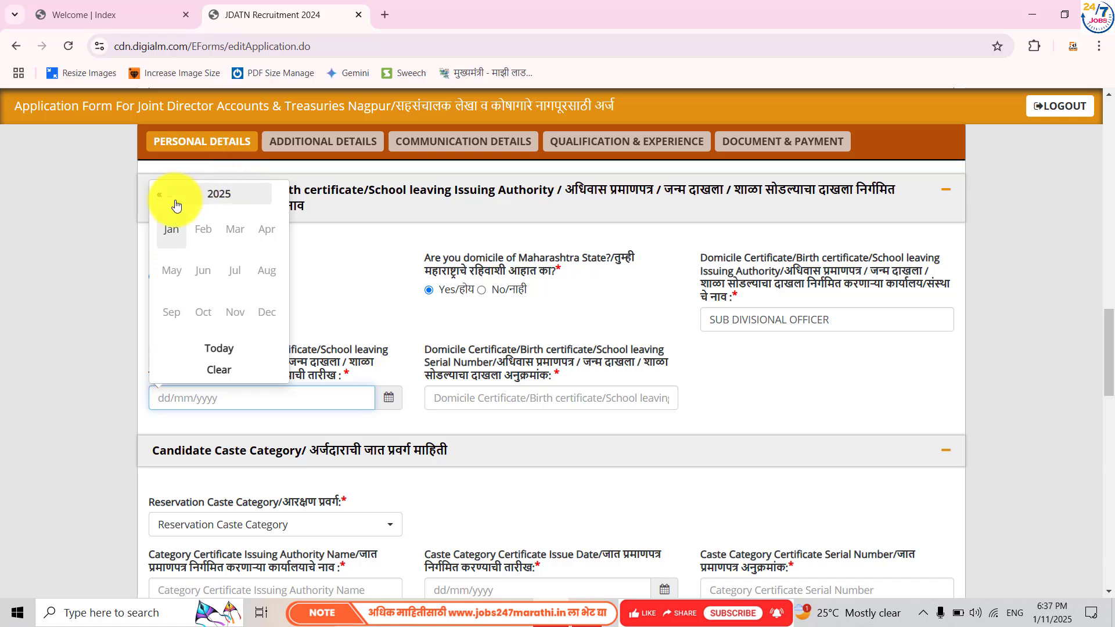
pyautogui.click(194, 196)
pyautogui.click(197, 232)
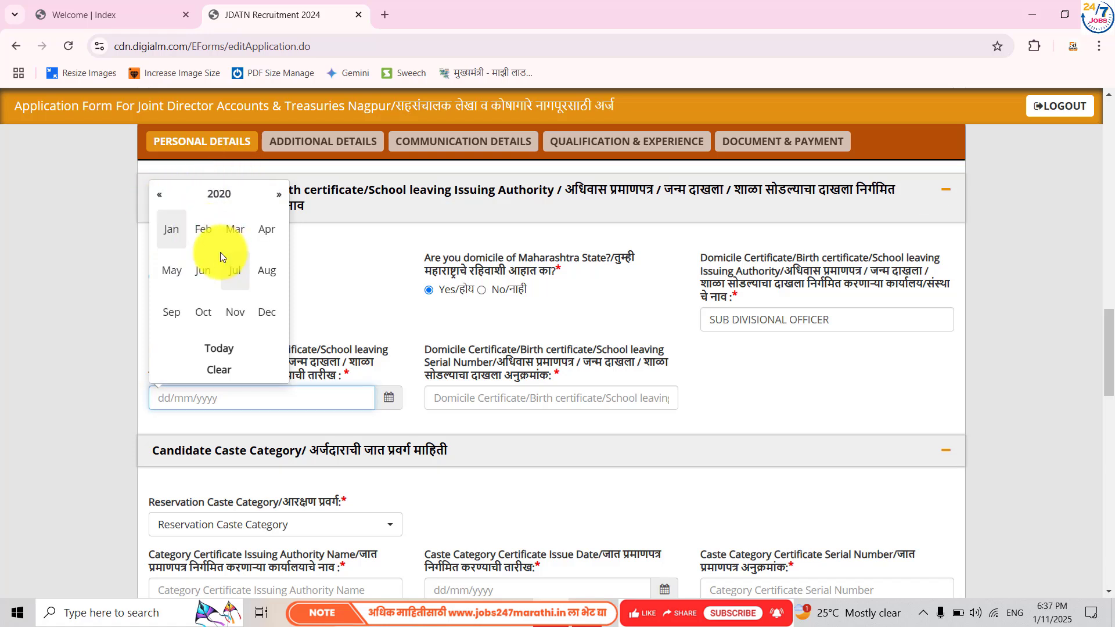
pyautogui.click(172, 230)
pyautogui.click(222, 221)
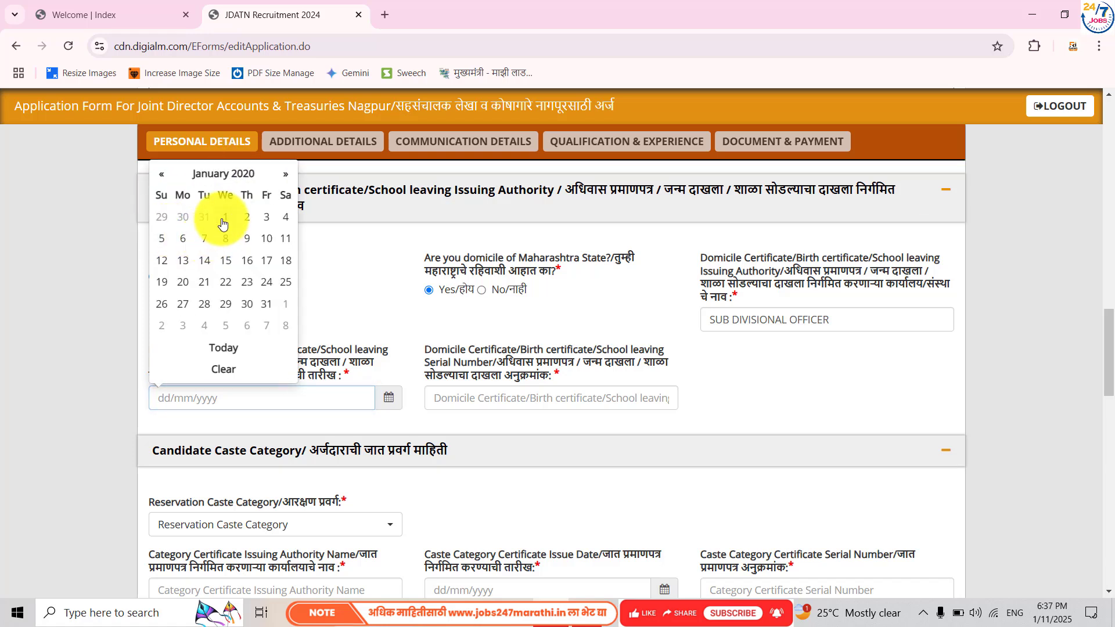
pyautogui.click(519, 400)
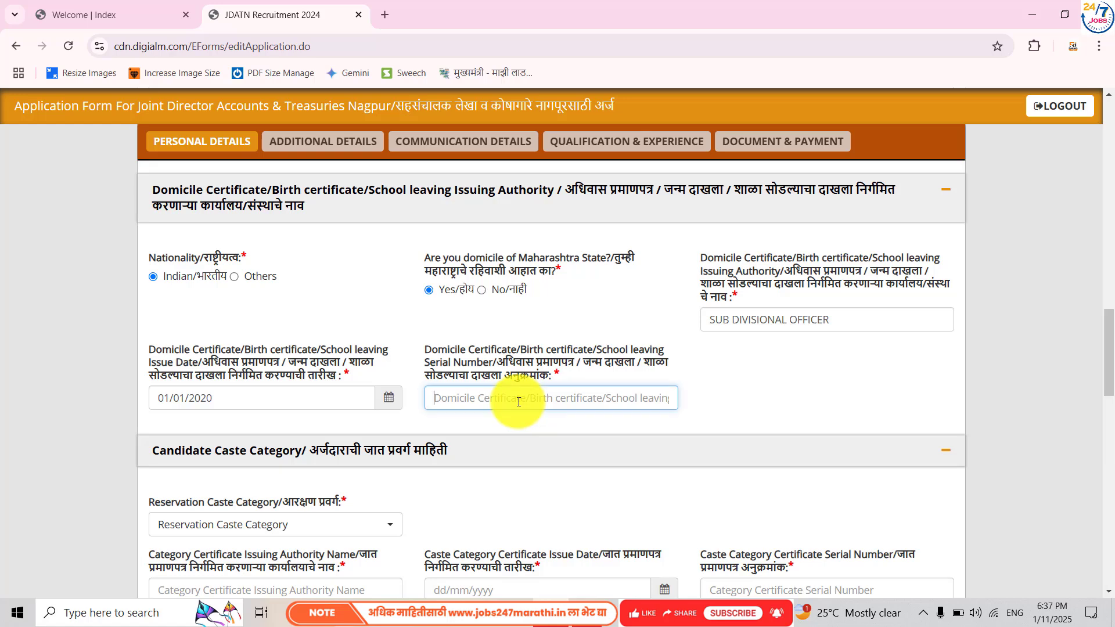
pyautogui.write('12345')
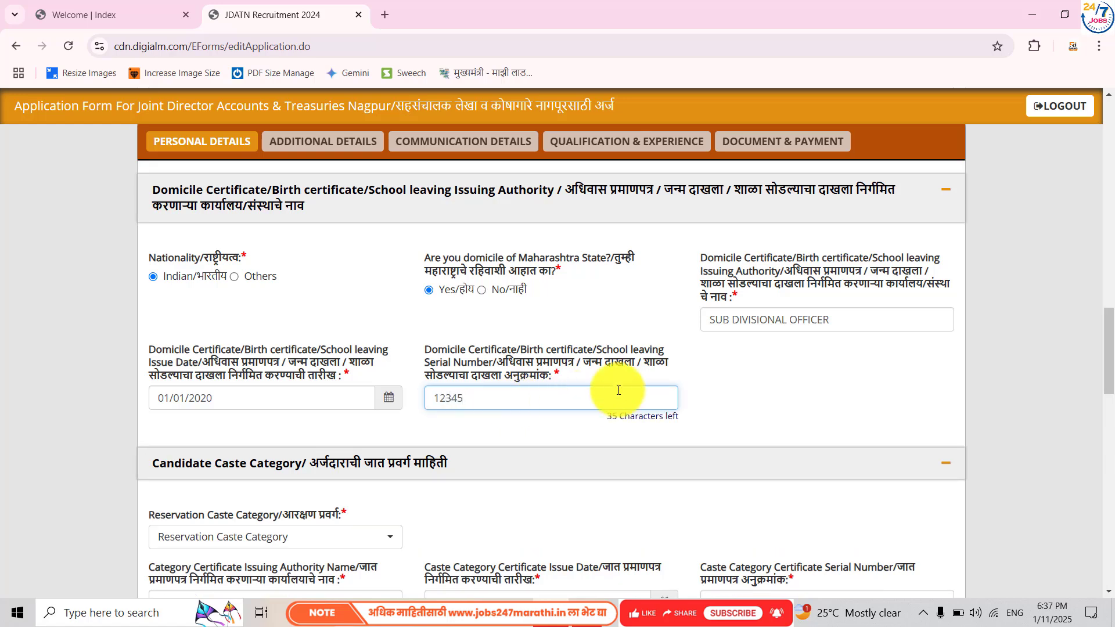
pyautogui.click(692, 388)
pyautogui.scroll(-3, 692, 388)
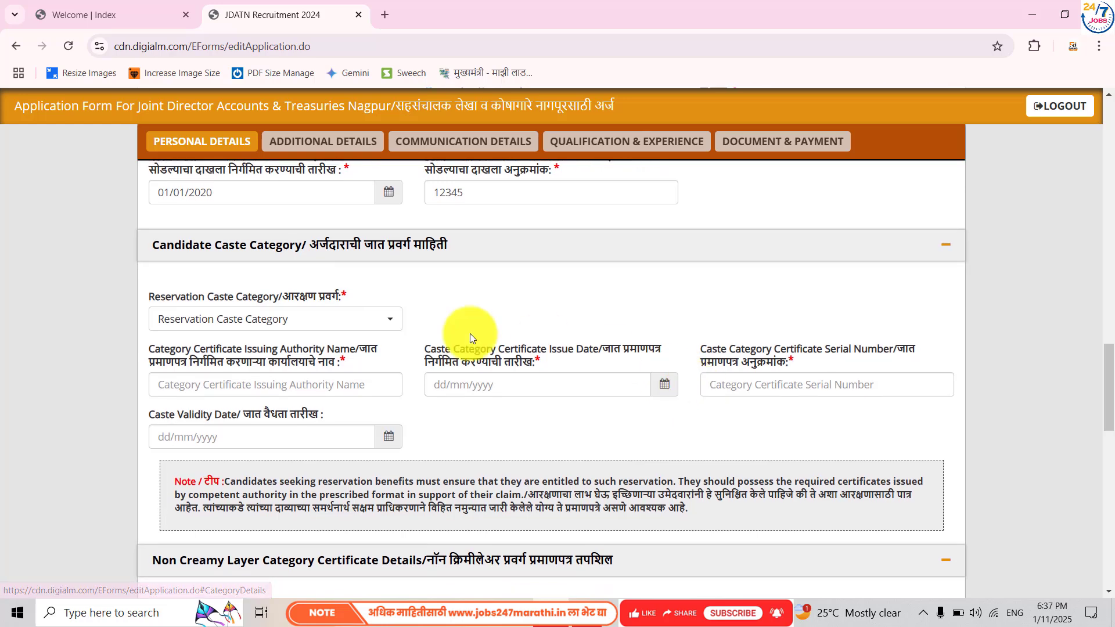
# - Choose Schedule Cast (SC) as caste category with Tehsildar as the certificate issuer
pyautogui.click(368, 320)
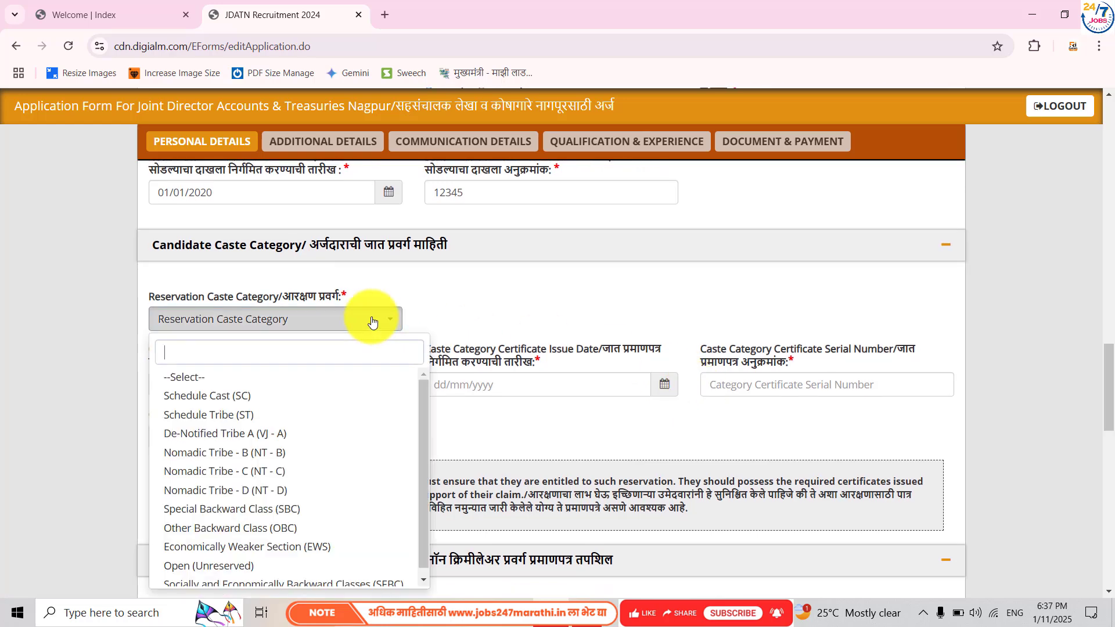
pyautogui.click(239, 396)
pyautogui.click(273, 395)
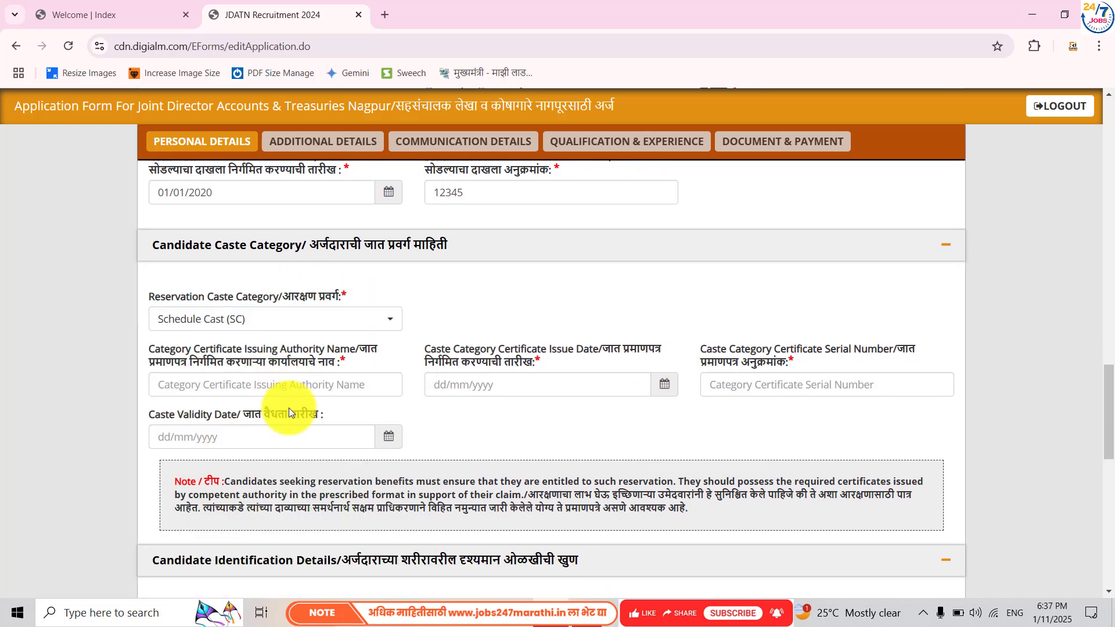
pyautogui.scroll(-1, 256, 348)
pyautogui.click(231, 305)
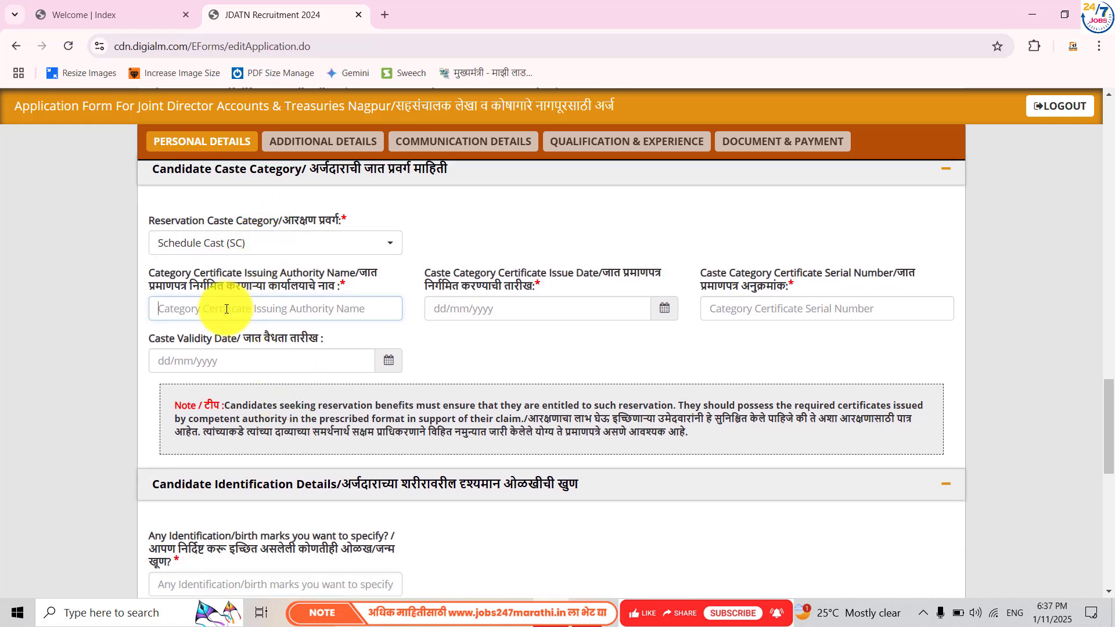
pyautogui.write('Te')
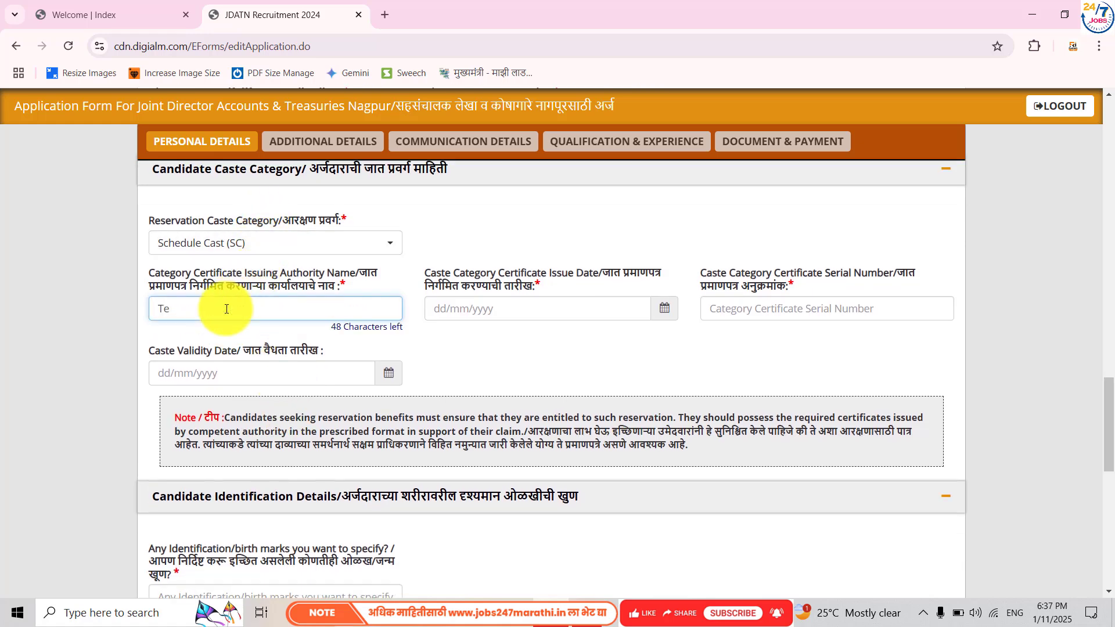
pyautogui.write('hsildar')
# - Set the caste certificate issue date to 01/01/2020 and fill in its serial number
pyautogui.click(669, 313)
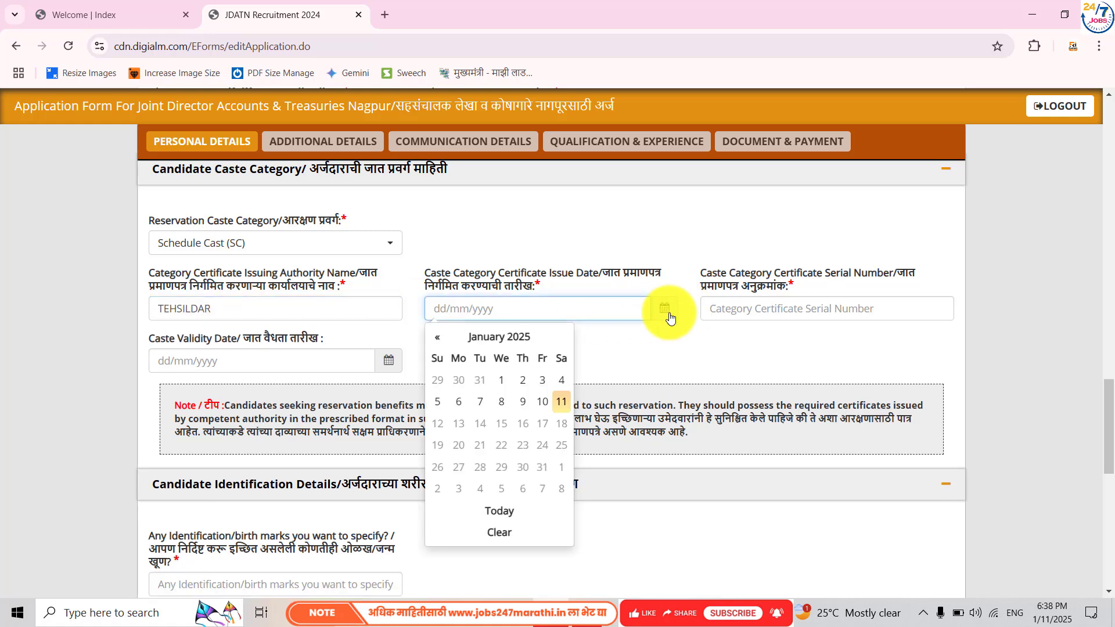
pyautogui.click(472, 348)
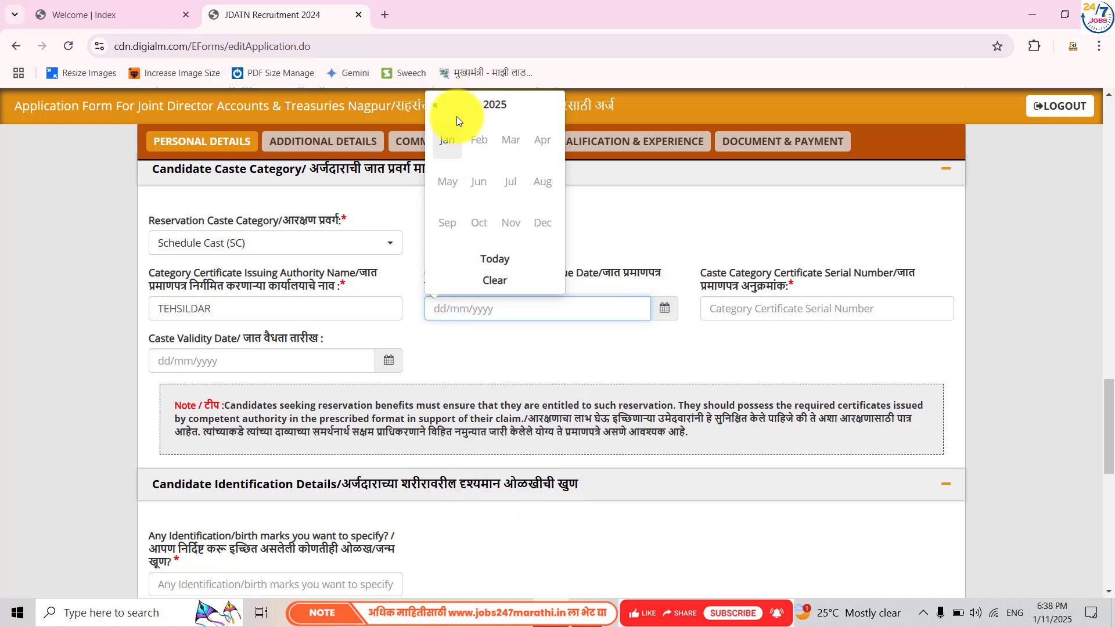
pyautogui.click(456, 105)
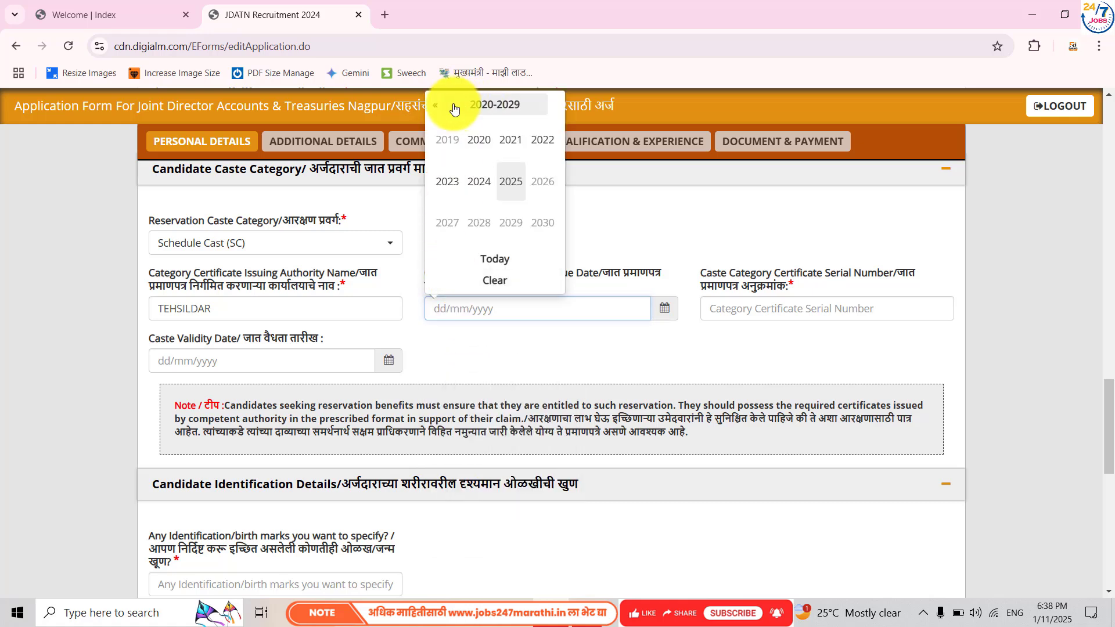
pyautogui.click(479, 141)
pyautogui.click(445, 142)
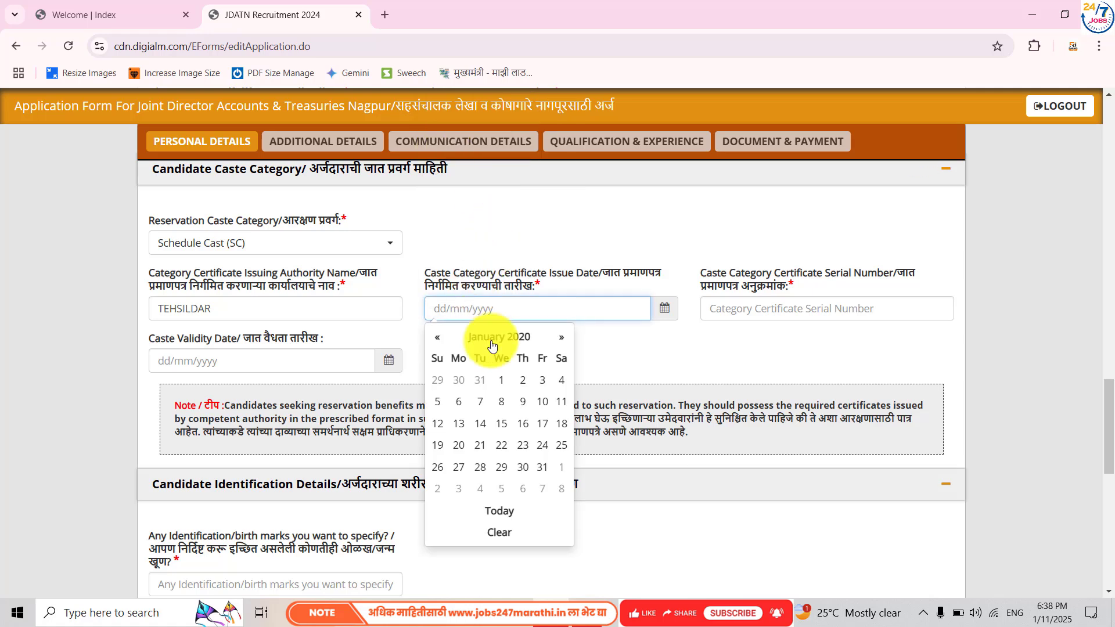
pyautogui.click(502, 380)
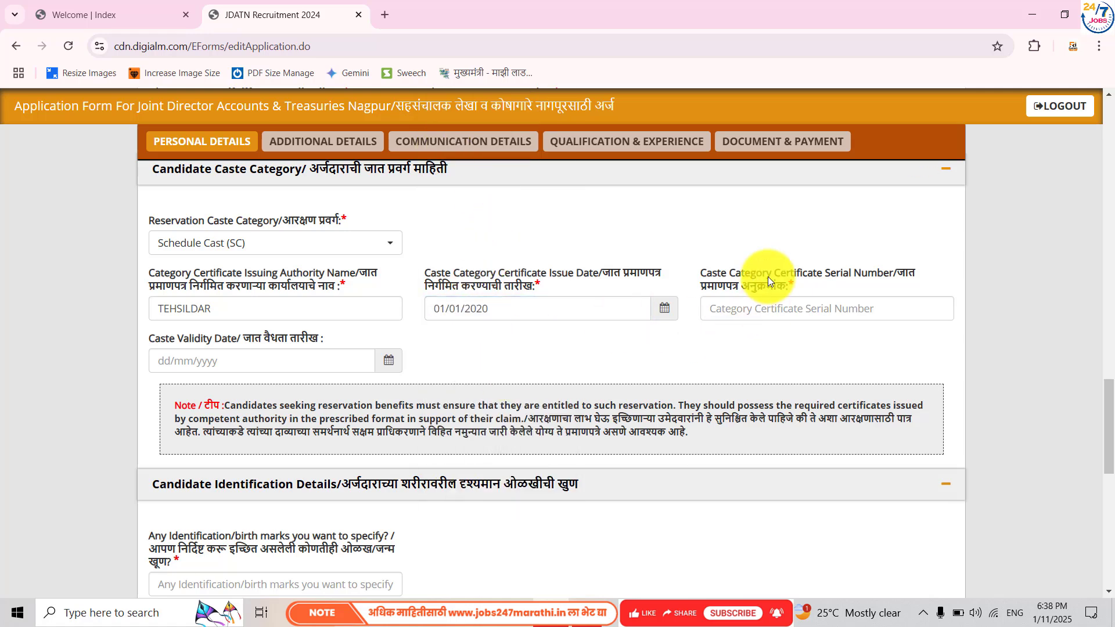
pyautogui.click(757, 300)
pyautogui.write('123456')
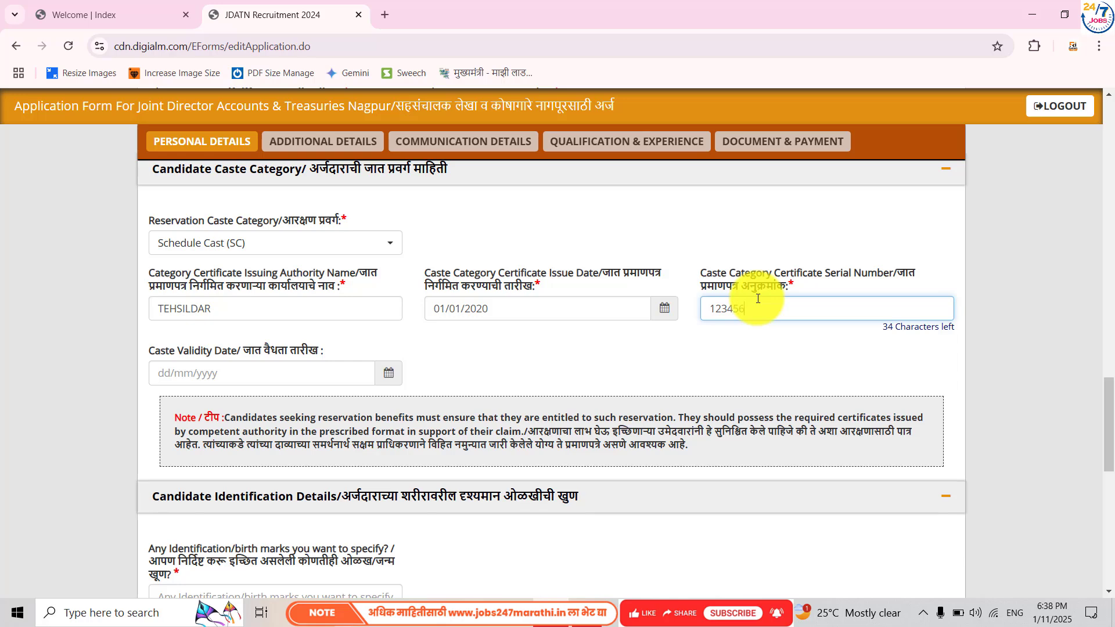
pyautogui.click(548, 350)
# - Enter 'NO MArk' as identification marks and move down to the identity proof questions
pyautogui.scroll(-2, 548, 351)
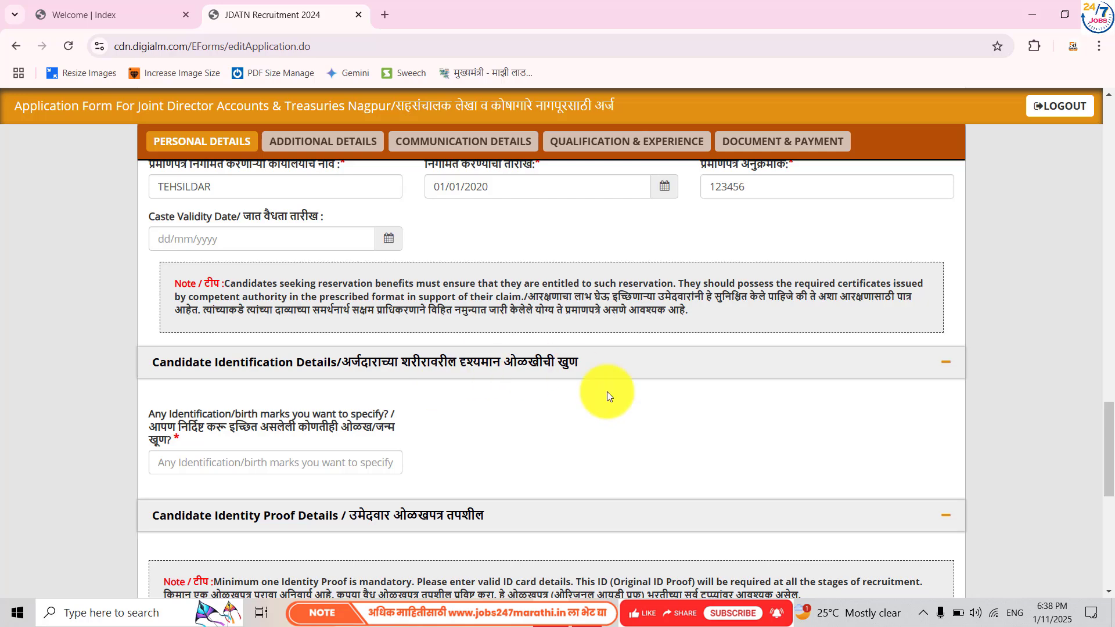
pyautogui.scroll(-3, 607, 392)
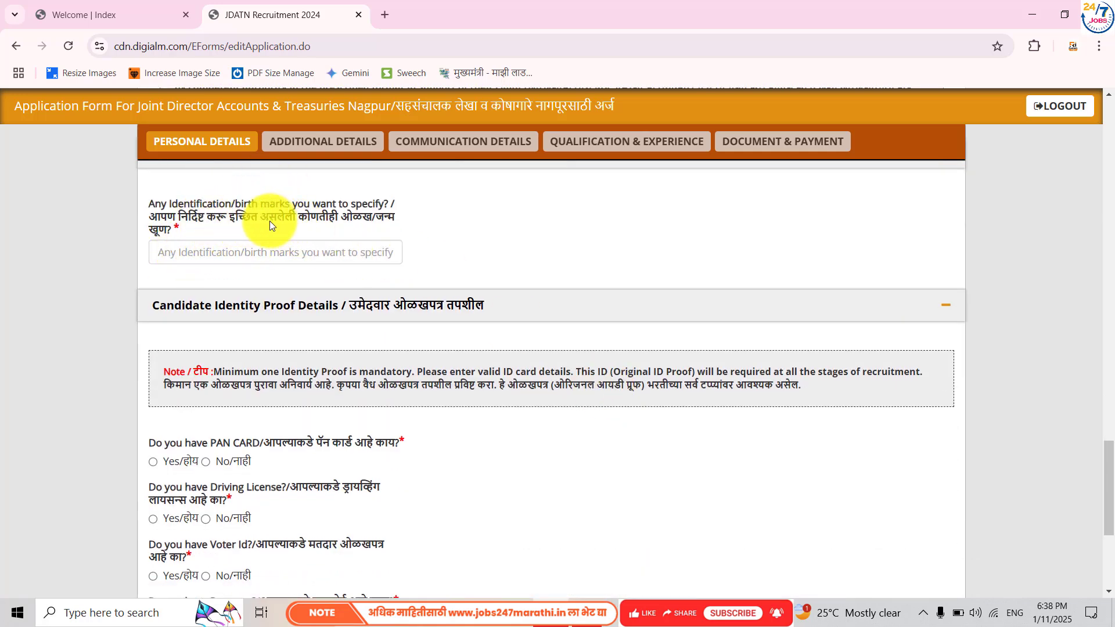
pyautogui.click(256, 257)
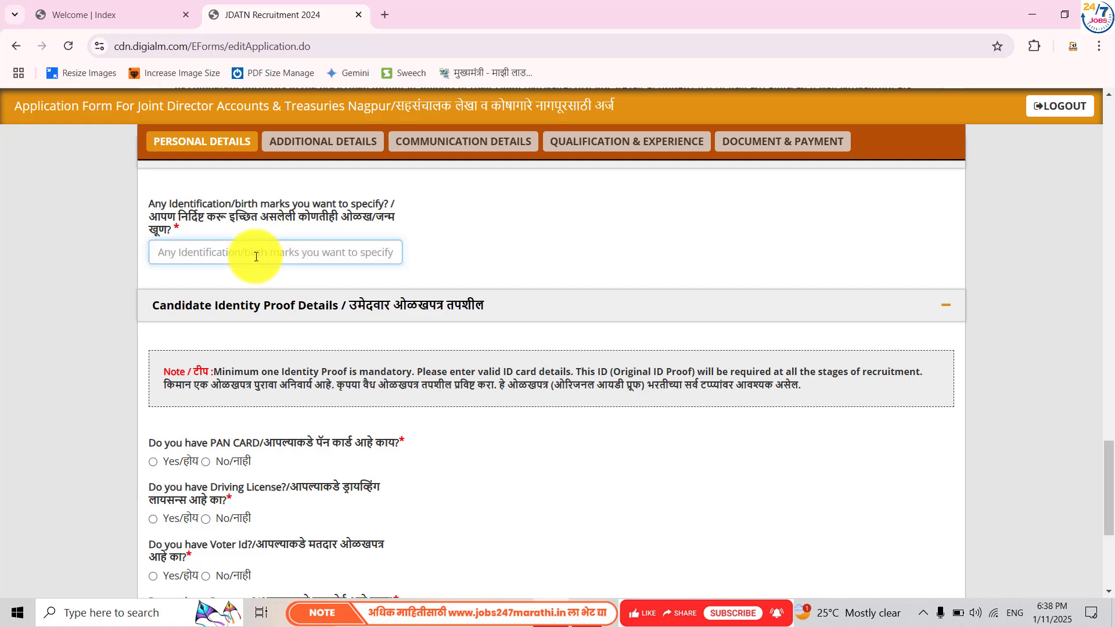
pyautogui.write('NO ')
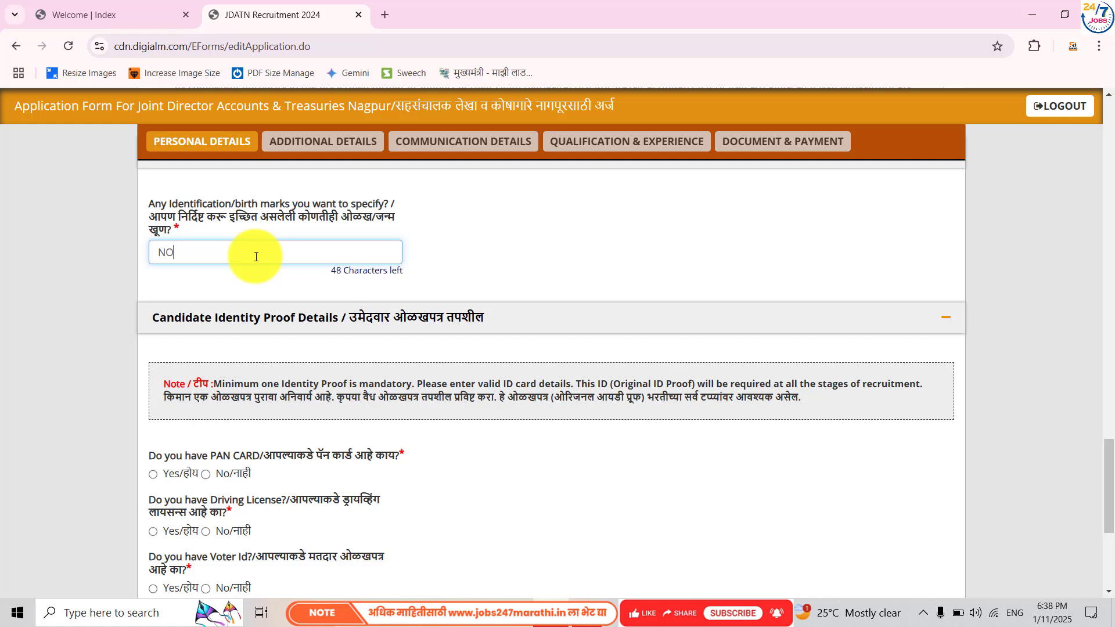
pyautogui.write('MArk')
pyautogui.click(451, 263)
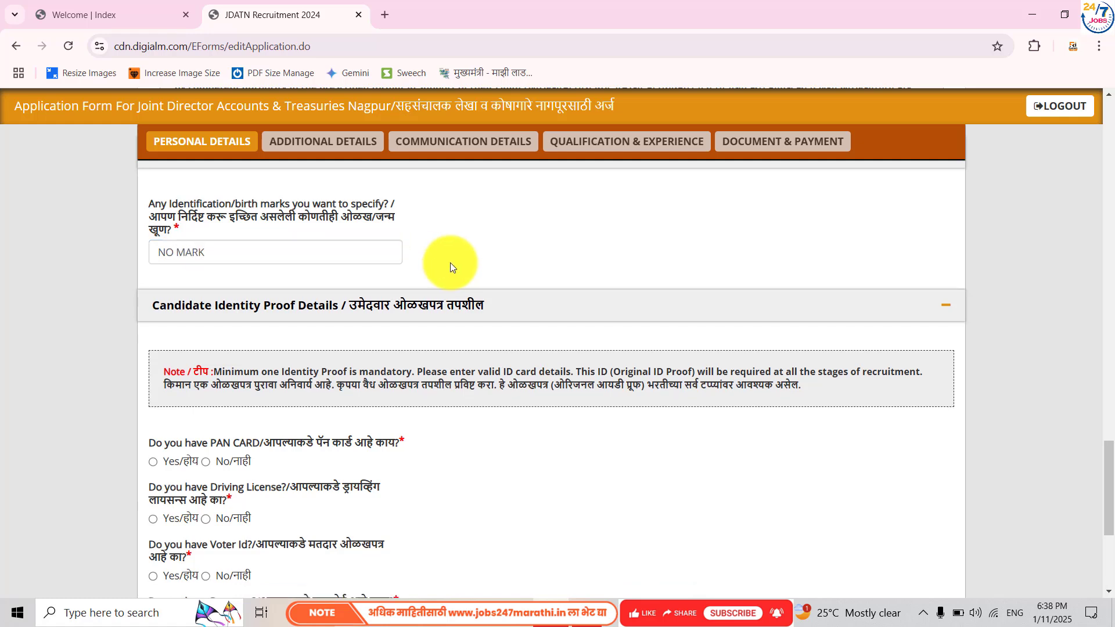
pyautogui.scroll(-4, 282, 380)
pyautogui.scroll(2, 282, 380)
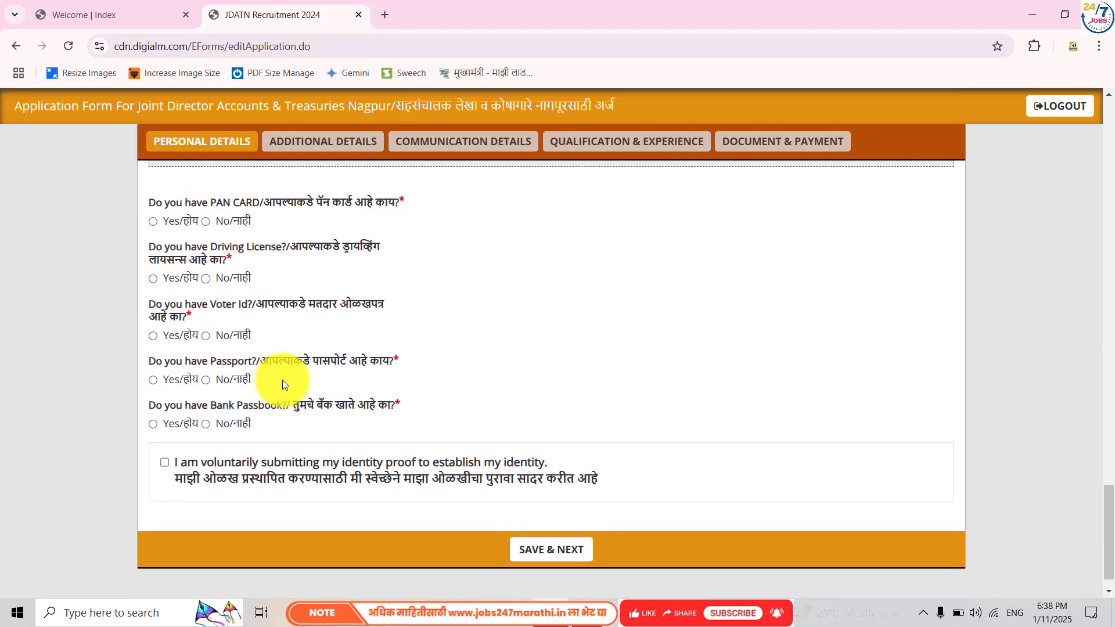
pyautogui.scroll(-1, 296, 240)
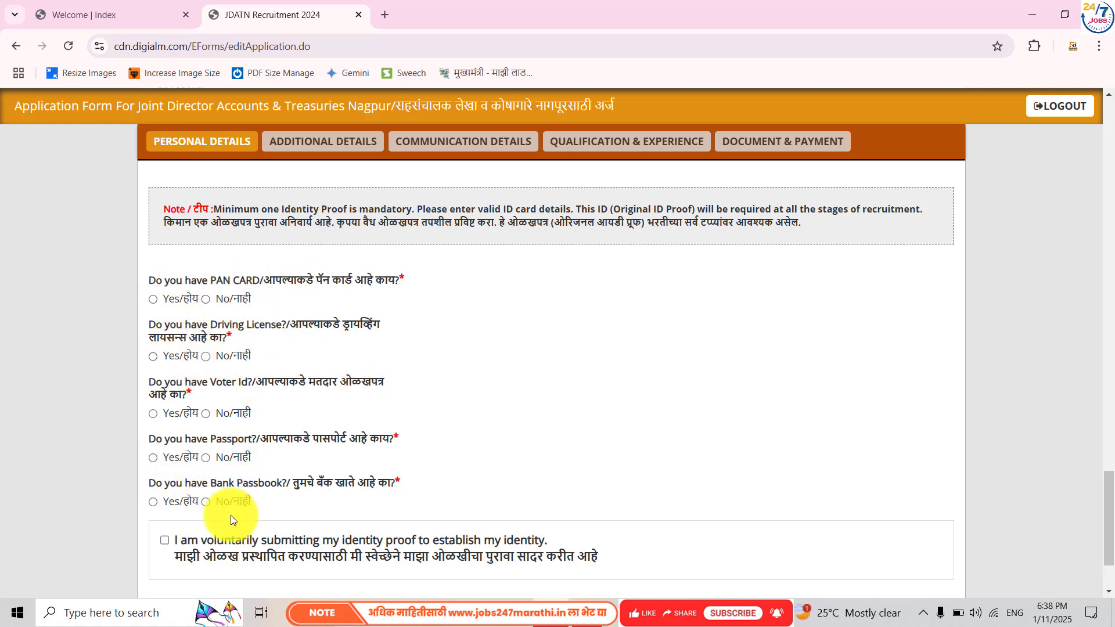
pyautogui.scroll(-1, 225, 519)
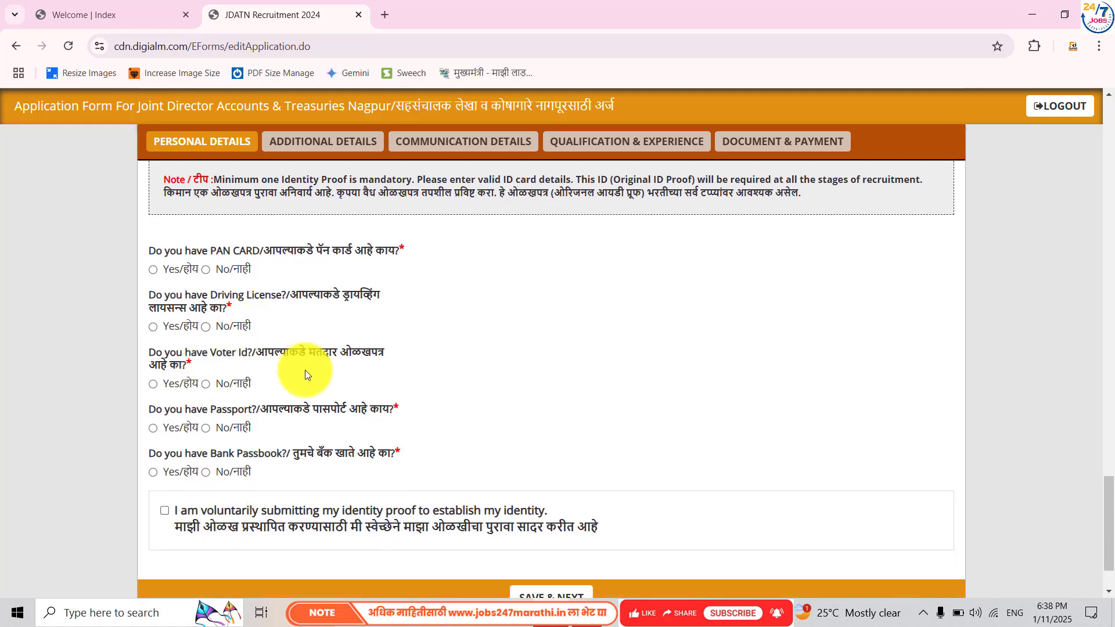
pyautogui.scroll(-1, 305, 372)
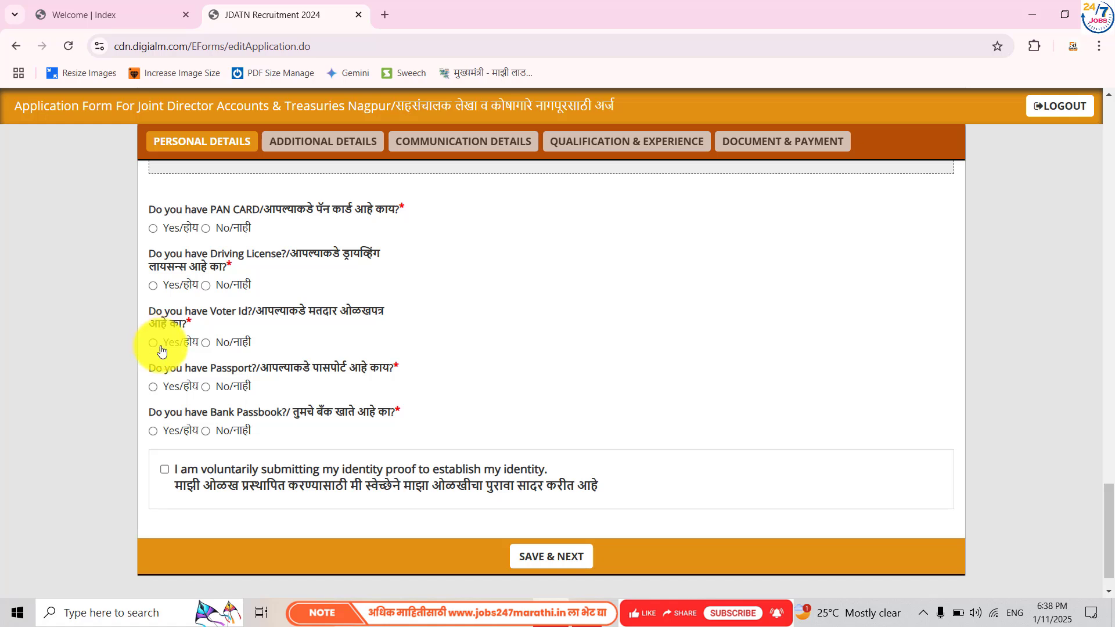
# - Answer Yes only for Voter Id, No for PAN, licence, passport and passbook, tick the declaration, and save
pyautogui.click(205, 228)
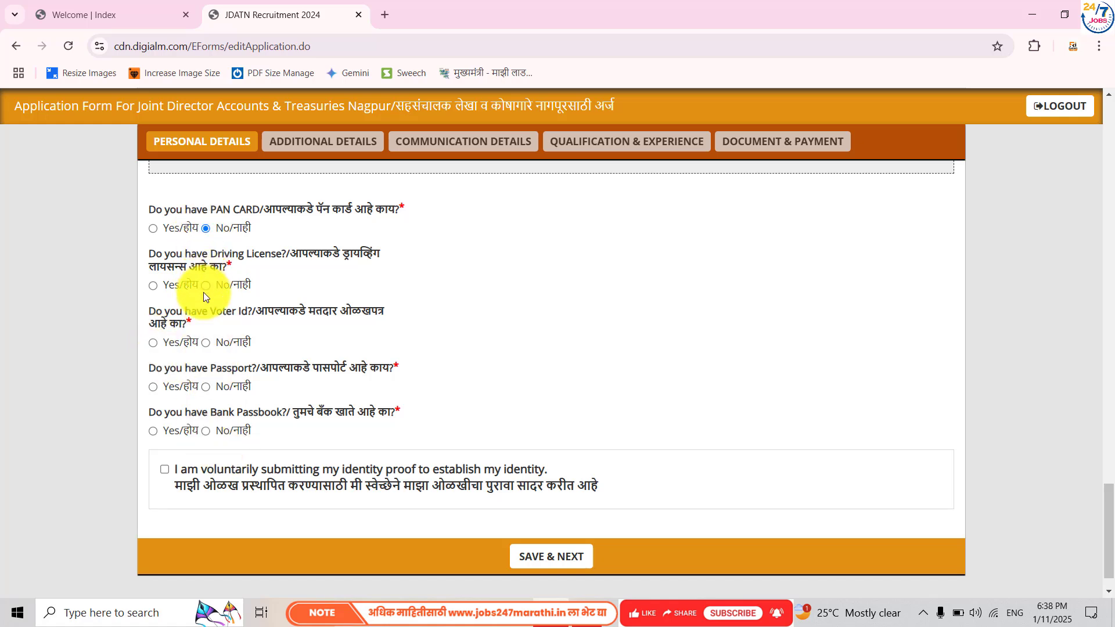
pyautogui.click(205, 285)
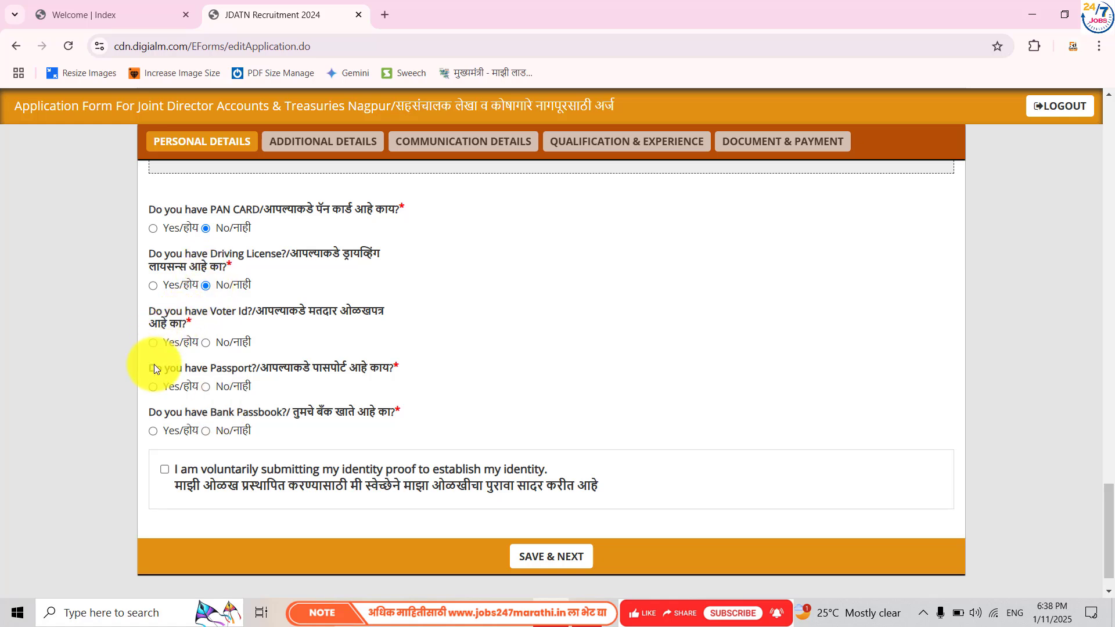
pyautogui.click(153, 343)
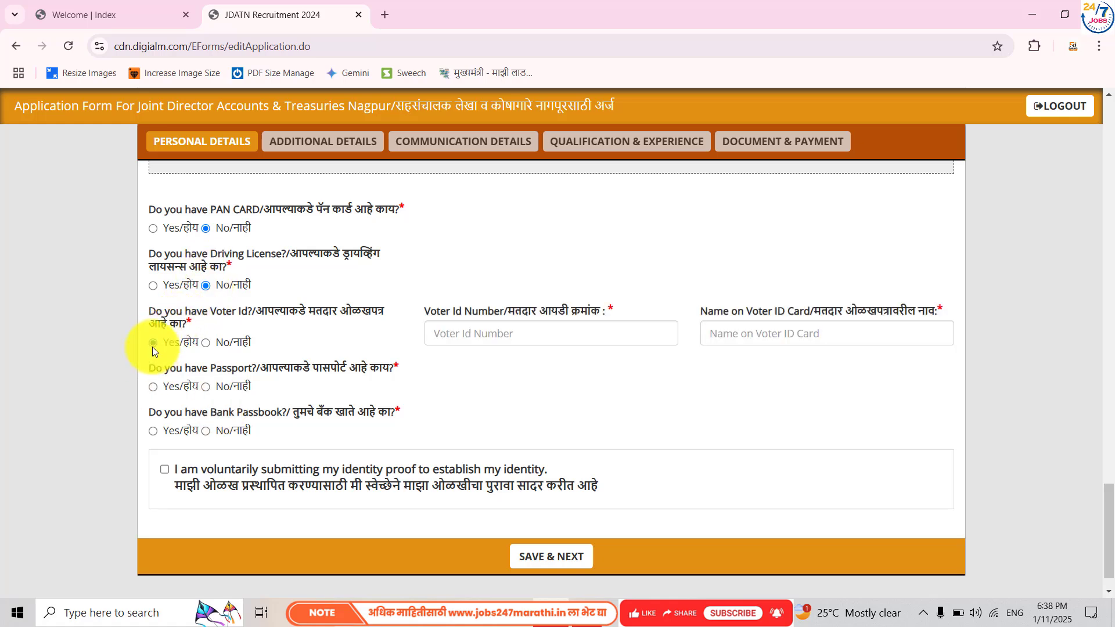
pyautogui.click(211, 388)
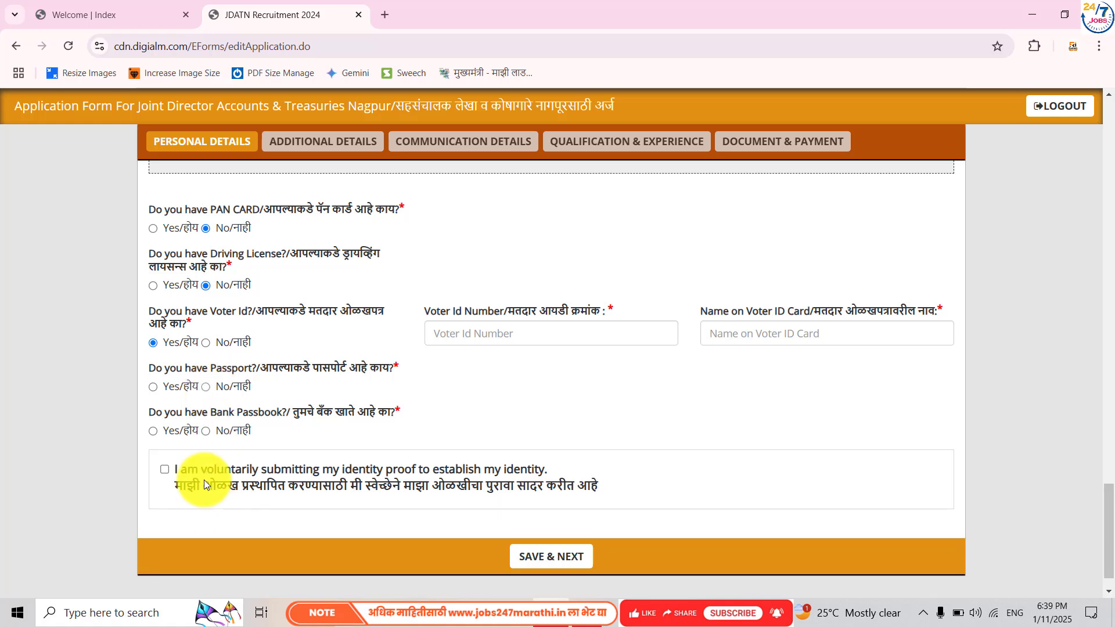
pyautogui.click(205, 432)
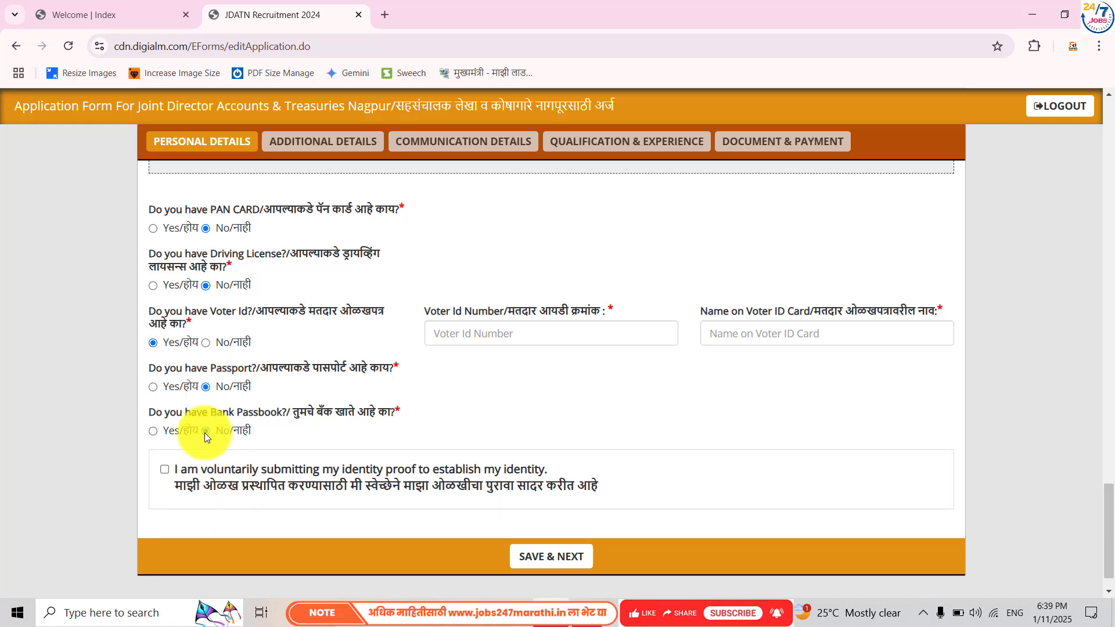
pyautogui.click(163, 470)
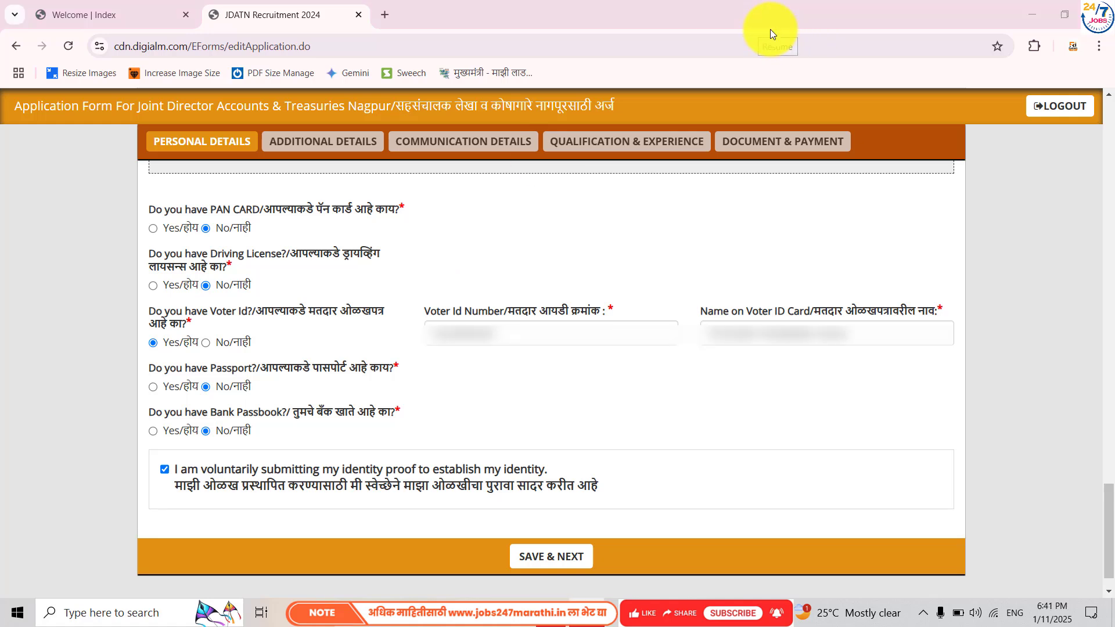
pyautogui.click(547, 553)
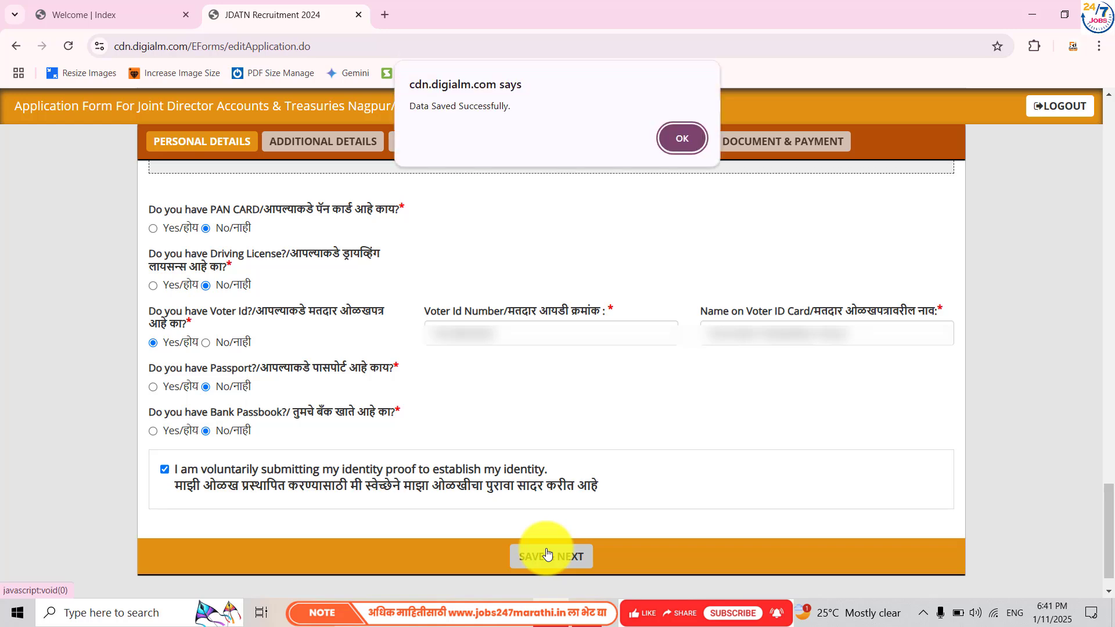
# - Dismiss the saved alert and answer No to project-affected, part-time employee and ex-serviceman questions
pyautogui.click(679, 135)
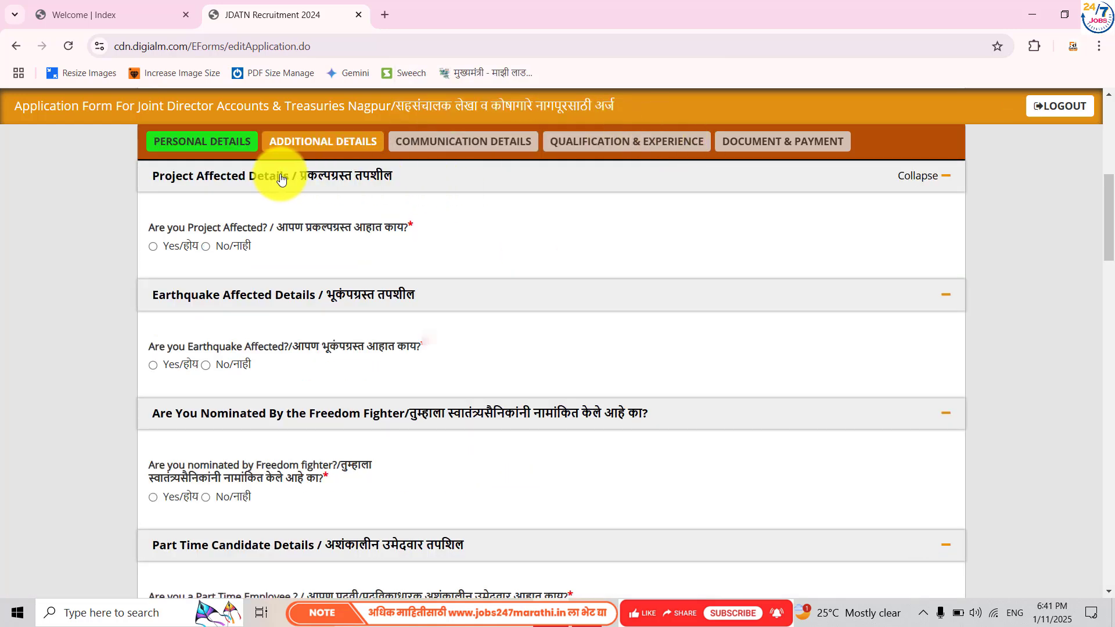
pyautogui.scroll(7, 480, 267)
pyautogui.scroll(-5, 480, 267)
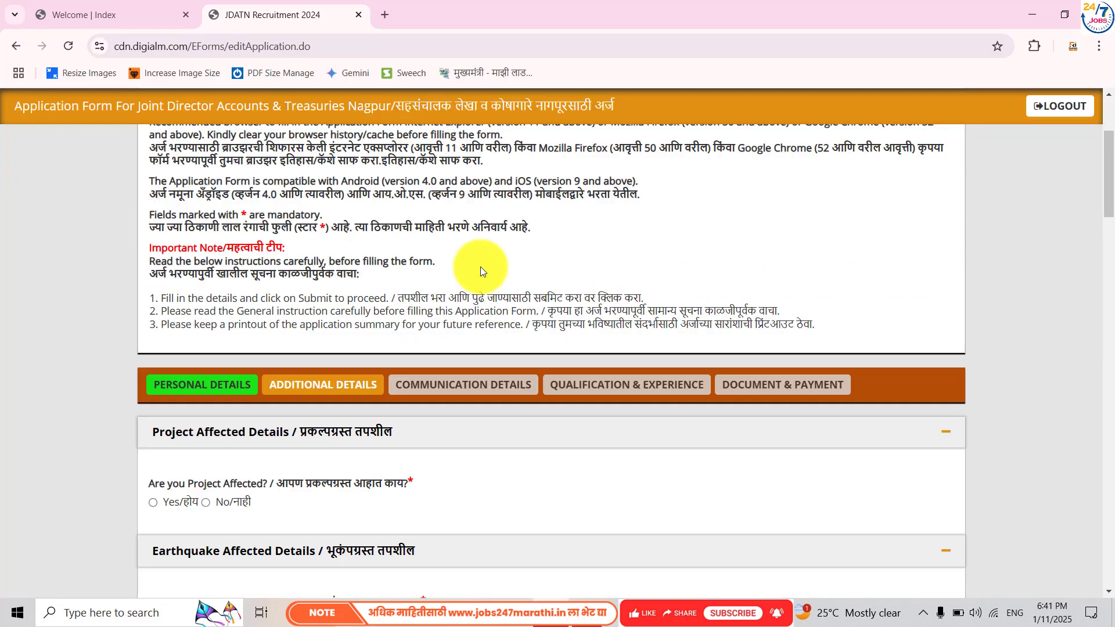
pyautogui.scroll(-2, 480, 270)
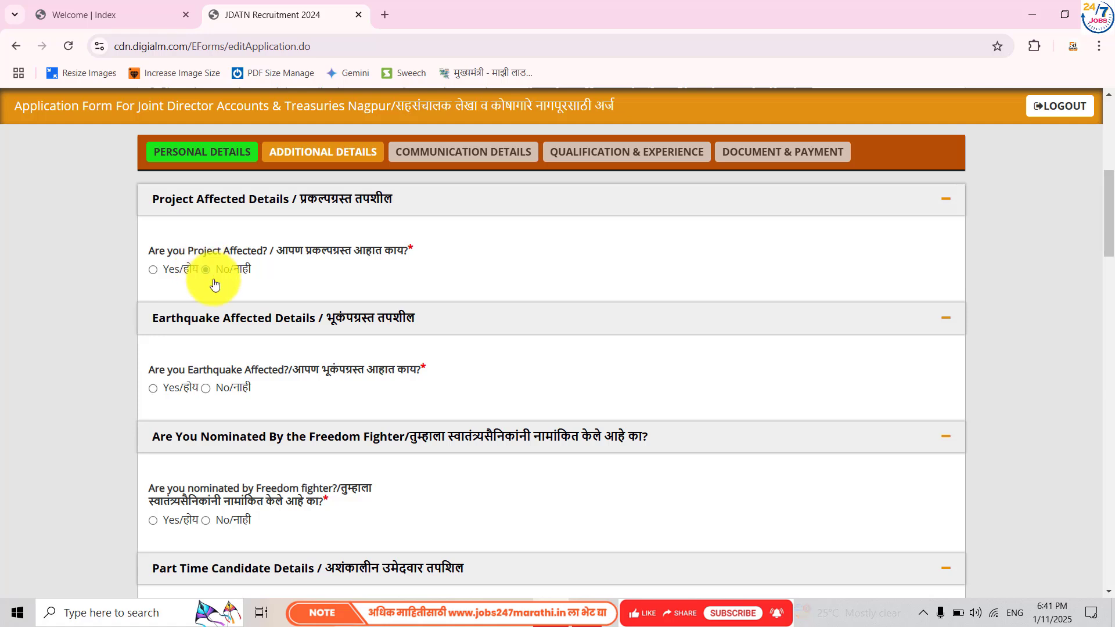
pyautogui.click(206, 268)
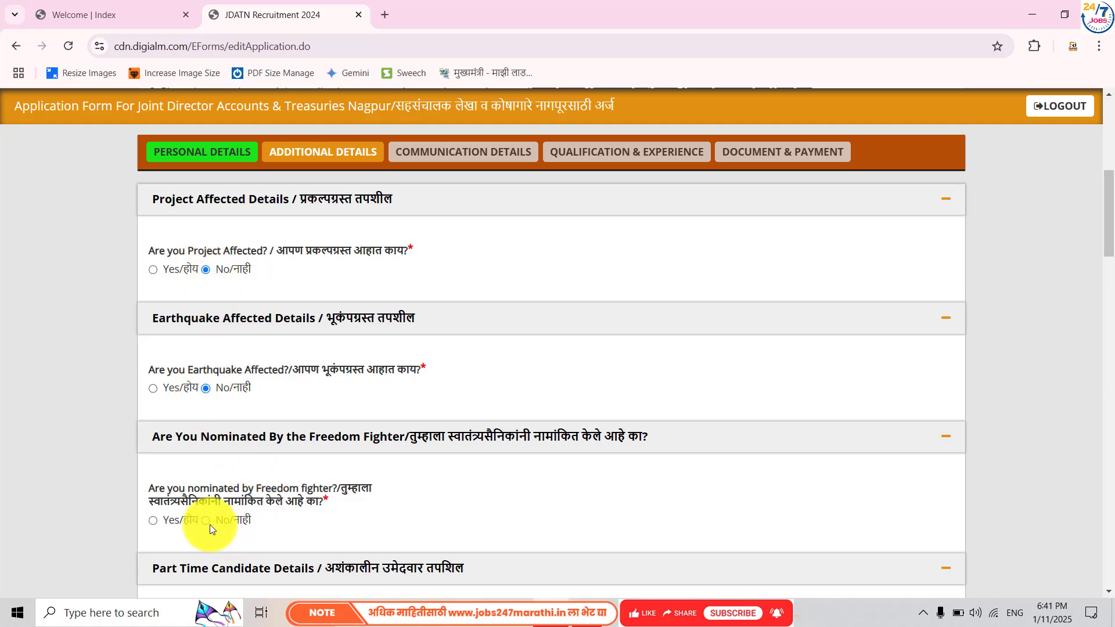
pyautogui.scroll(-2, 206, 520)
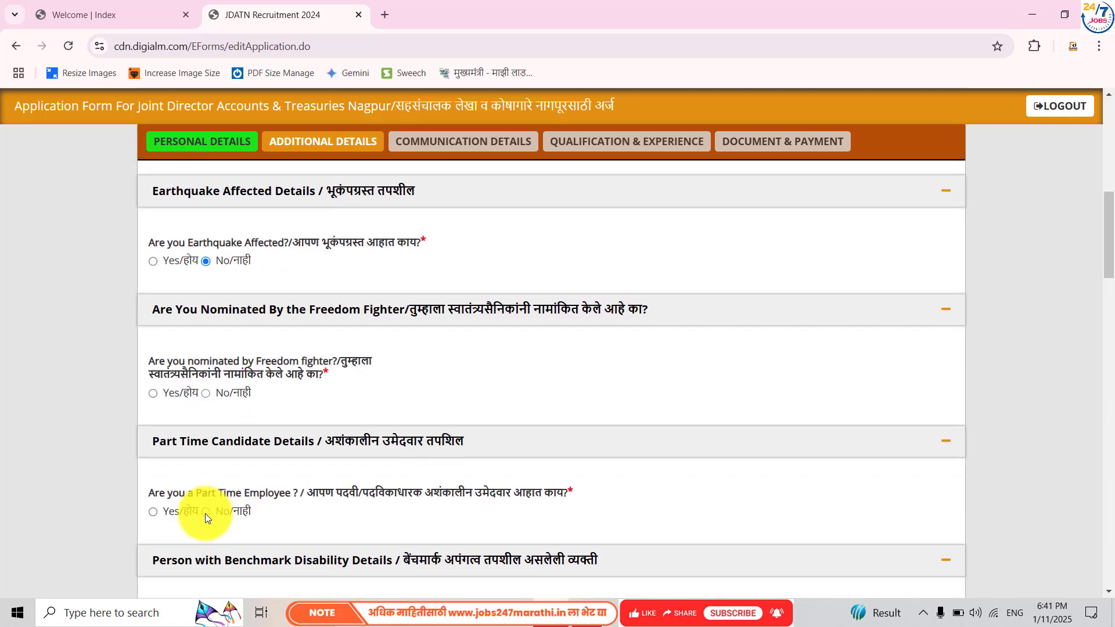
pyautogui.scroll(-2, 205, 513)
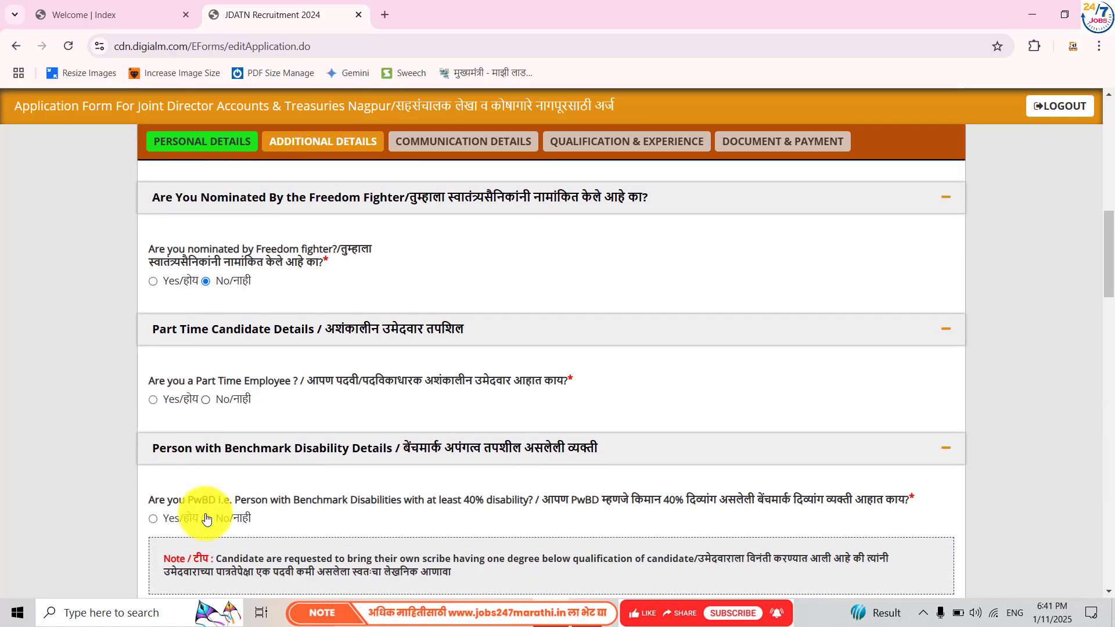
pyautogui.click(205, 400)
pyautogui.scroll(-3, 259, 429)
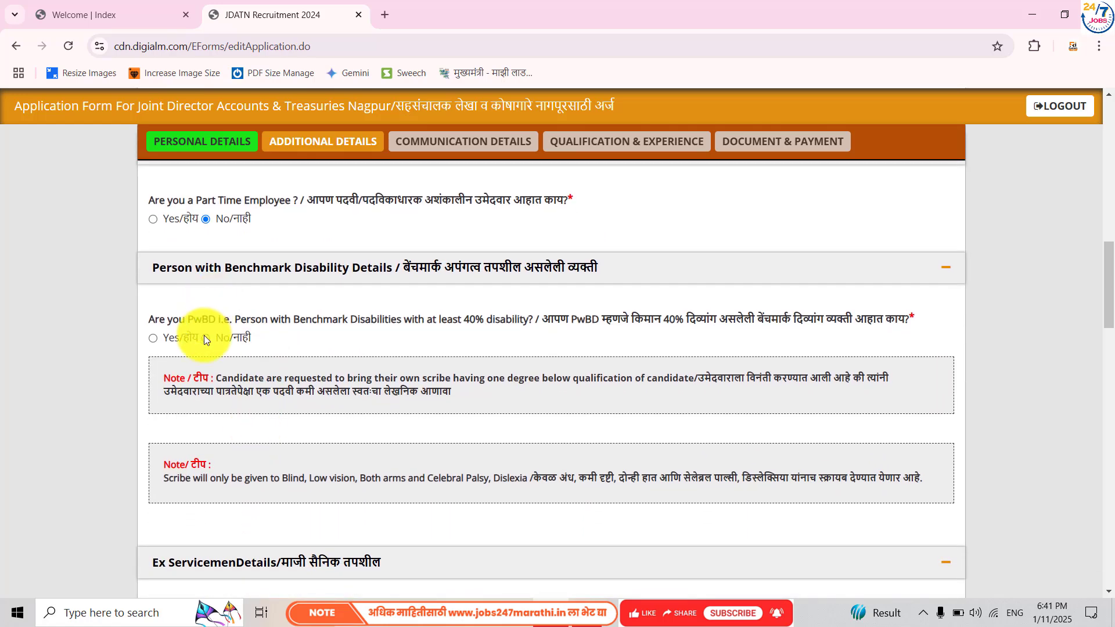
pyautogui.scroll(-5, 256, 373)
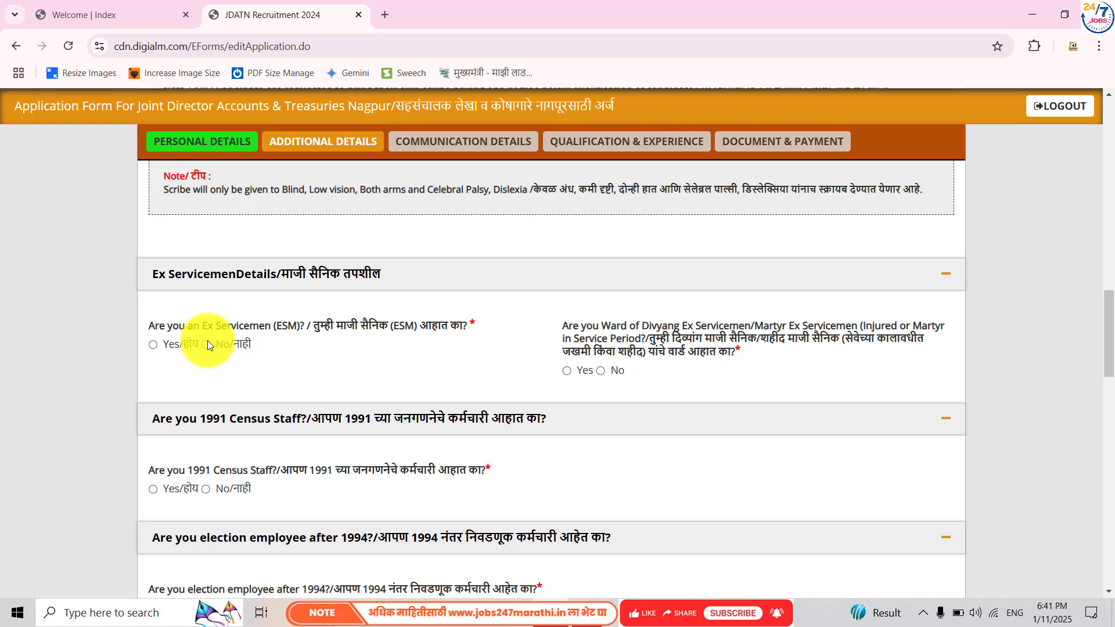
pyautogui.click(206, 344)
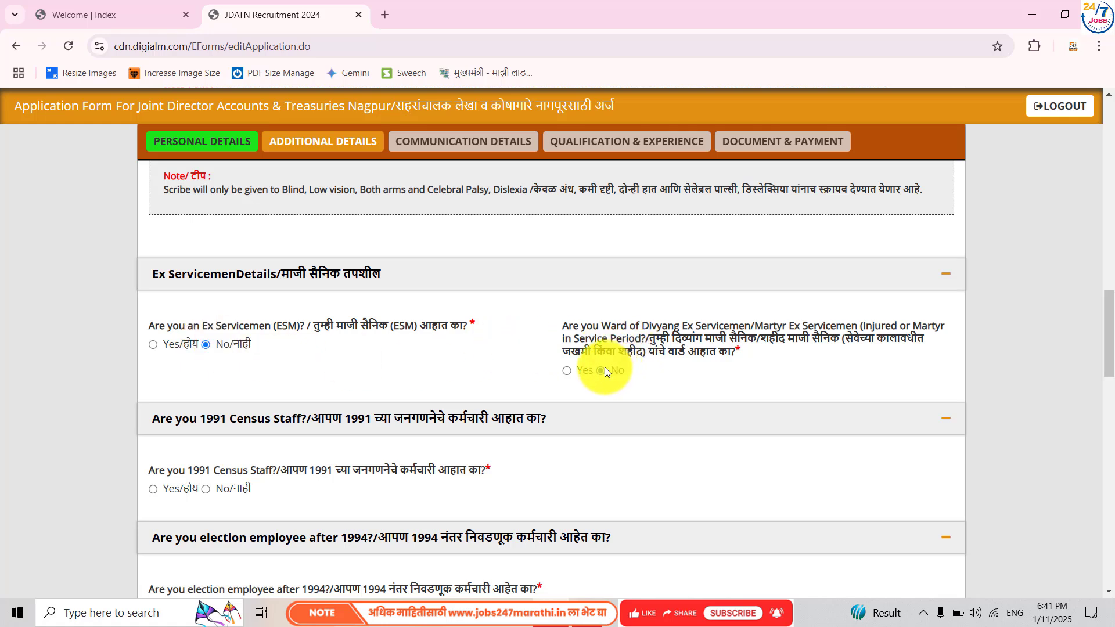
pyautogui.scroll(-2, 604, 366)
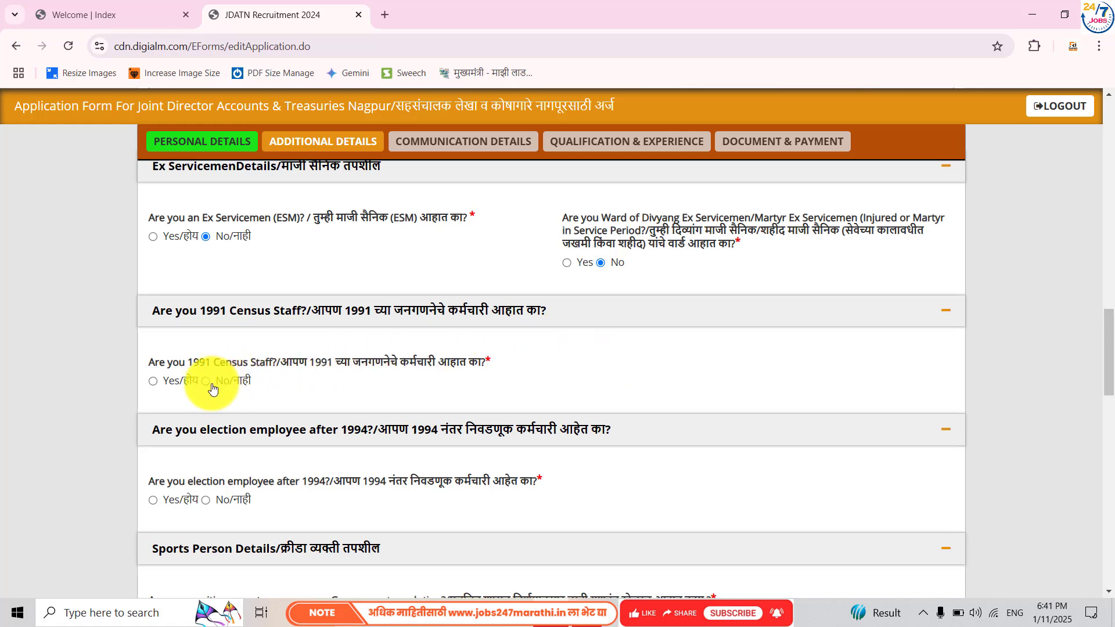
# - Answer No to 1991 Census staff, sports person, farmer-suicide, government employee and orphan questions
pyautogui.click(212, 502)
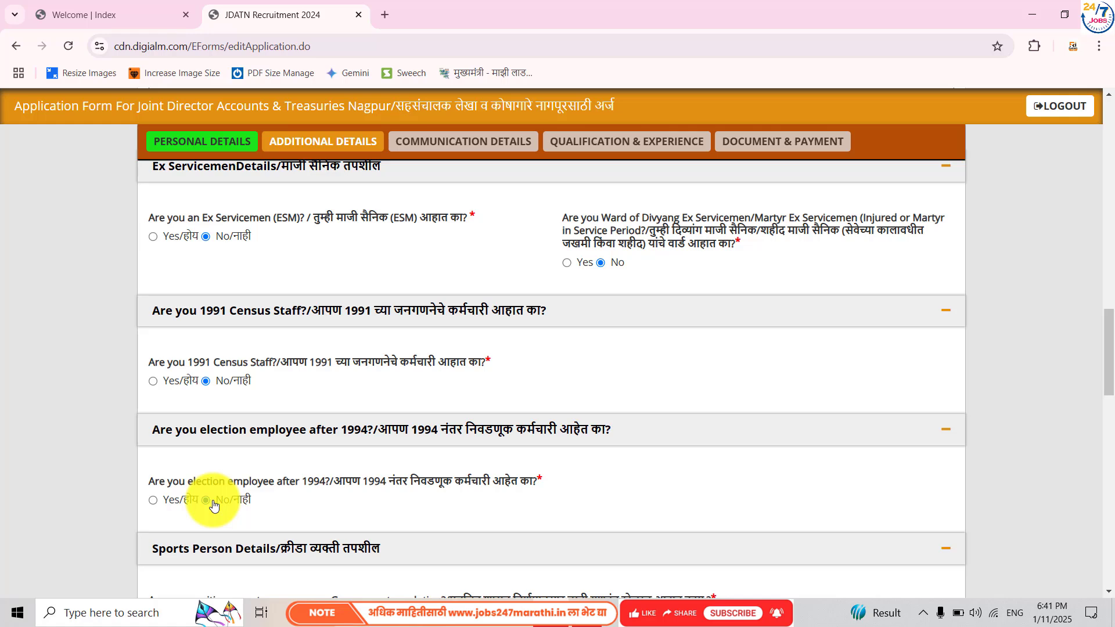
pyautogui.scroll(-2, 214, 505)
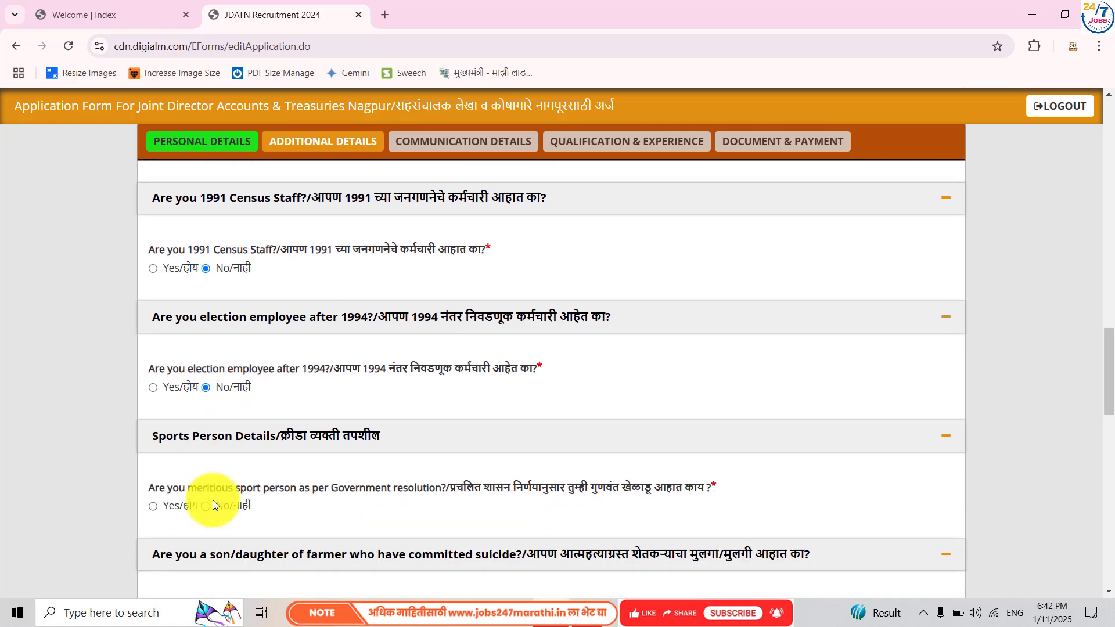
pyautogui.scroll(-1, 213, 497)
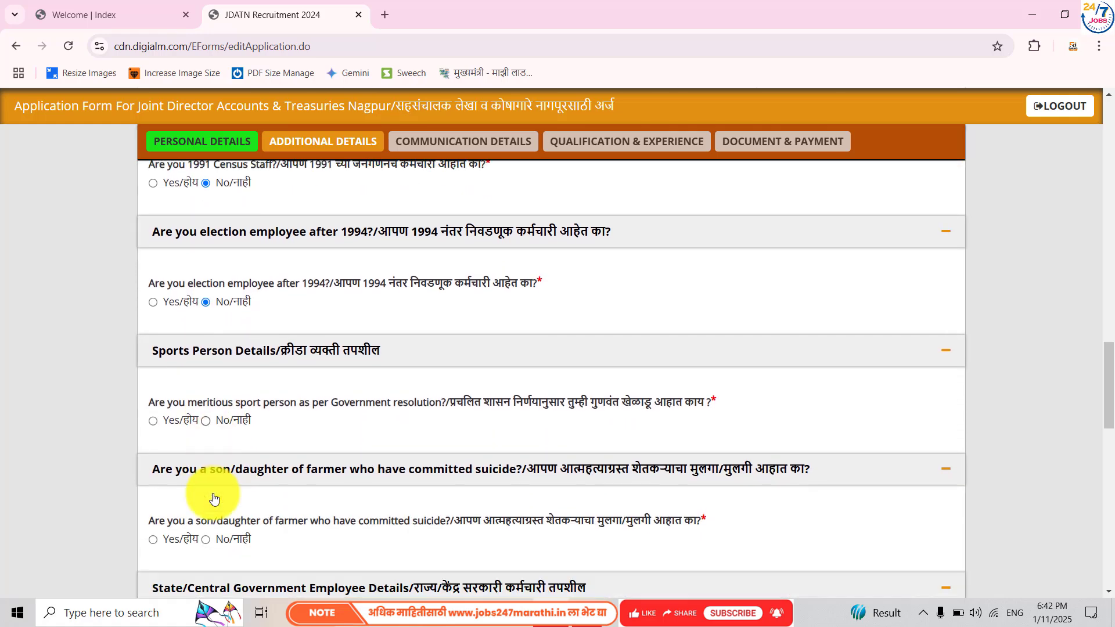
pyautogui.click(206, 420)
pyautogui.scroll(-2, 208, 423)
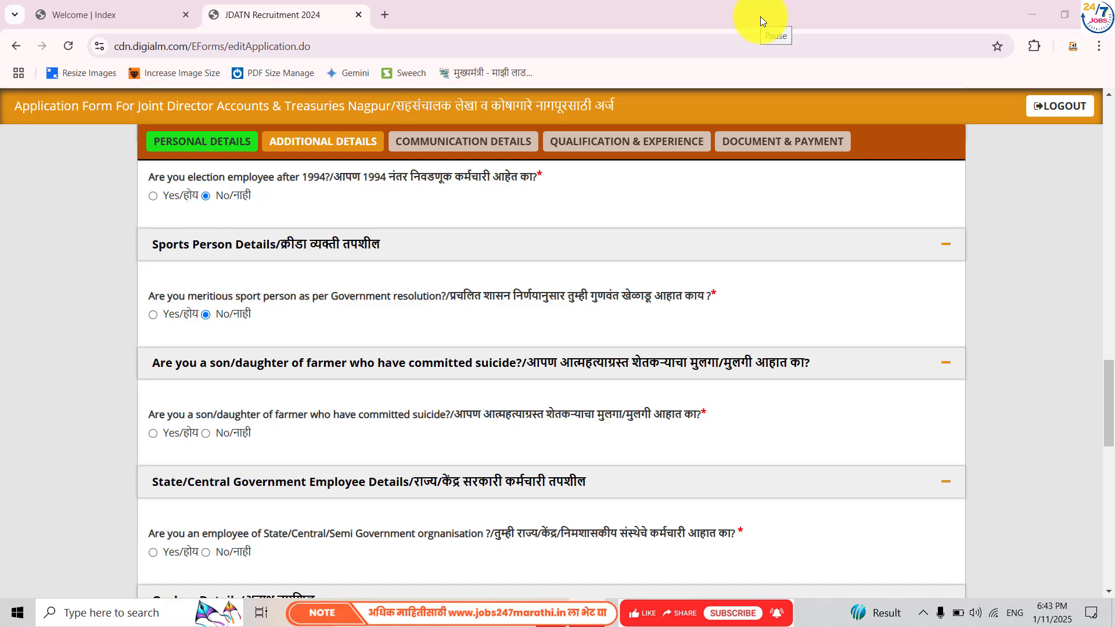
pyautogui.click(206, 433)
pyautogui.scroll(-2, 231, 536)
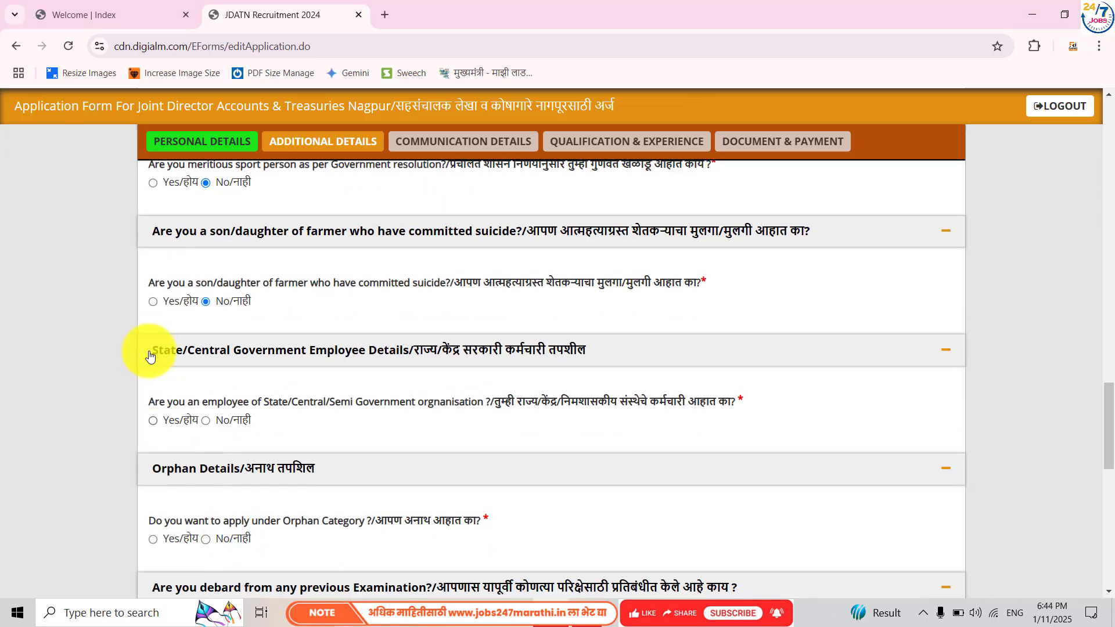
pyautogui.click(206, 420)
pyautogui.scroll(-2, 254, 445)
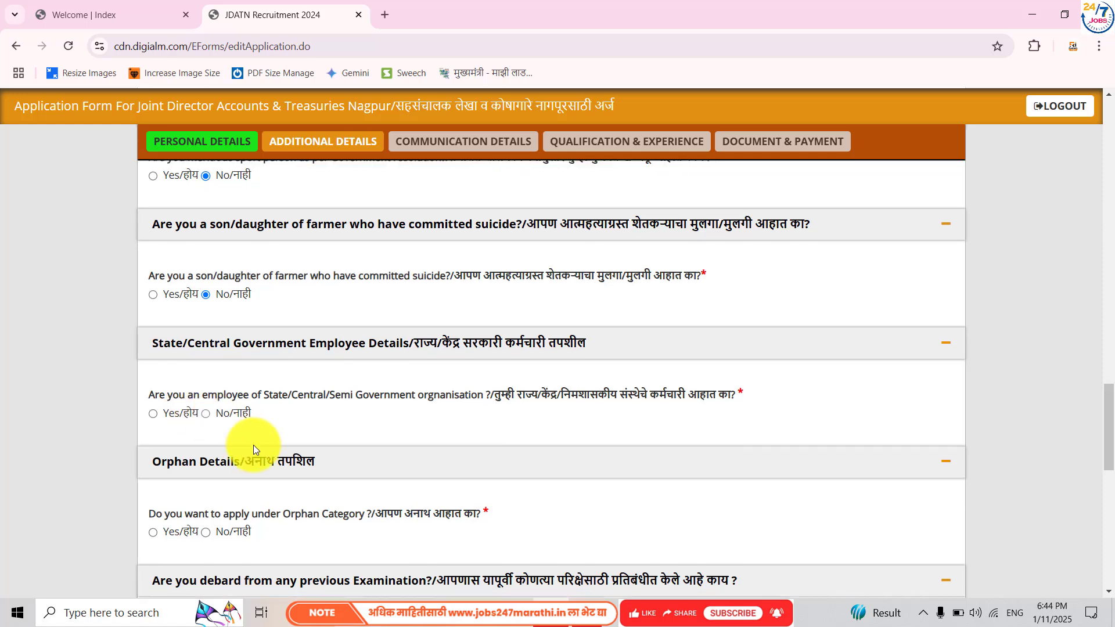
pyautogui.click(205, 403)
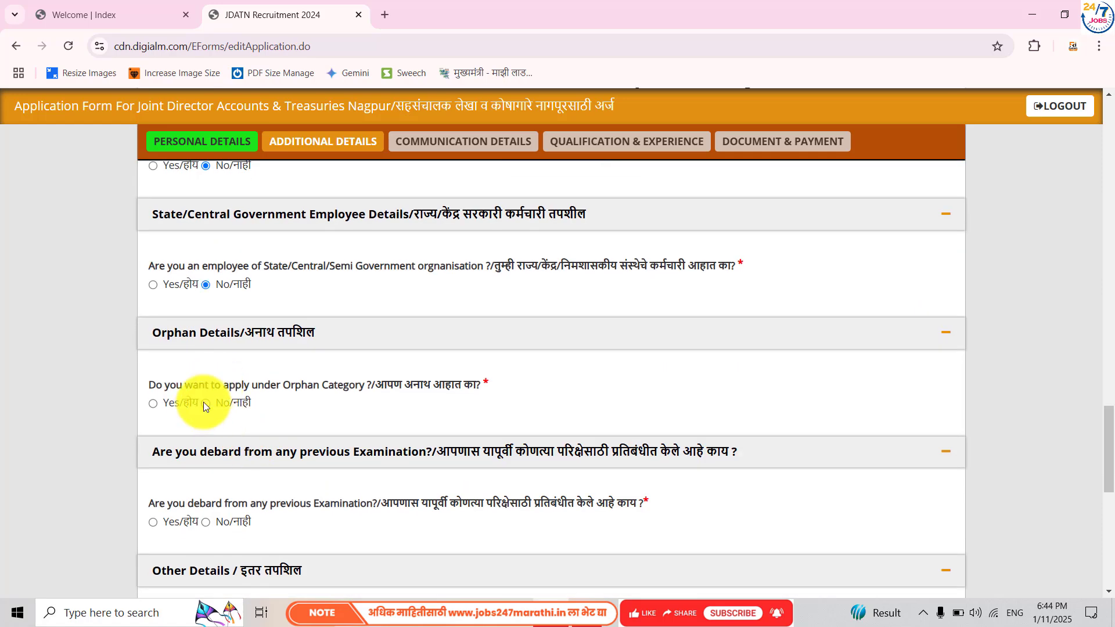
pyautogui.scroll(-2, 209, 465)
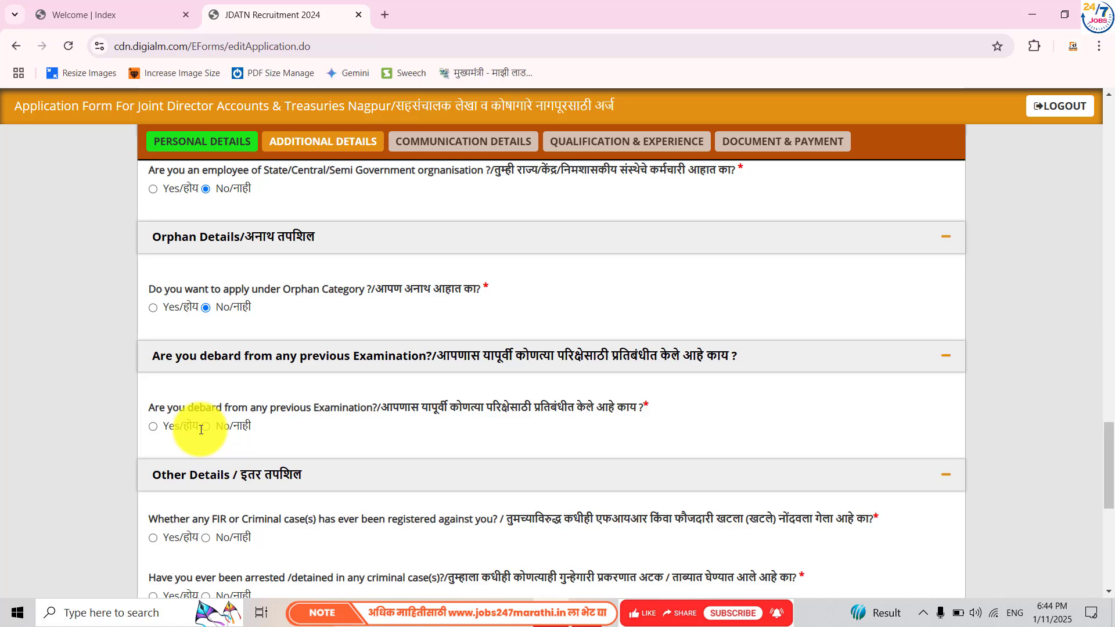
pyautogui.scroll(-2, 221, 467)
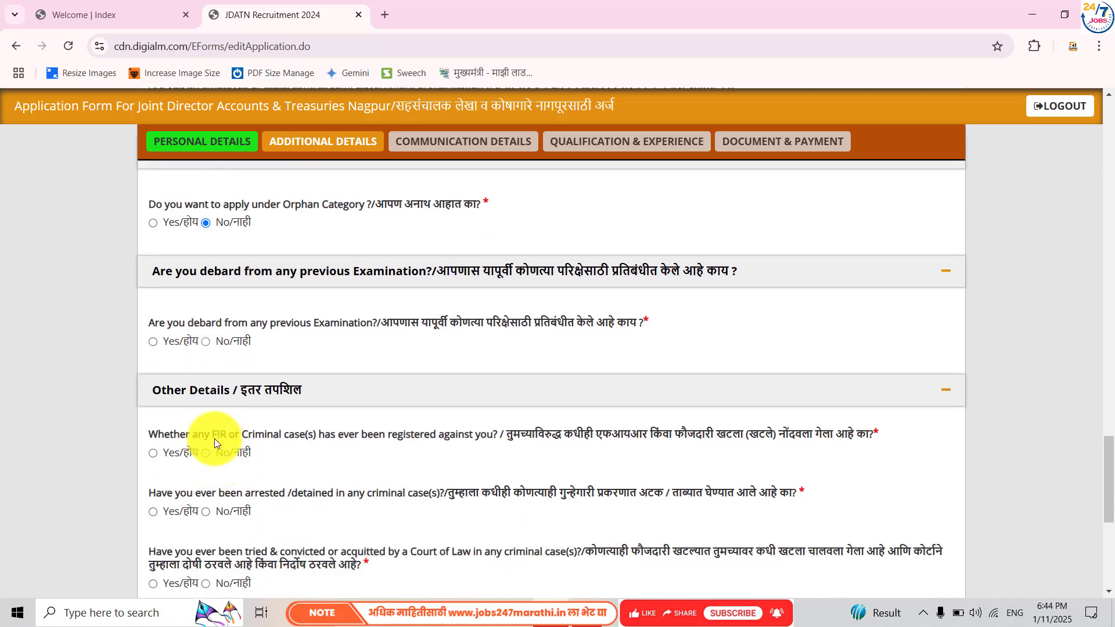
# - Answer No to debarment, FIR, arrest, conviction, bond, UMC, criminal proceedings and enquiry questions, then save
pyautogui.click(205, 342)
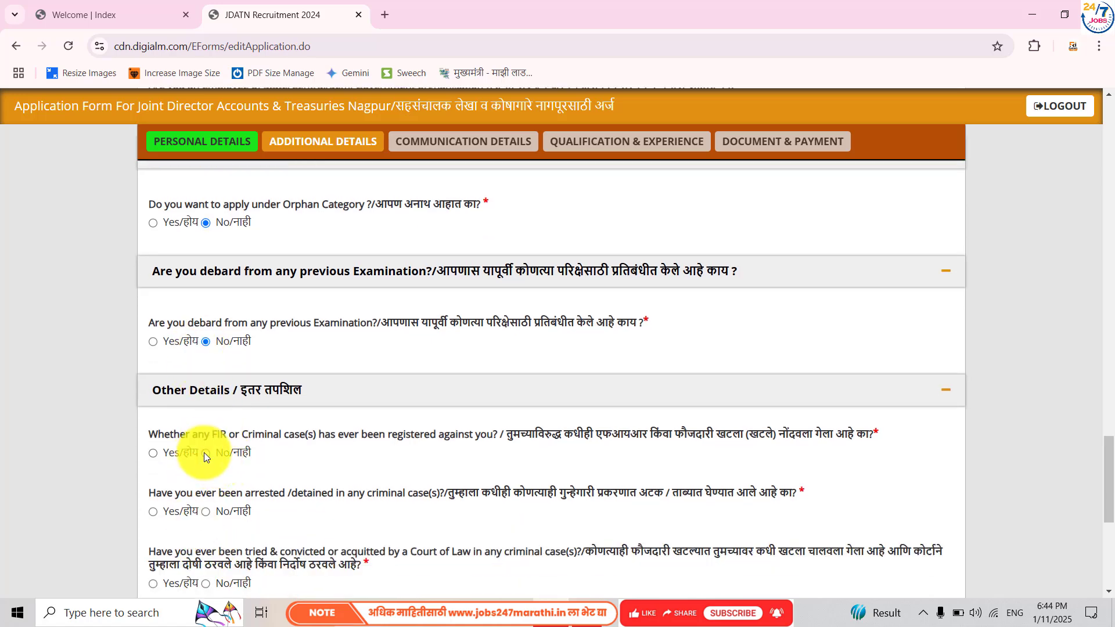
pyautogui.scroll(-2, 204, 451)
pyautogui.click(206, 326)
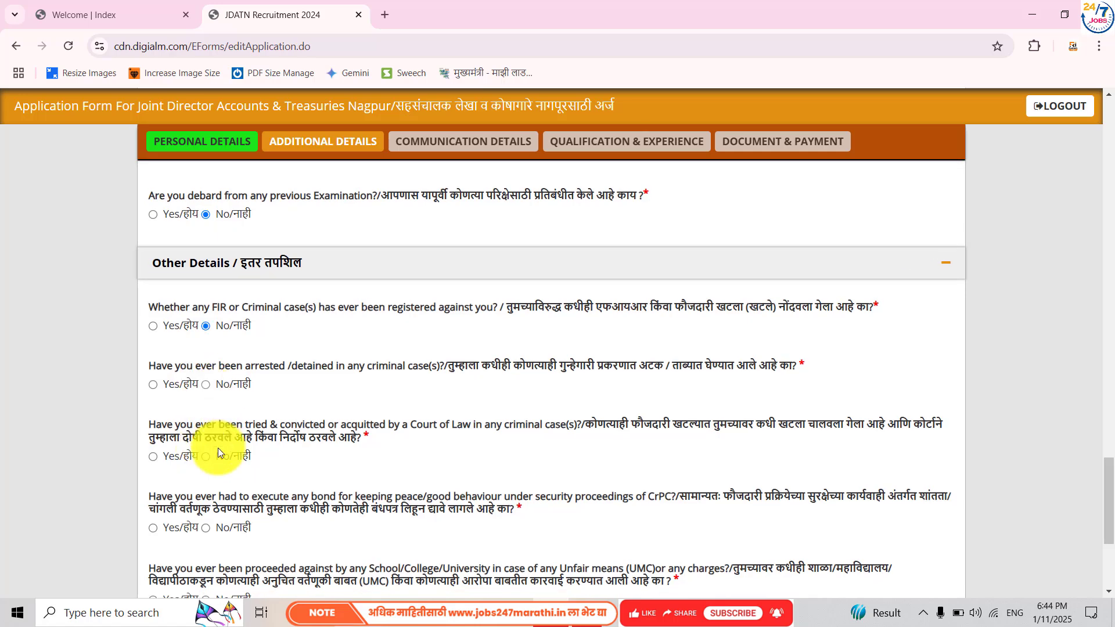
pyautogui.scroll(-1, 217, 448)
pyautogui.click(206, 341)
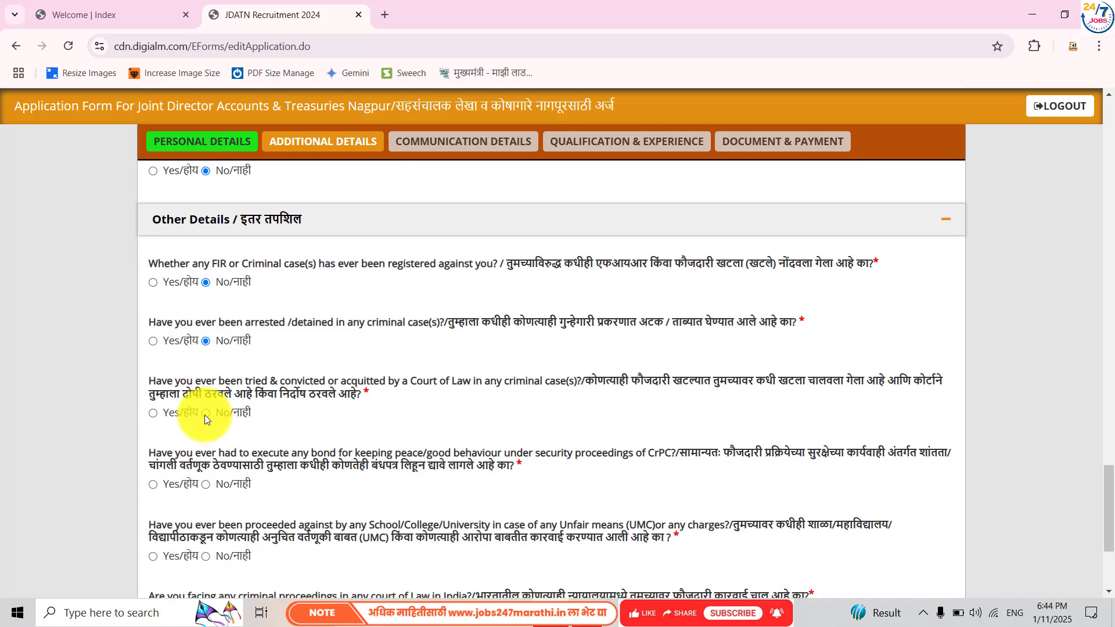
pyautogui.click(205, 413)
pyautogui.scroll(-2, 222, 468)
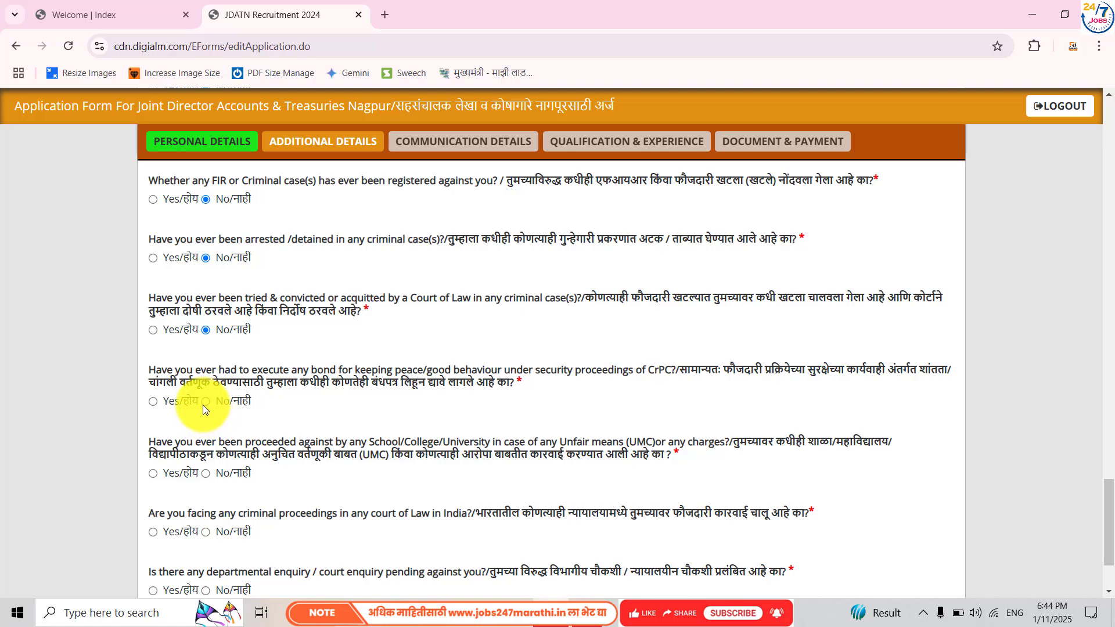
pyautogui.click(204, 402)
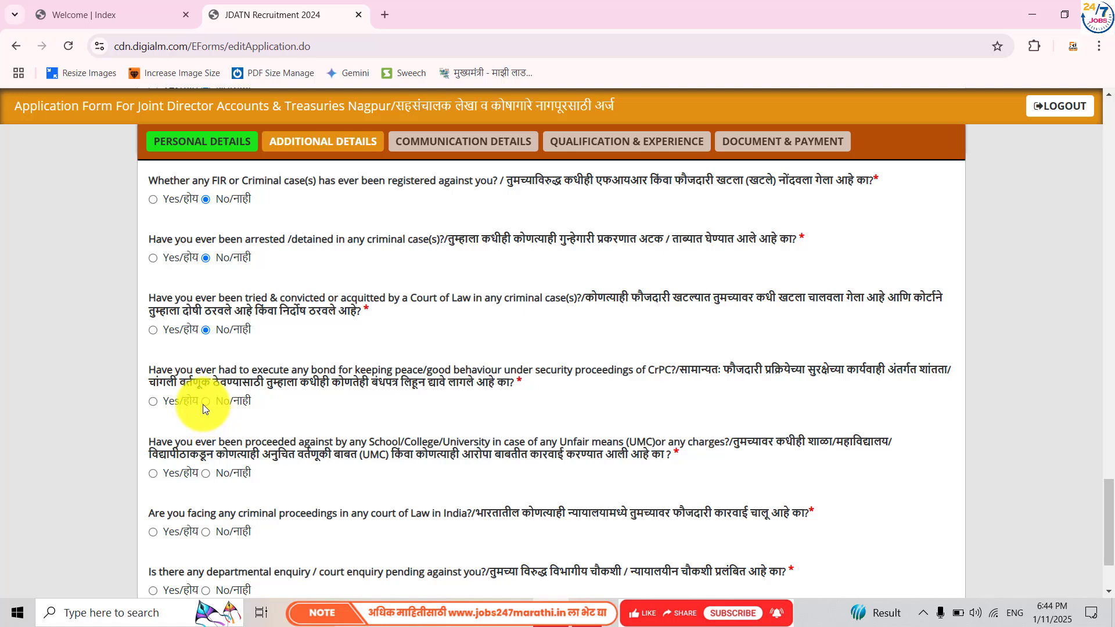
pyautogui.click(206, 474)
pyautogui.scroll(-3, 206, 475)
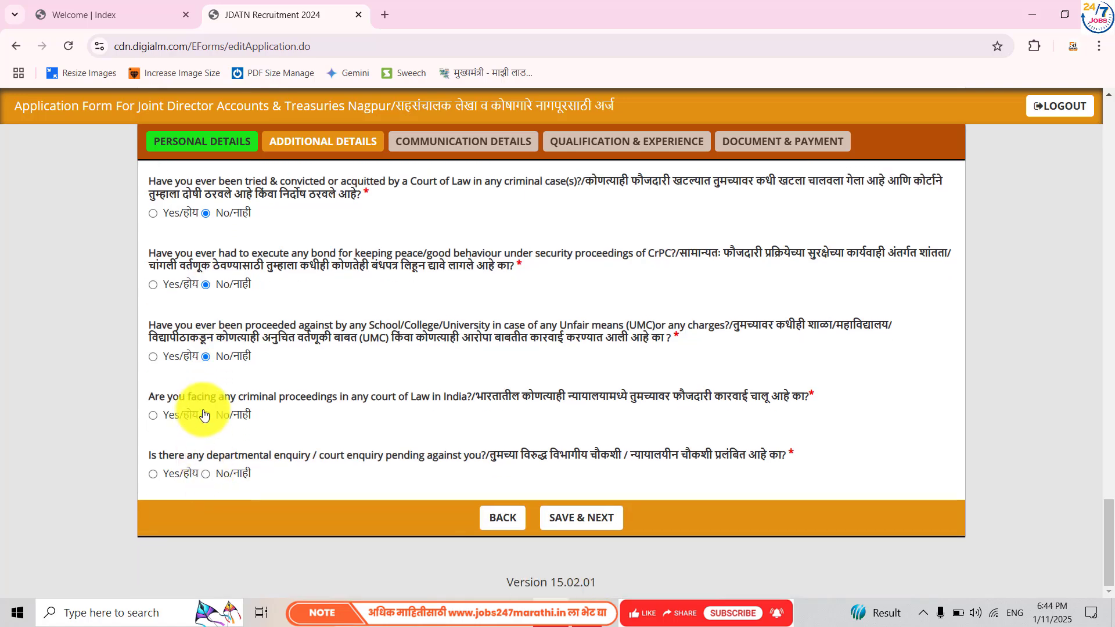
pyautogui.click(205, 415)
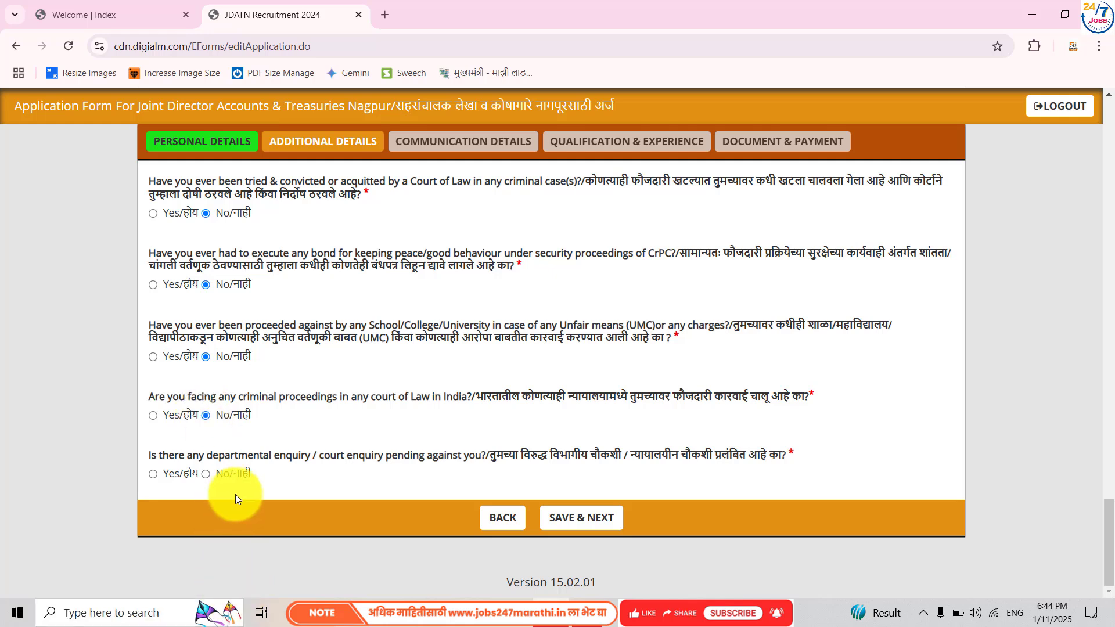
pyautogui.click(207, 472)
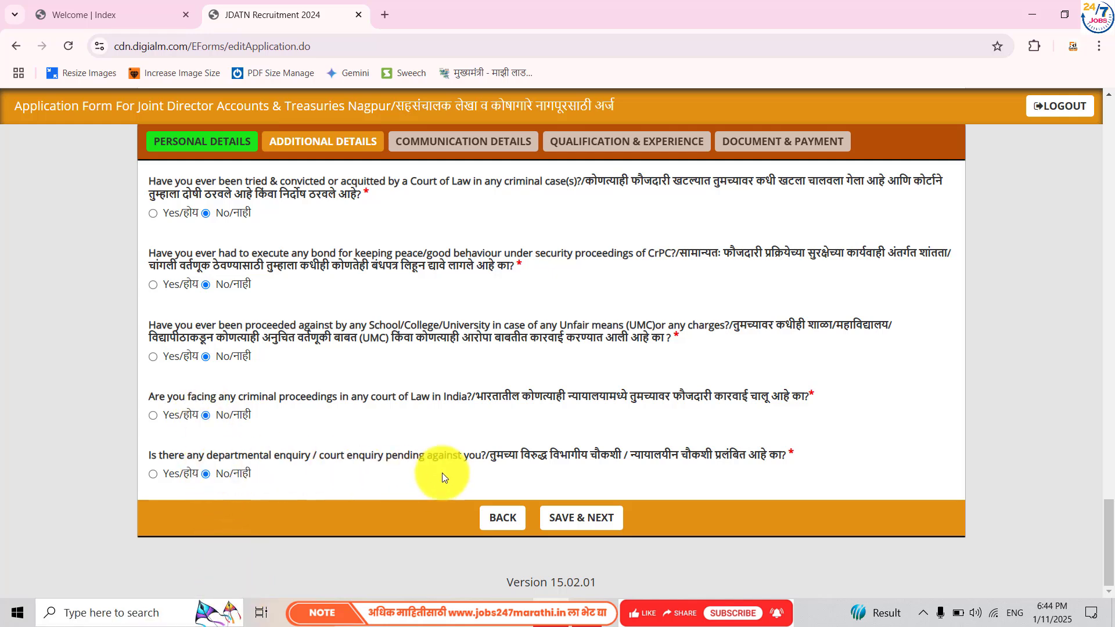
pyautogui.click(568, 524)
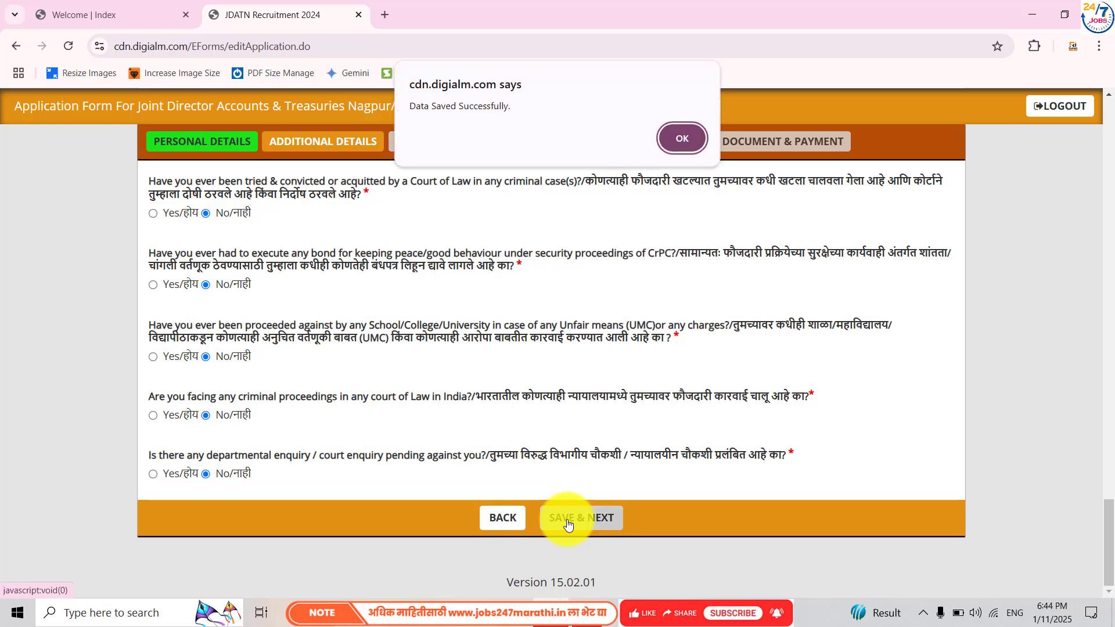
# - Dismiss the saved alert and enter the street and colony as correspondence address lines 1 and 2
pyautogui.click(683, 138)
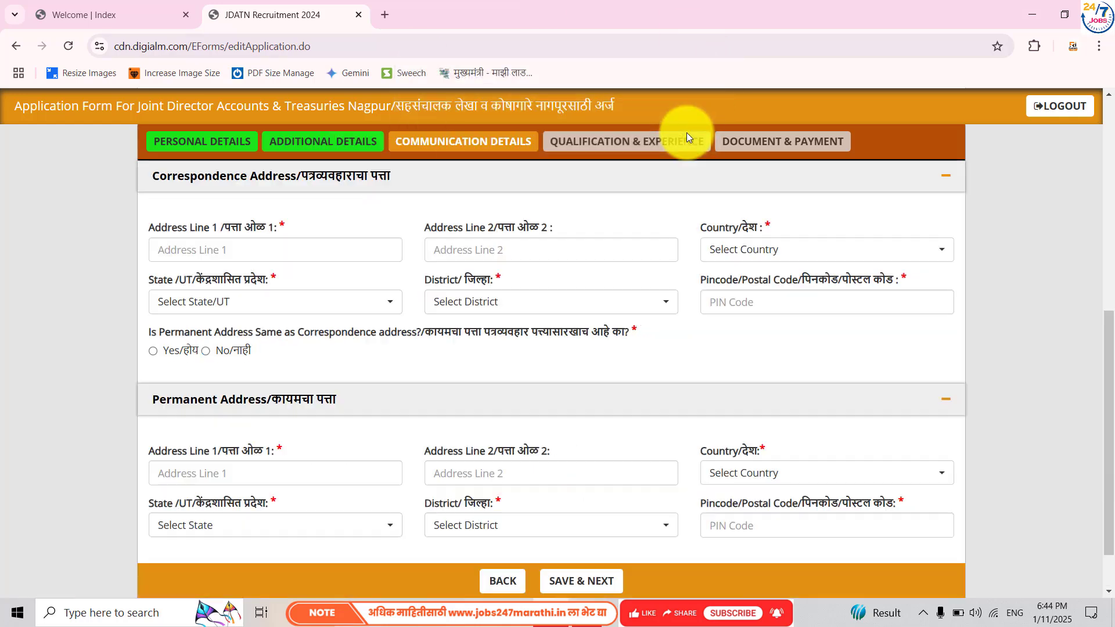
pyautogui.click(262, 239)
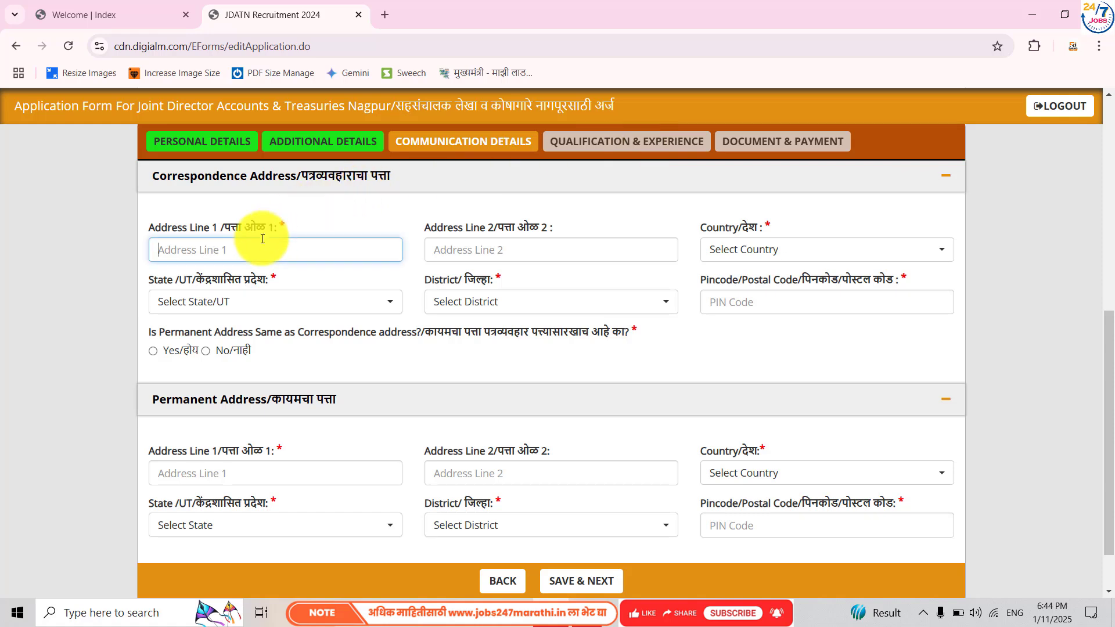
pyautogui.write('A')
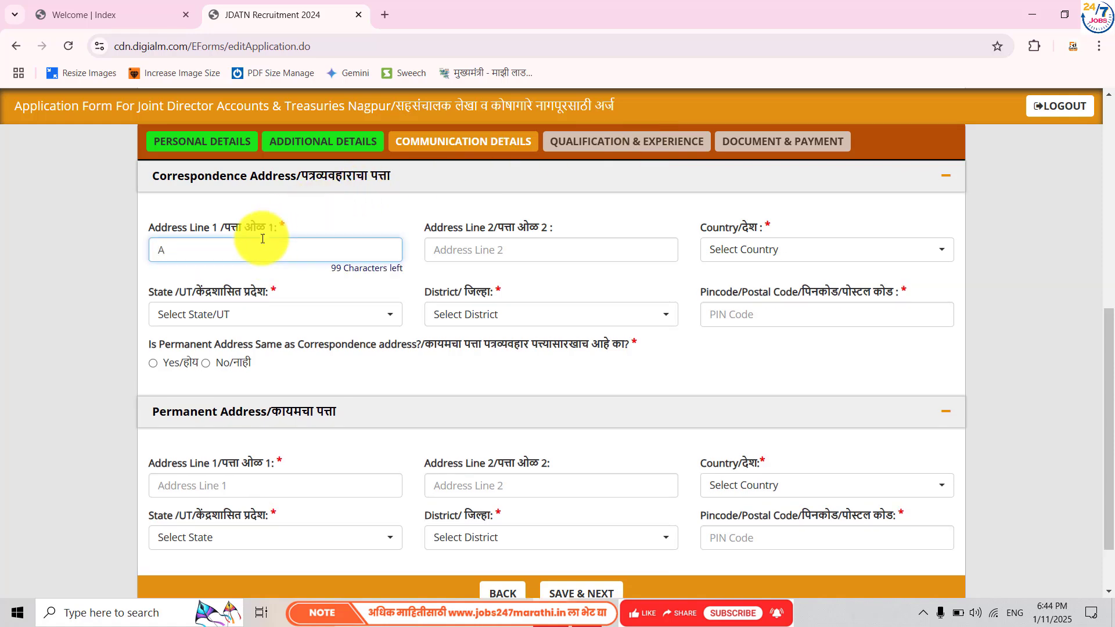
pyautogui.write('mravt')
pyautogui.press('BackSpace')
pyautogui.press('BackSpace')
pyautogui.press('BackSpace')
pyautogui.press('BackSpace')
pyautogui.press('BackSpace')
pyautogui.write('vmv ')
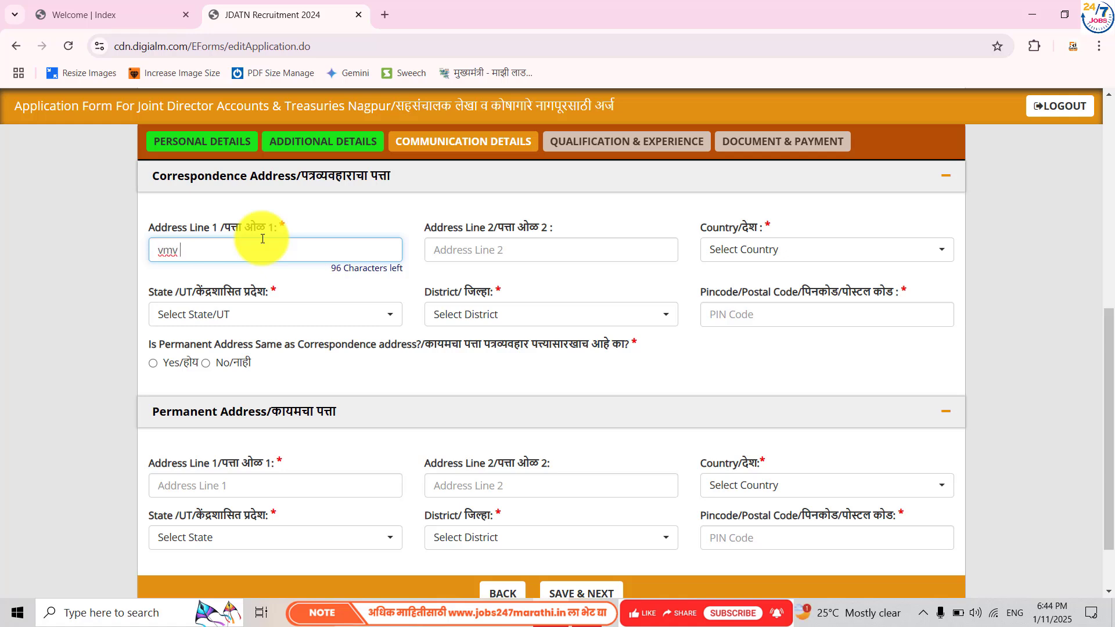
pyautogui.write('road')
pyautogui.click(483, 248)
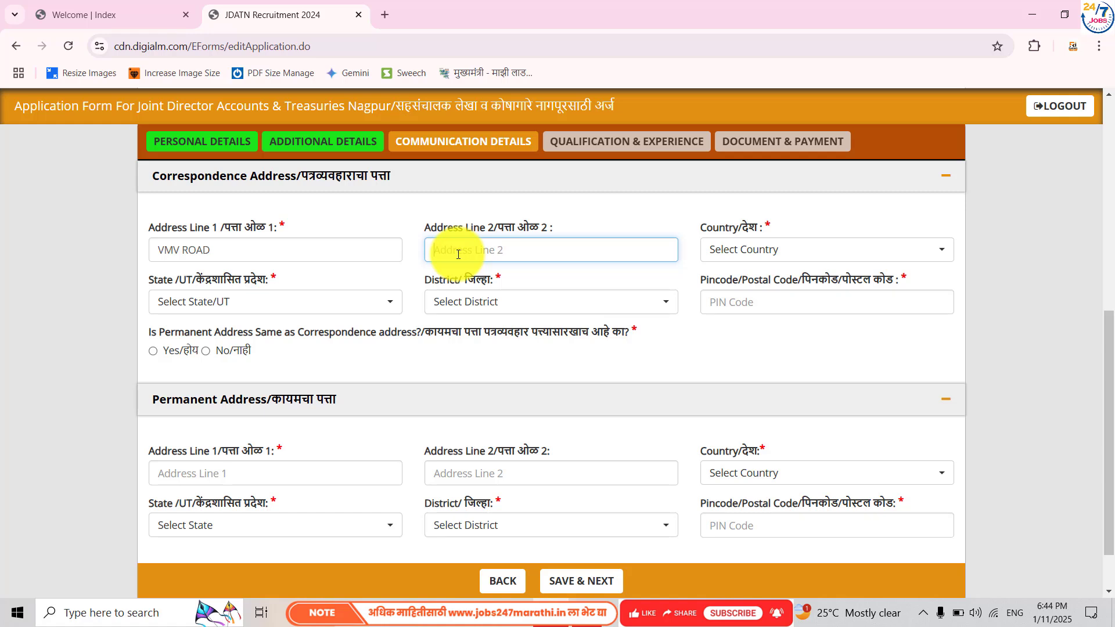
pyautogui.write('mahen')
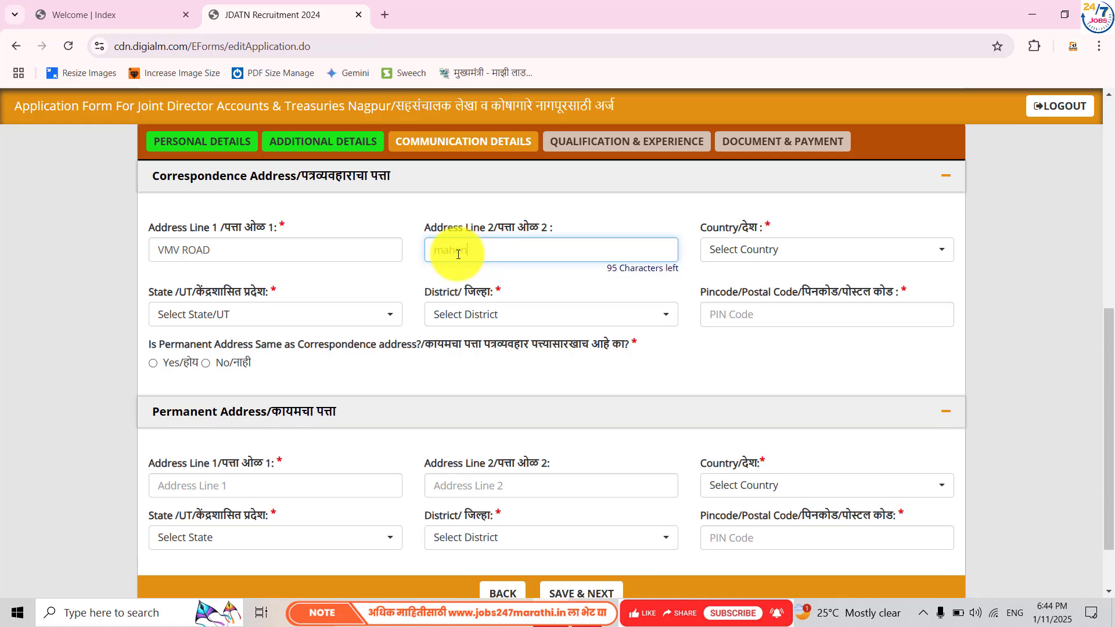
pyautogui.write('dra colony')
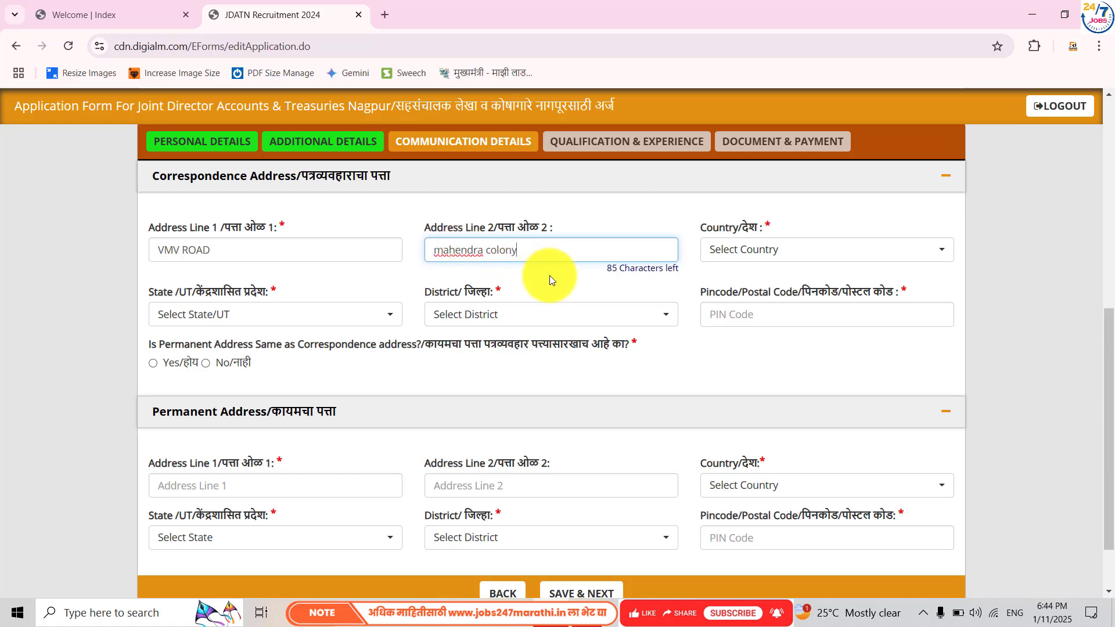
pyautogui.click(550, 275)
# - Choose India, Maharashtra and Amravati as the correspondence country, state and district
pyautogui.click(731, 246)
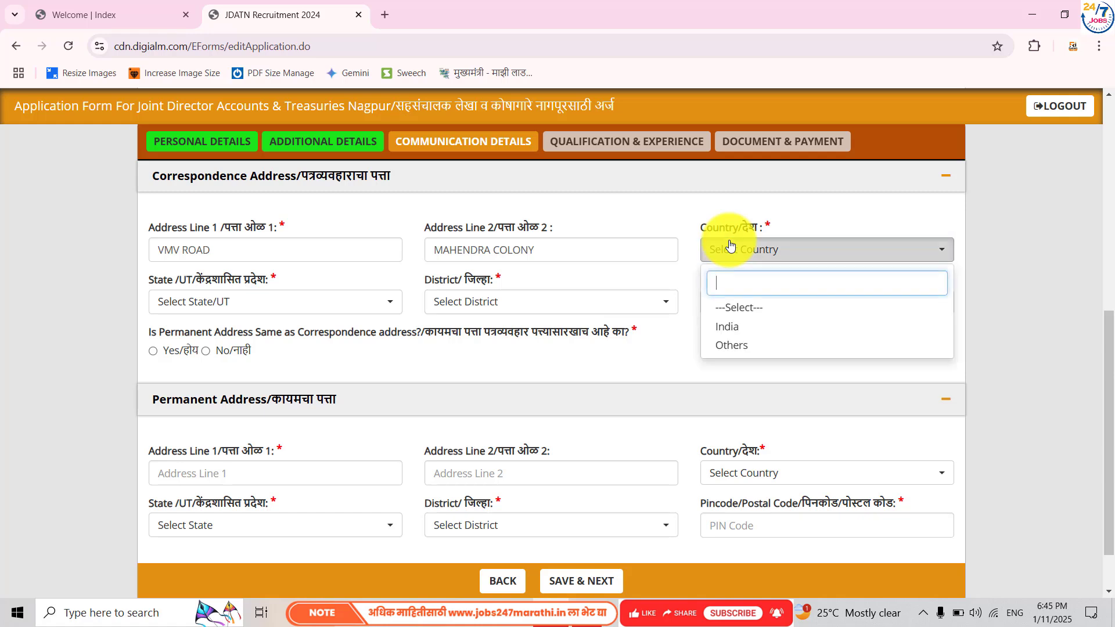
pyautogui.click(352, 306)
pyautogui.click(369, 303)
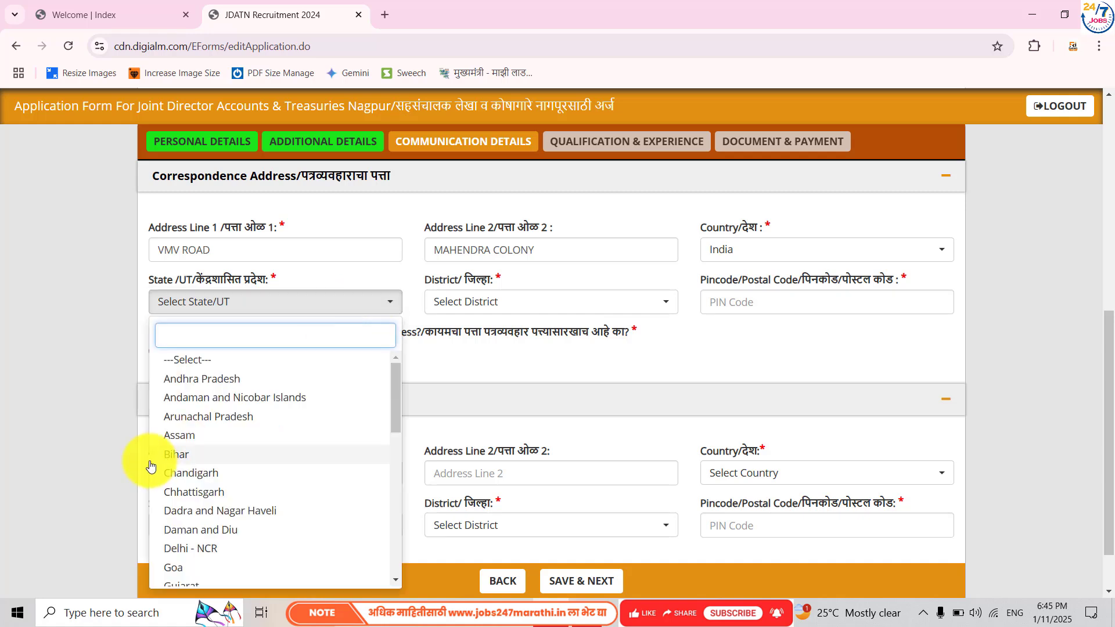
pyautogui.scroll(-5, 212, 485)
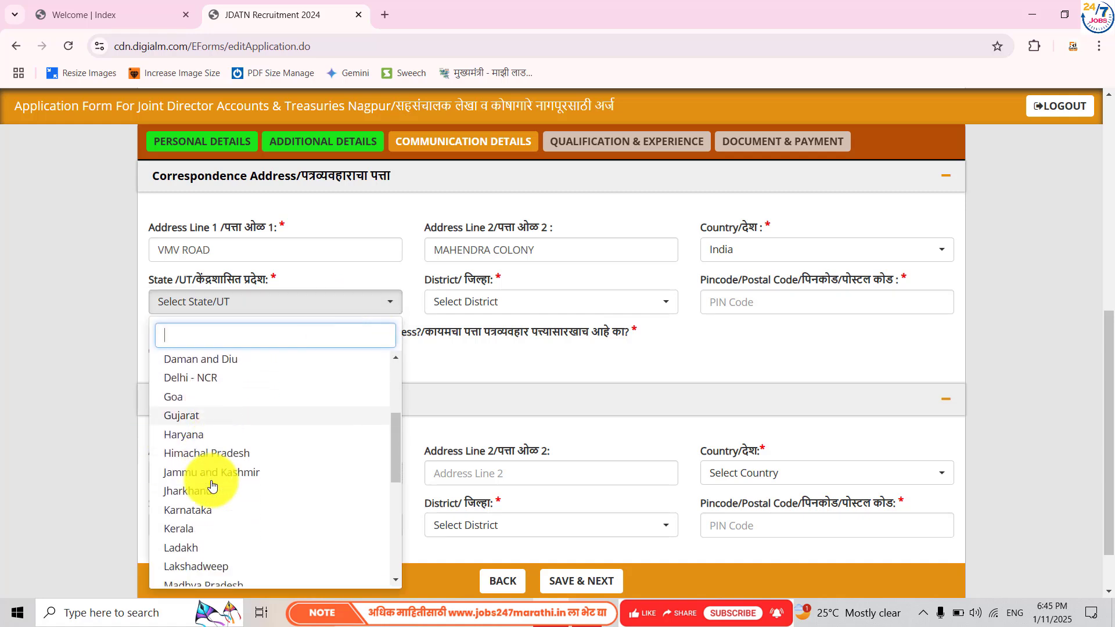
pyautogui.scroll(-1, 195, 469)
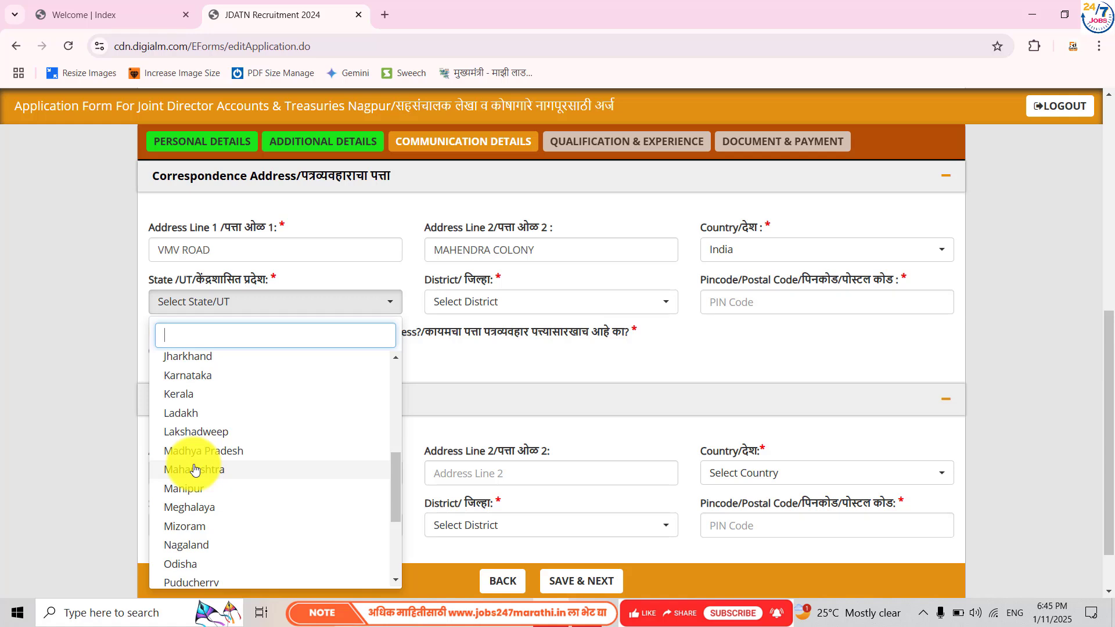
pyautogui.click(195, 469)
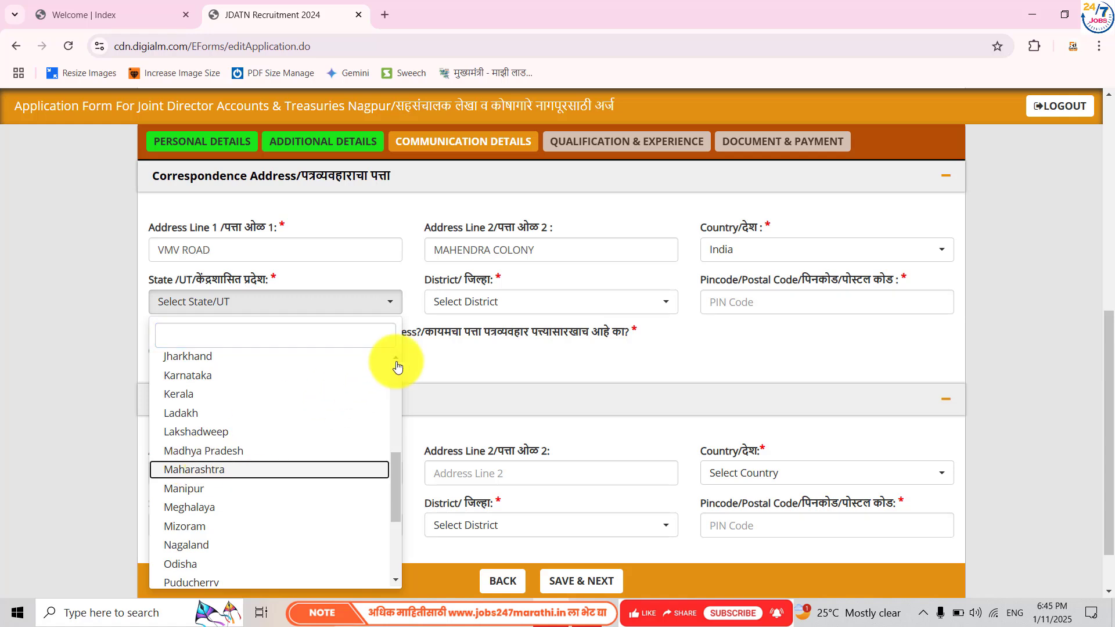
pyautogui.click(456, 303)
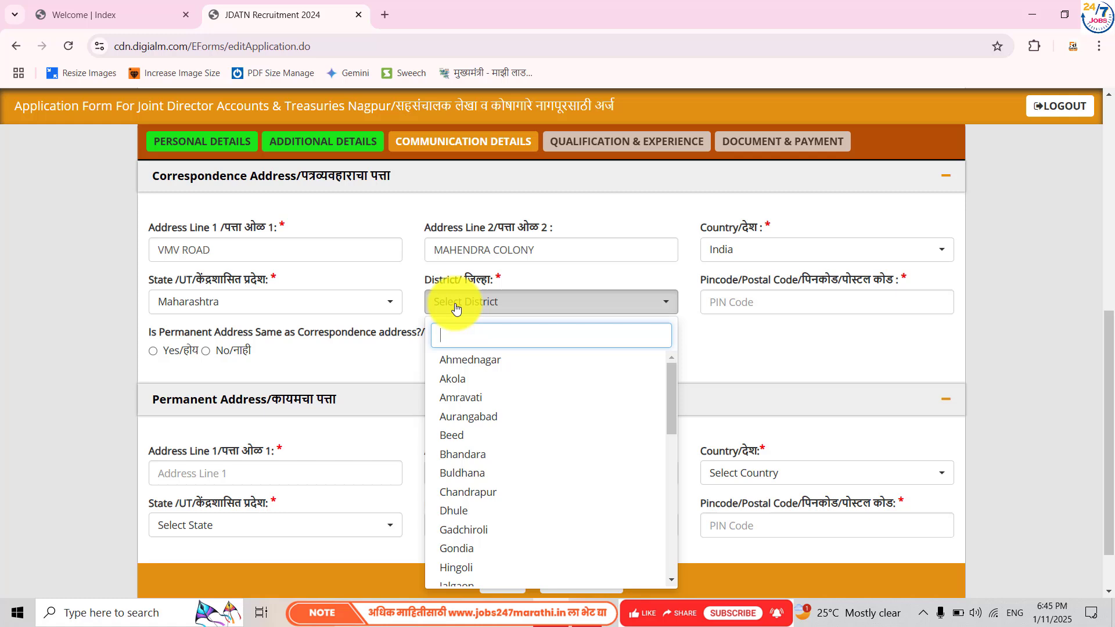
pyautogui.click(454, 406)
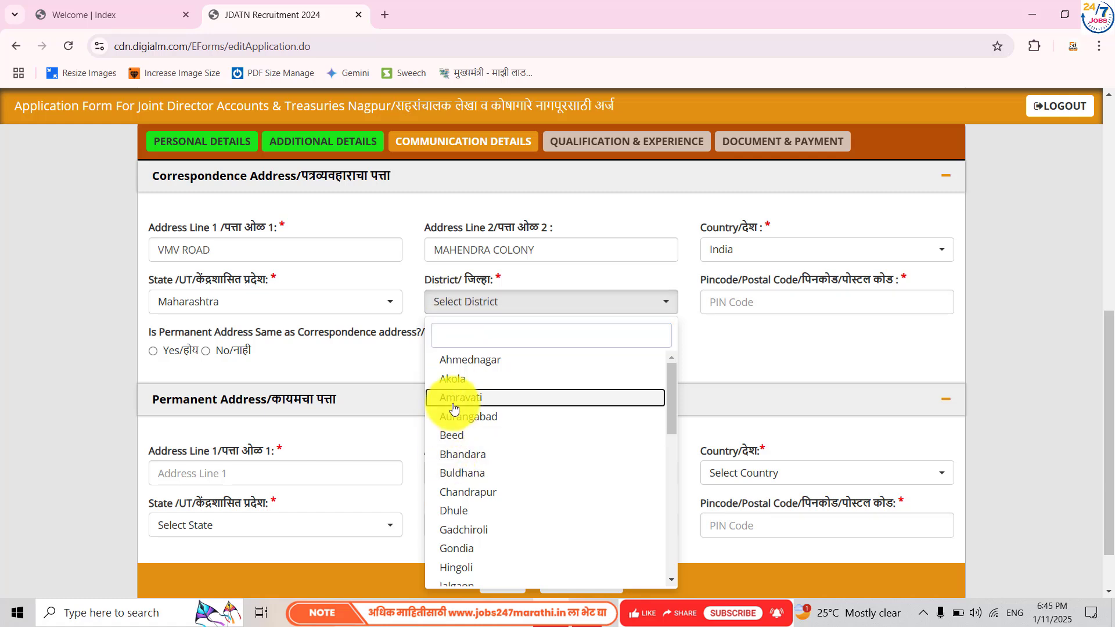
# - Enter the correspondence PIN code, mark the permanent address as the same, and save communication details
pyautogui.click(735, 309)
pyautogui.write('444')
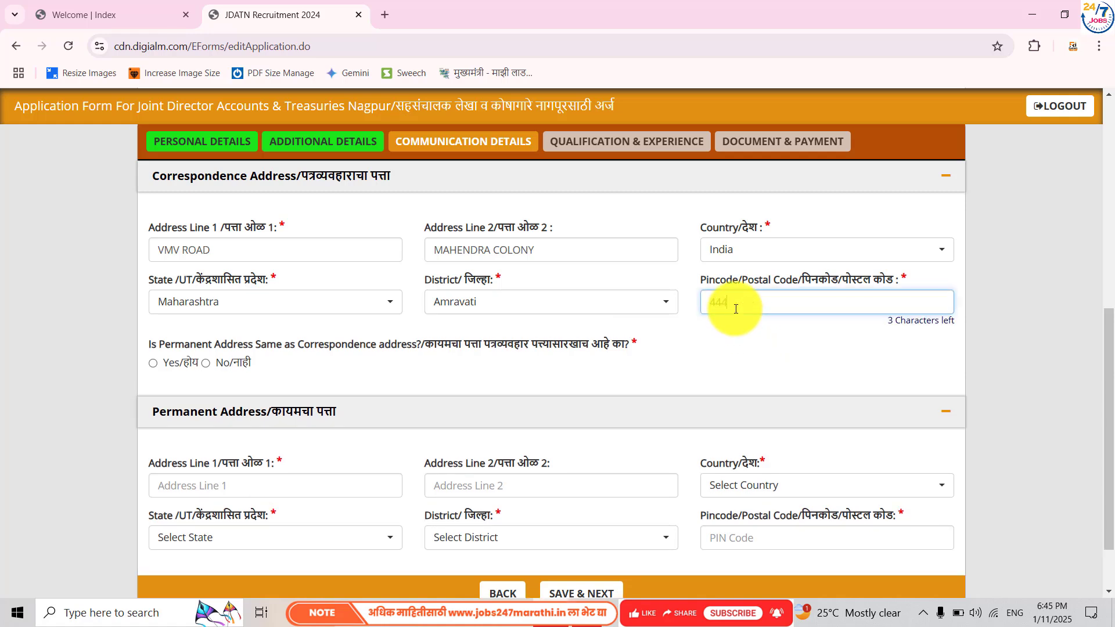
pyautogui.write('802')
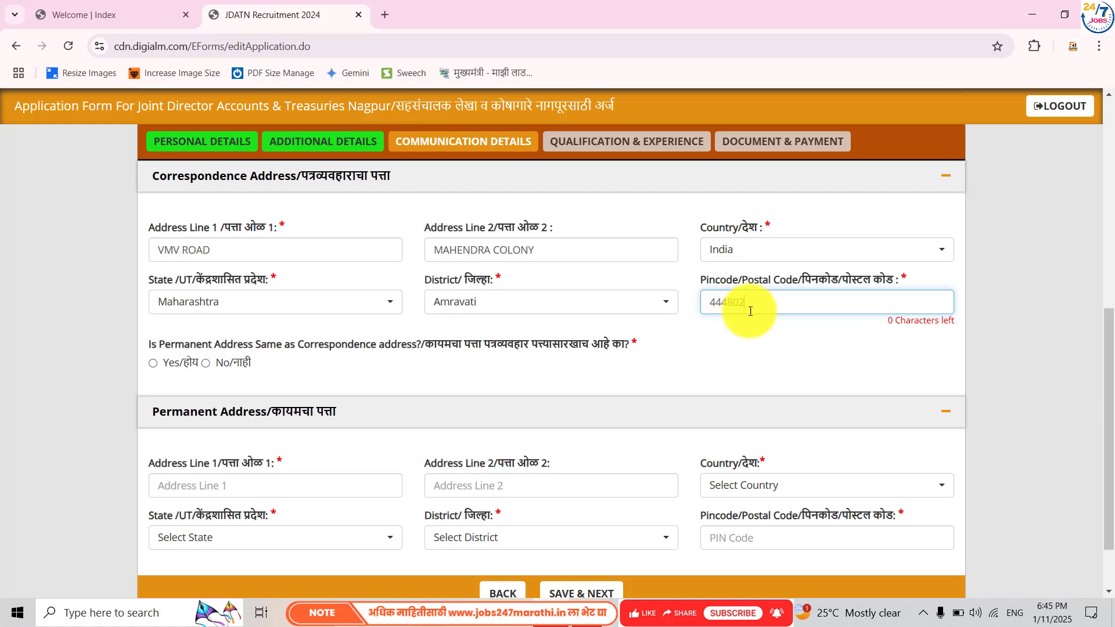
pyautogui.press('BackSpace')
pyautogui.press('BackSpace')
pyautogui.press('BackSpace')
pyautogui.write('604')
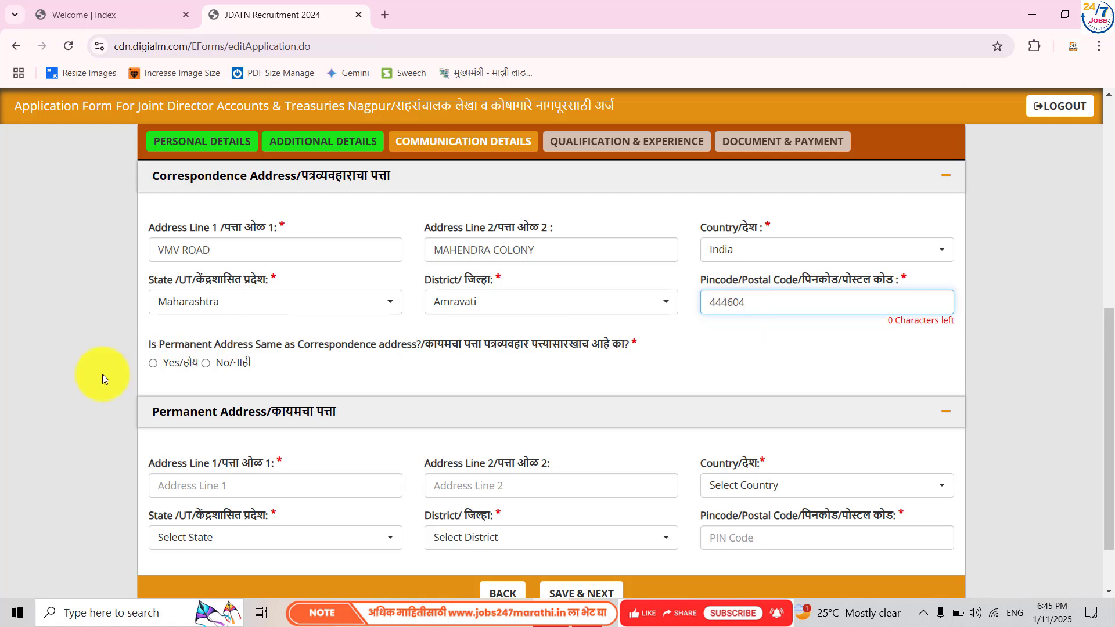
pyautogui.click(154, 364)
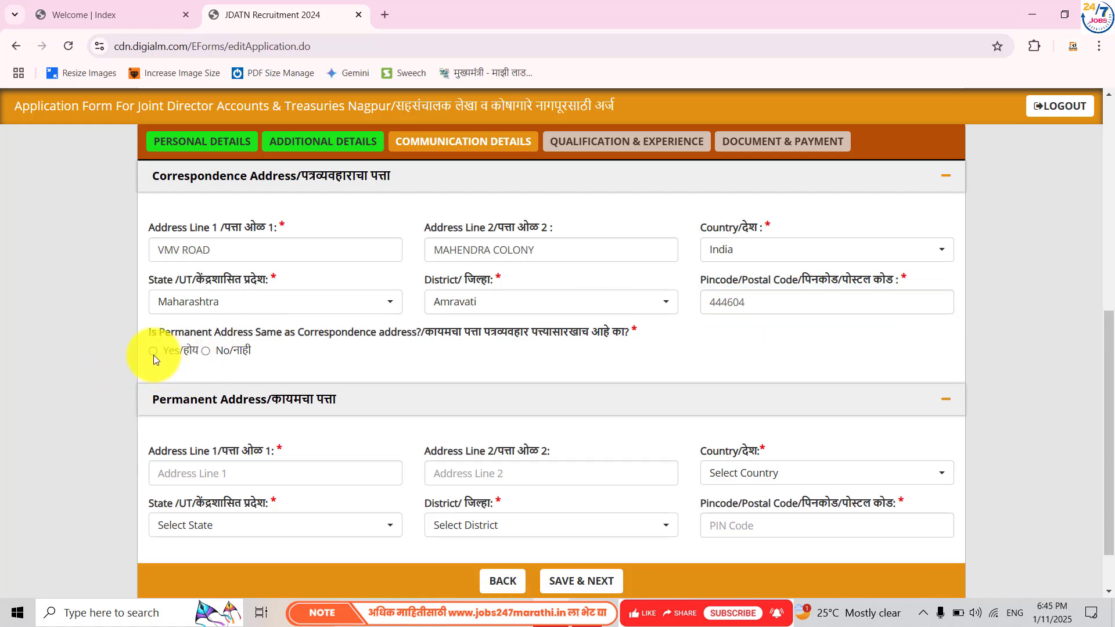
pyautogui.scroll(-1, 264, 365)
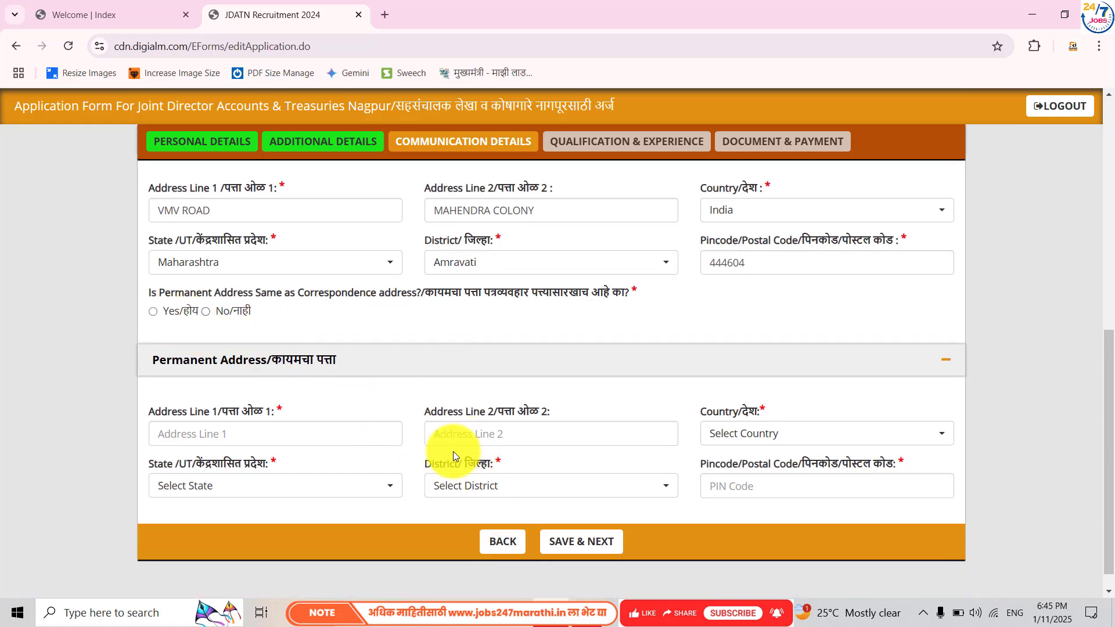
pyautogui.click(149, 312)
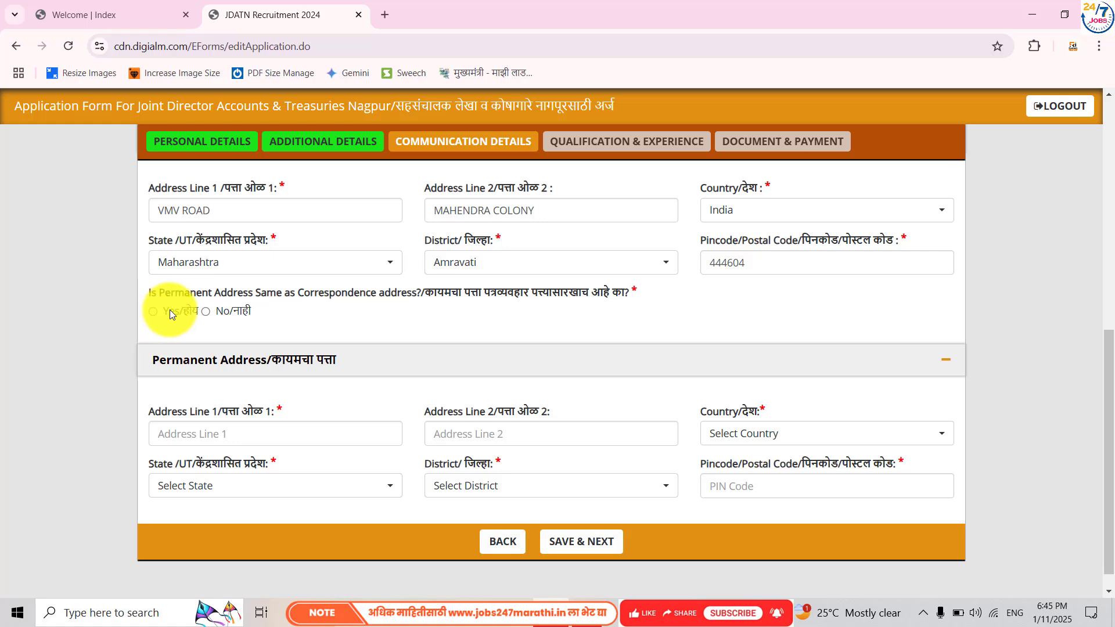
pyautogui.click(584, 541)
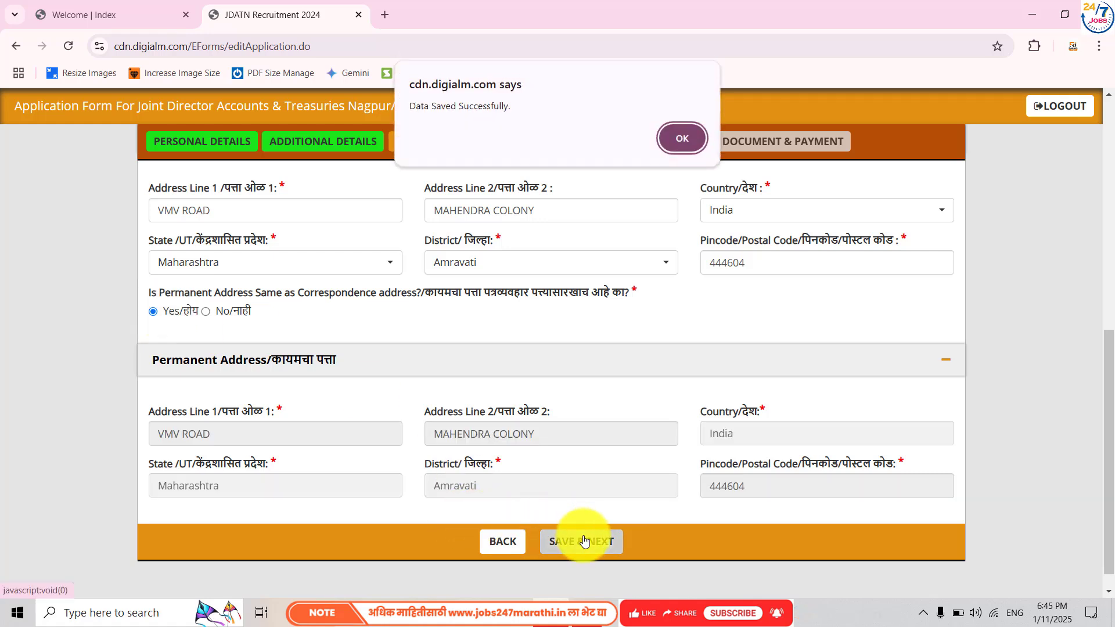
# - Dismiss the saved notice, choose Yes for Marathi knowledge, and set MSCIT certification to No
pyautogui.click(679, 142)
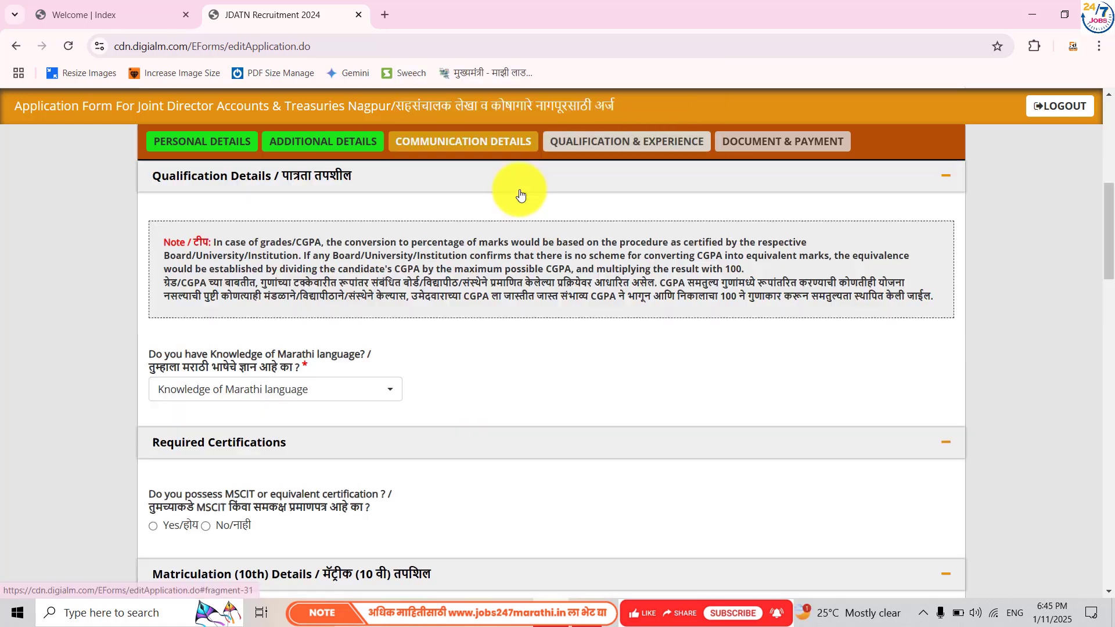
pyautogui.scroll(-1, 311, 346)
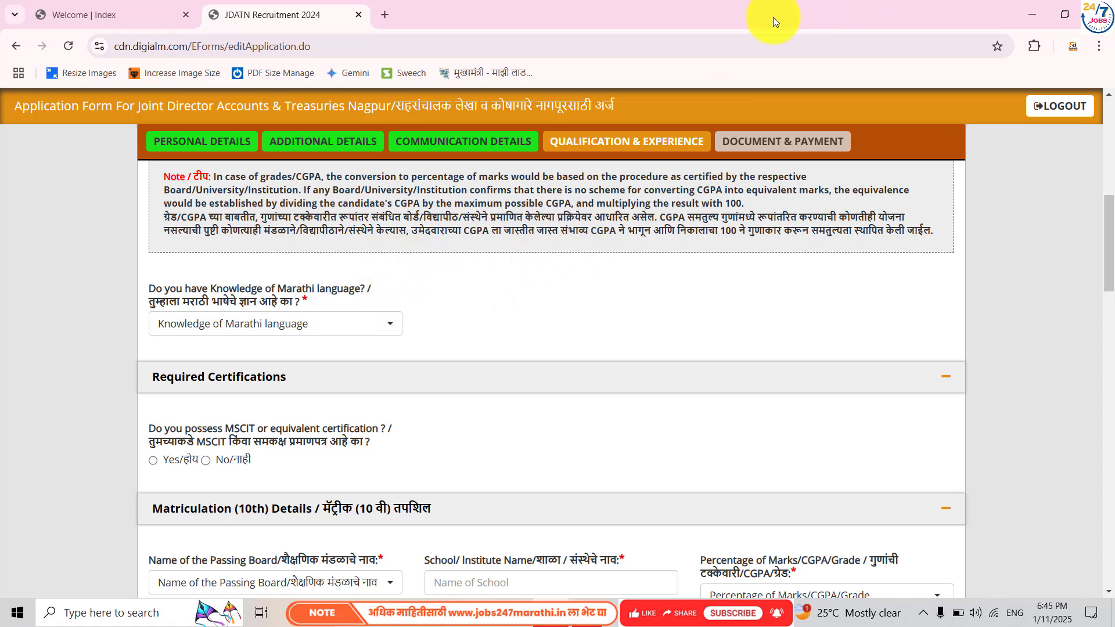
pyautogui.click(262, 324)
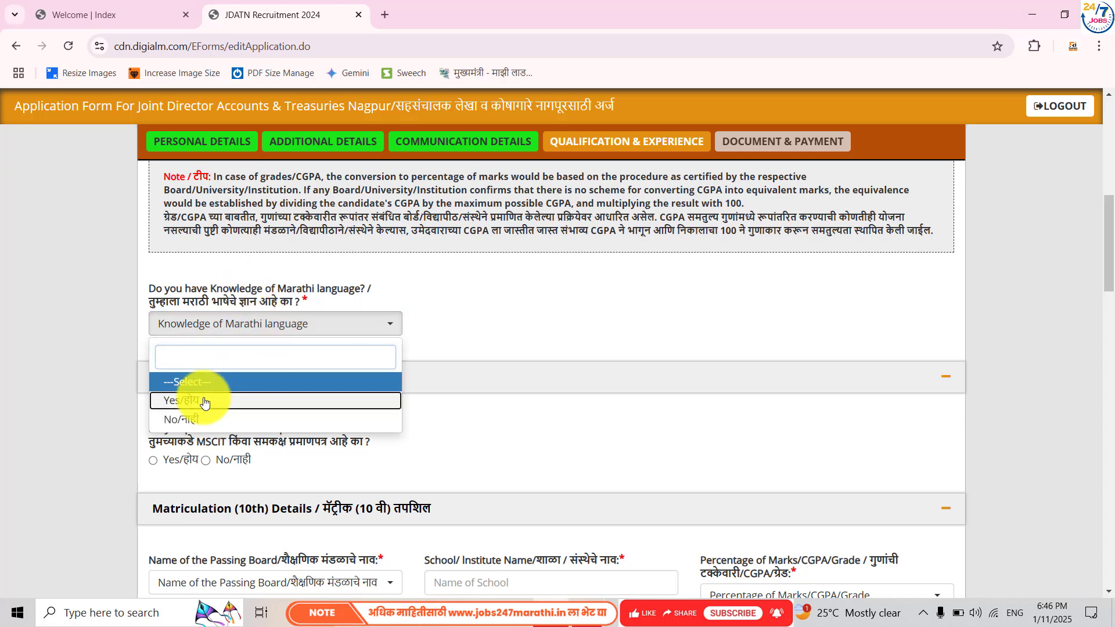
pyautogui.click(203, 401)
pyautogui.scroll(-3, 283, 412)
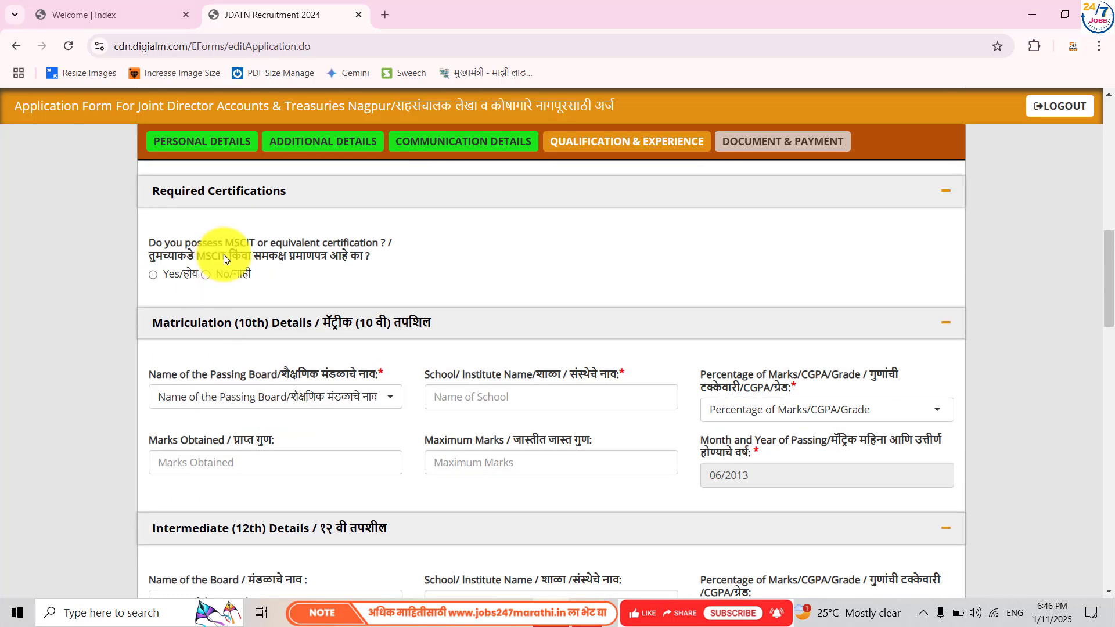
pyautogui.click(154, 275)
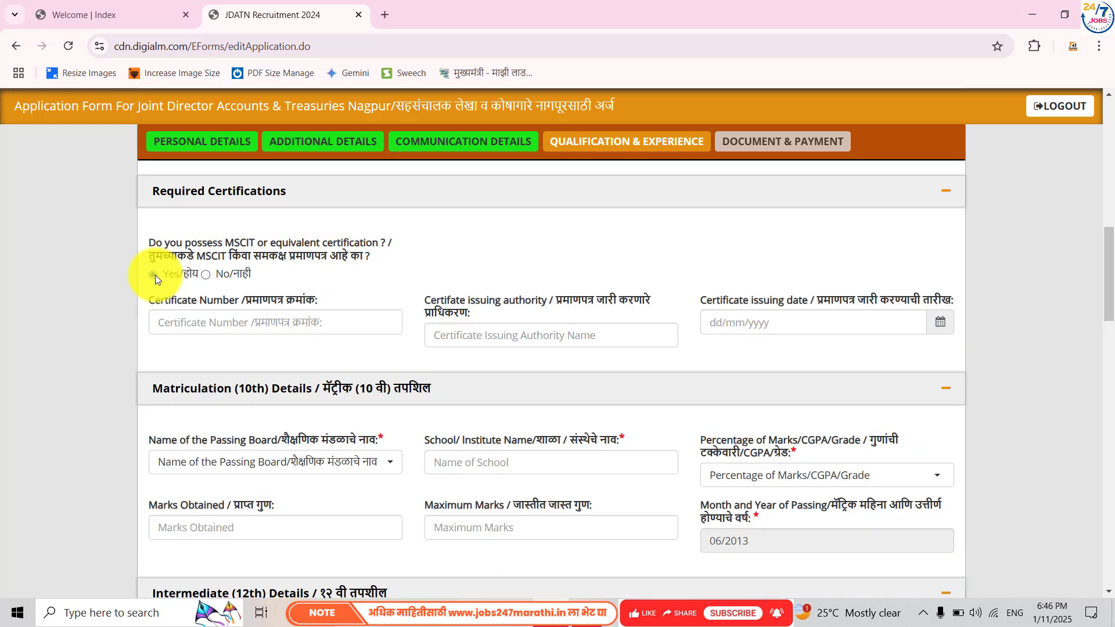
pyautogui.click(206, 275)
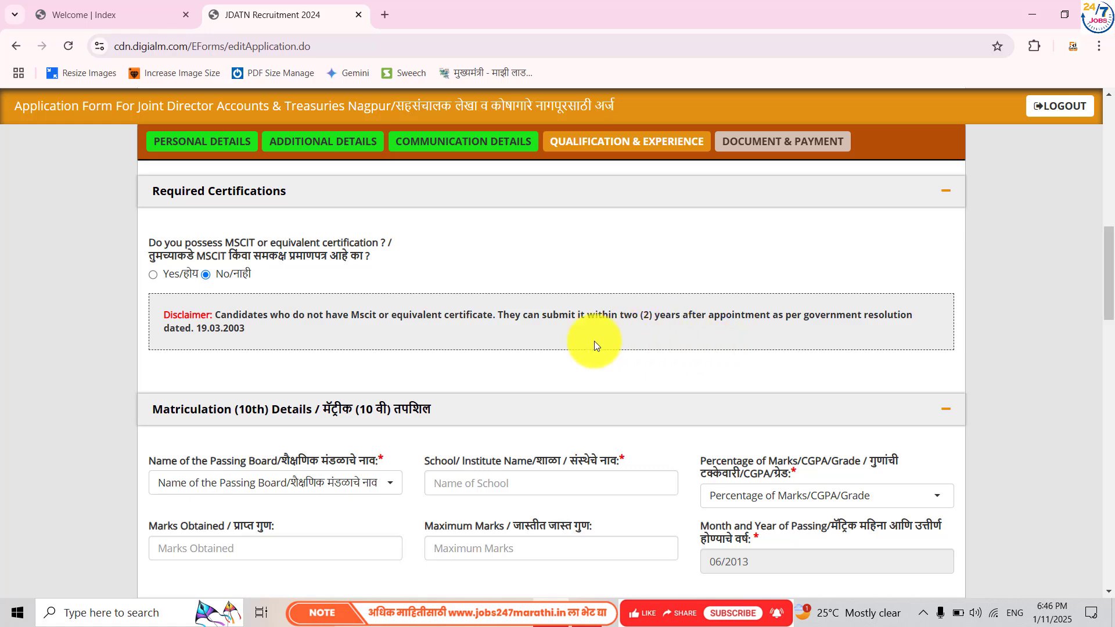
# - Answer Yes for MSCIT and enter certificate number 123456 with issuing authority MSBTE
pyautogui.click(153, 276)
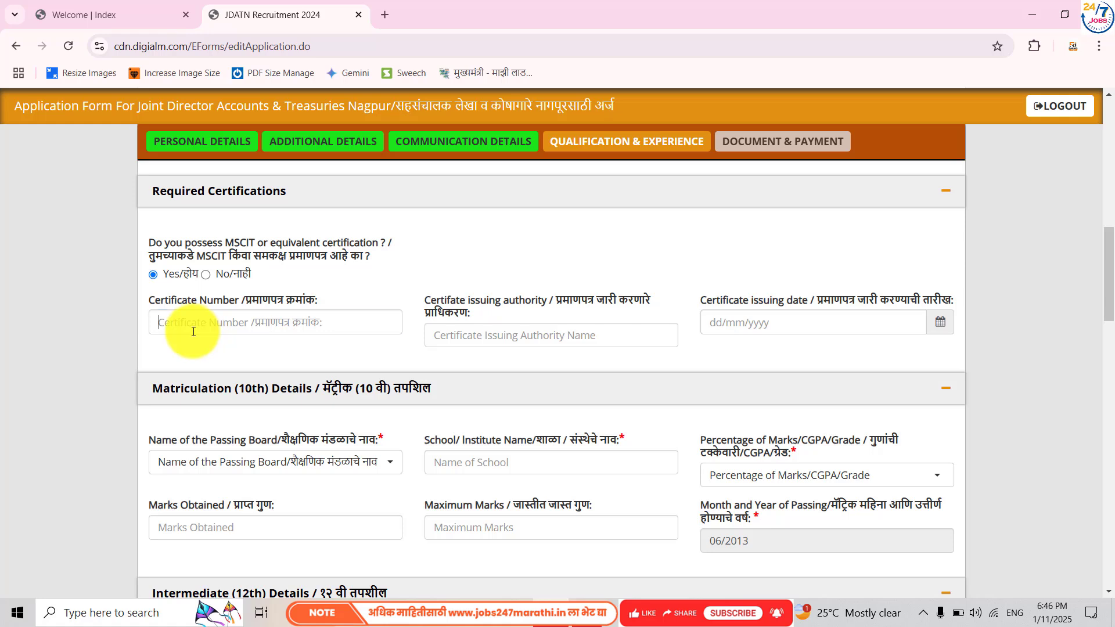
pyautogui.click(193, 332)
pyautogui.write('123456')
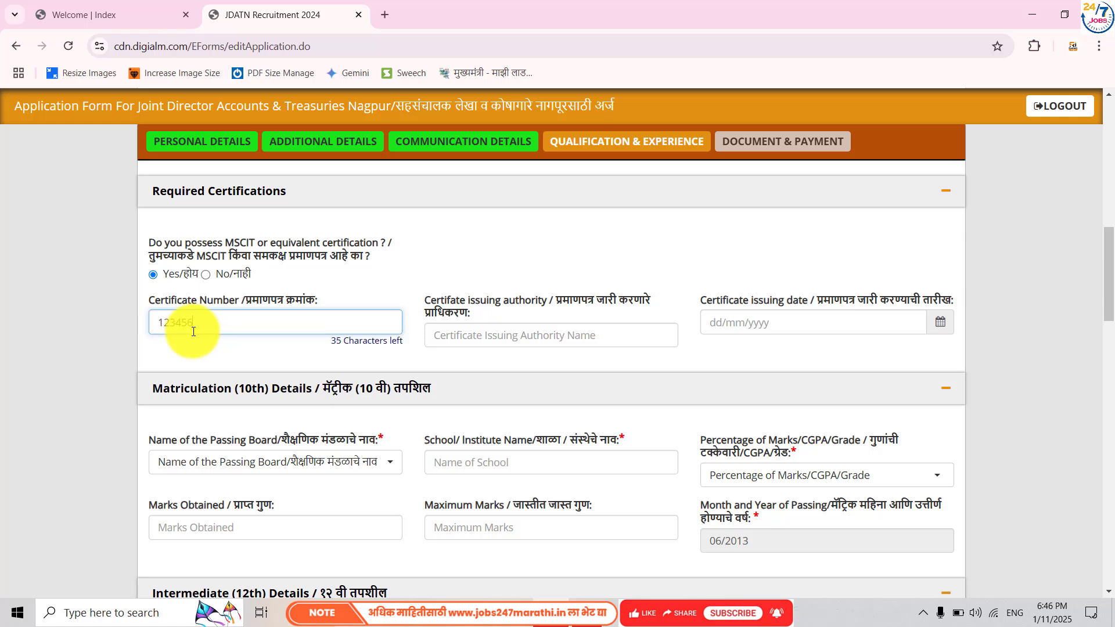
pyautogui.click(506, 335)
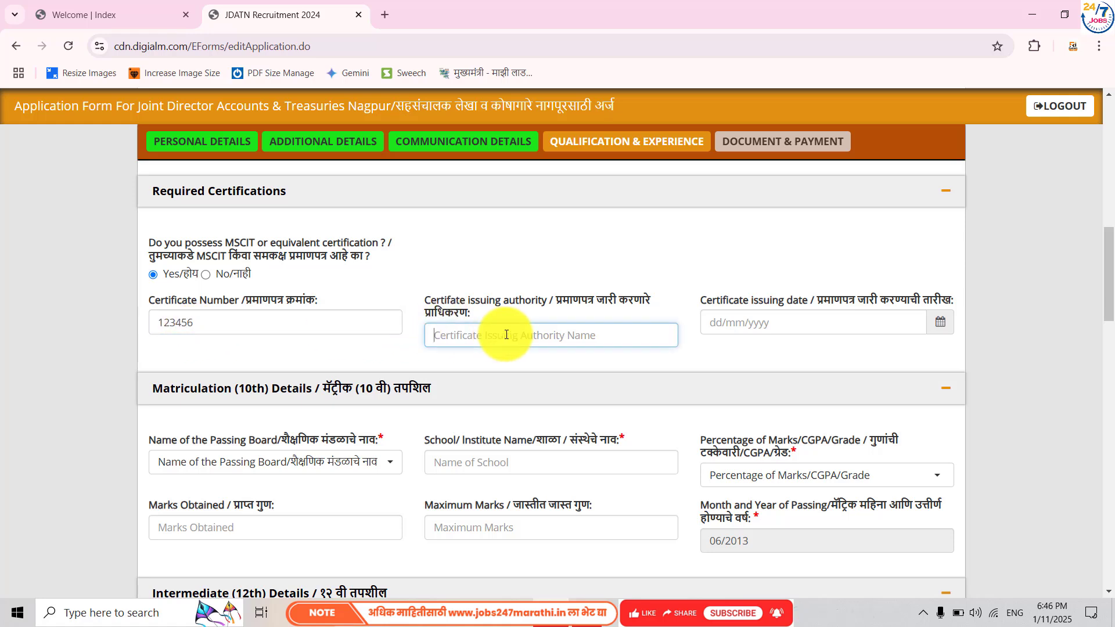
pyautogui.write('MSBTE')
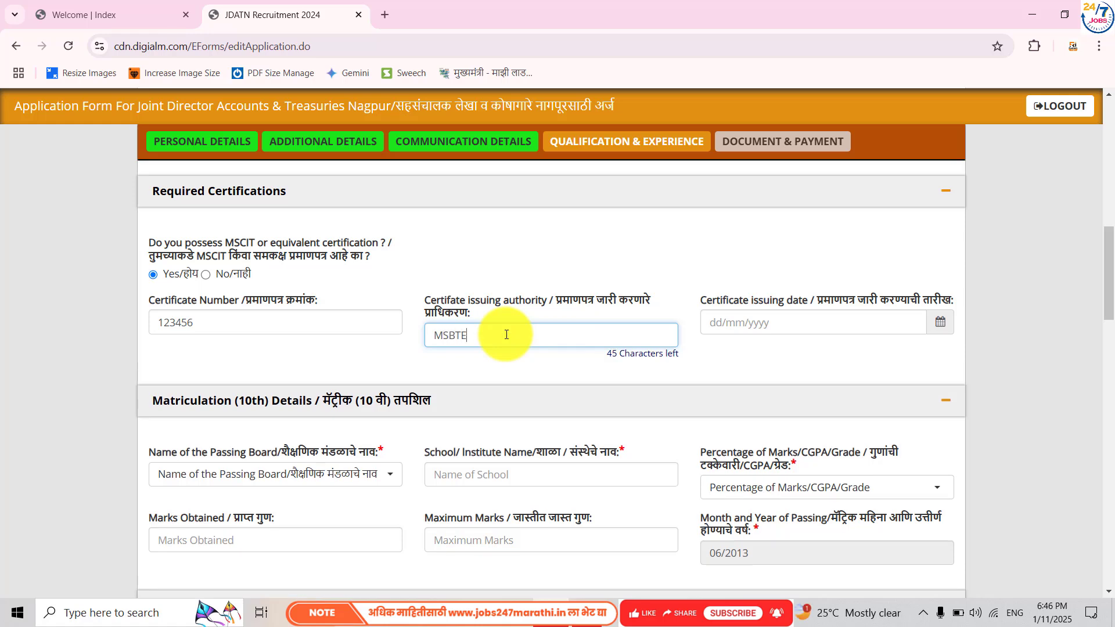
# - Set the MSCIT certificate issue date to 01/01/2022
pyautogui.click(929, 324)
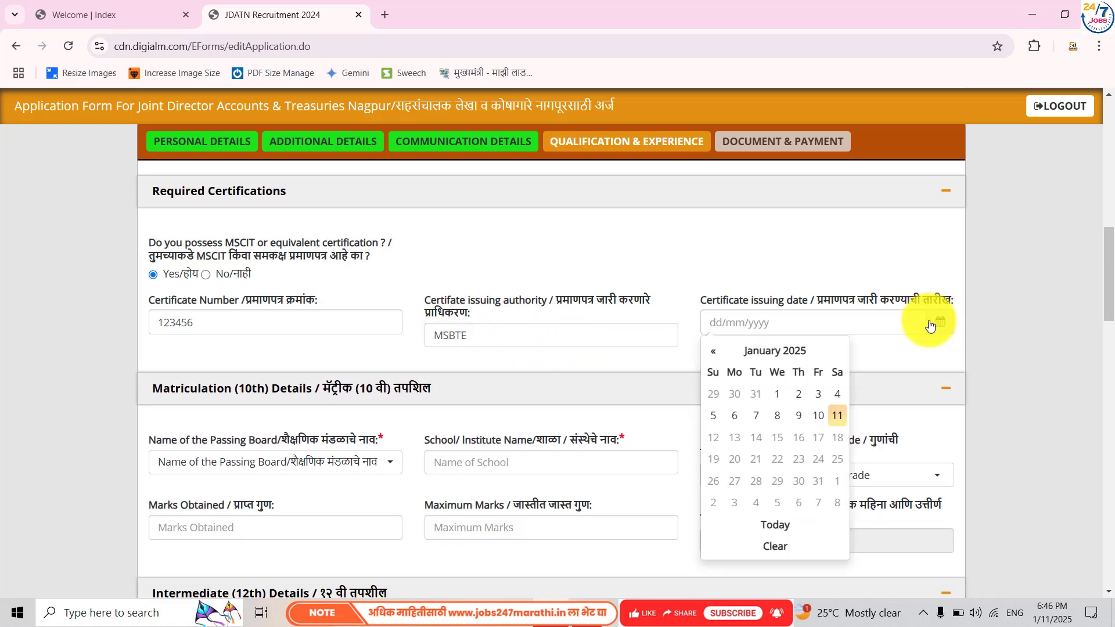
pyautogui.click(780, 352)
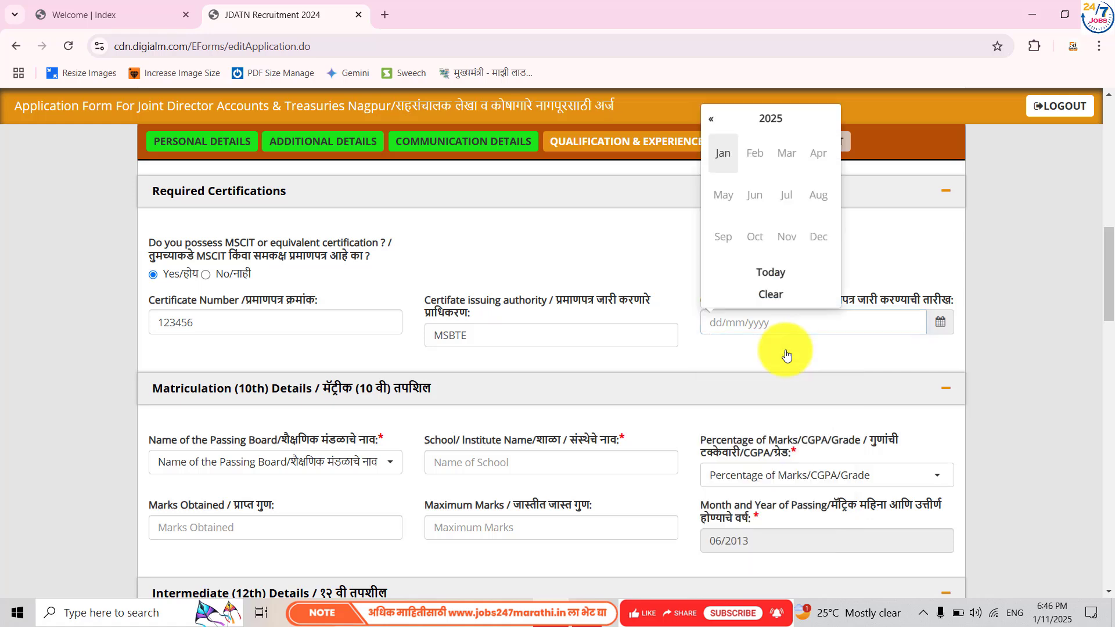
pyautogui.click(758, 119)
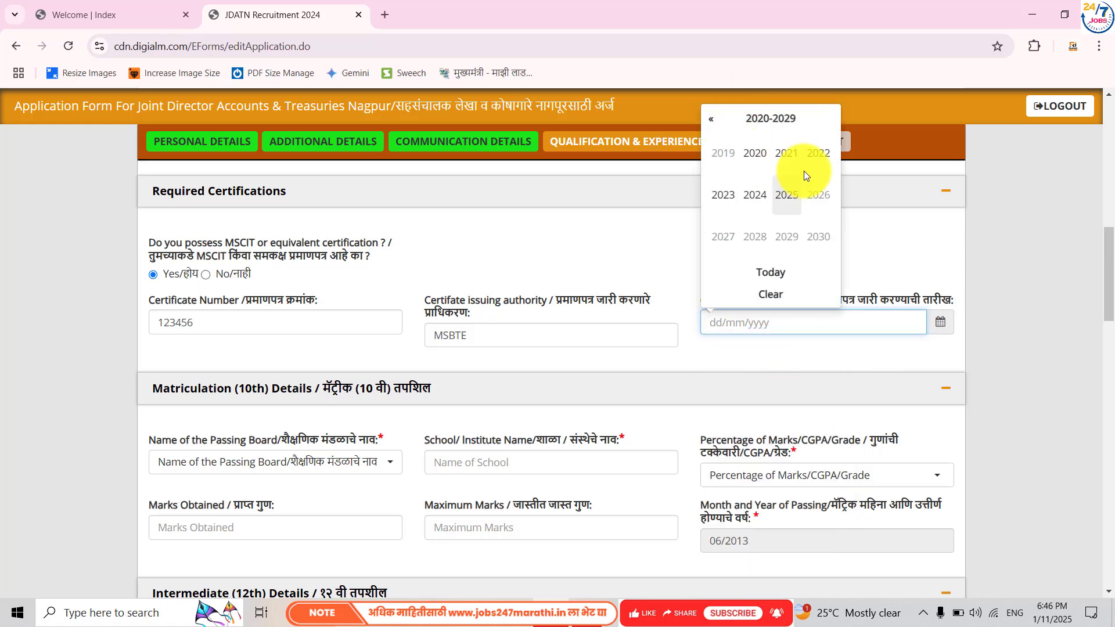
pyautogui.click(815, 156)
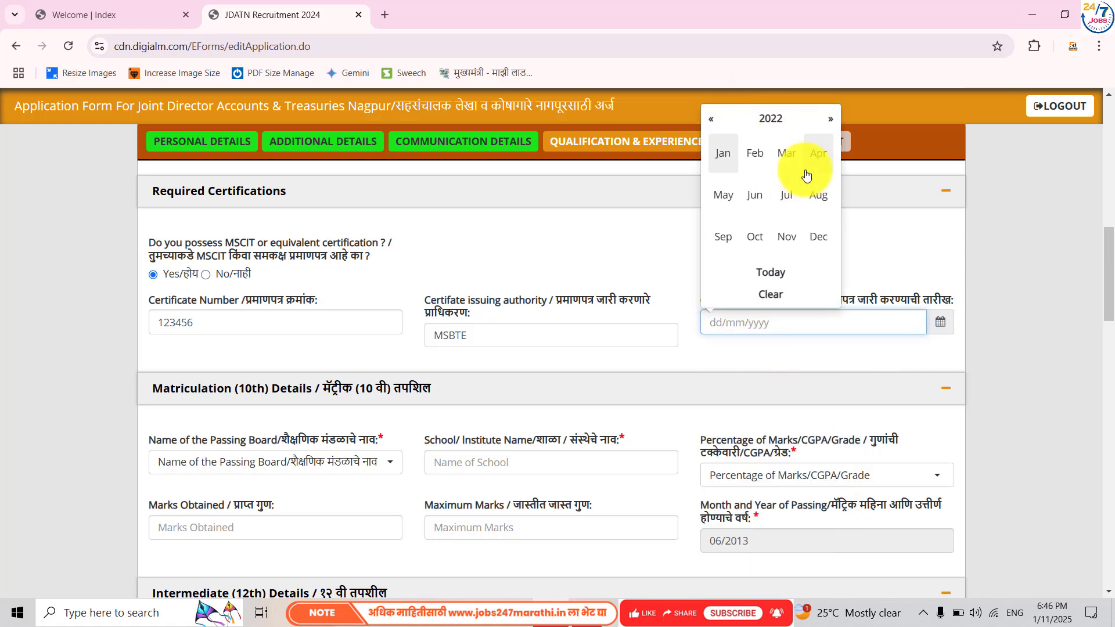
pyautogui.click(721, 151)
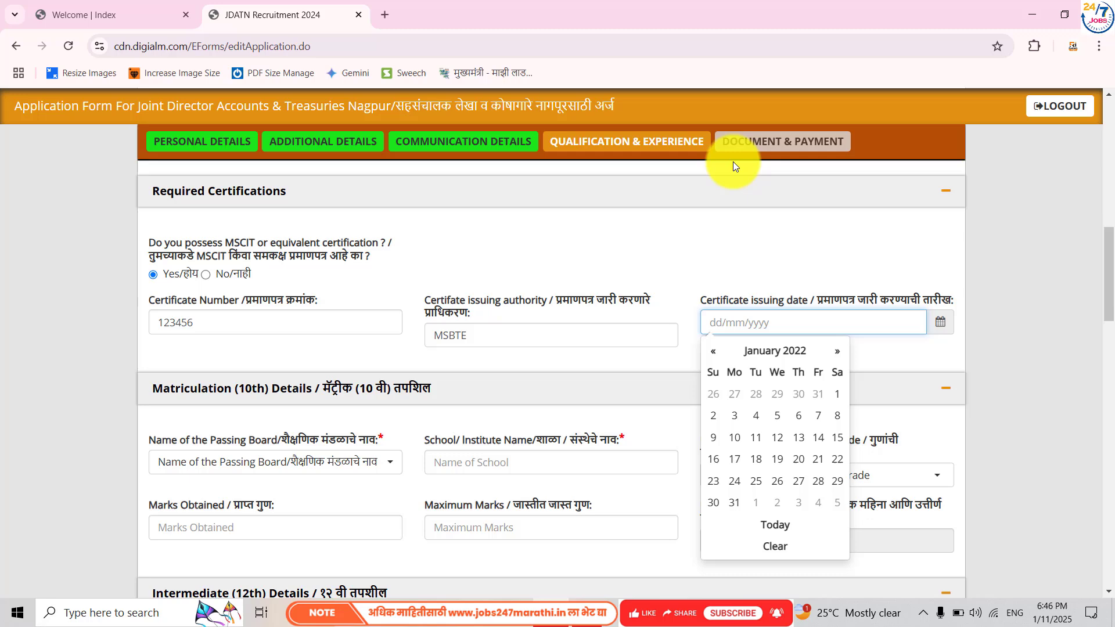
pyautogui.click(834, 393)
pyautogui.scroll(-3, 424, 455)
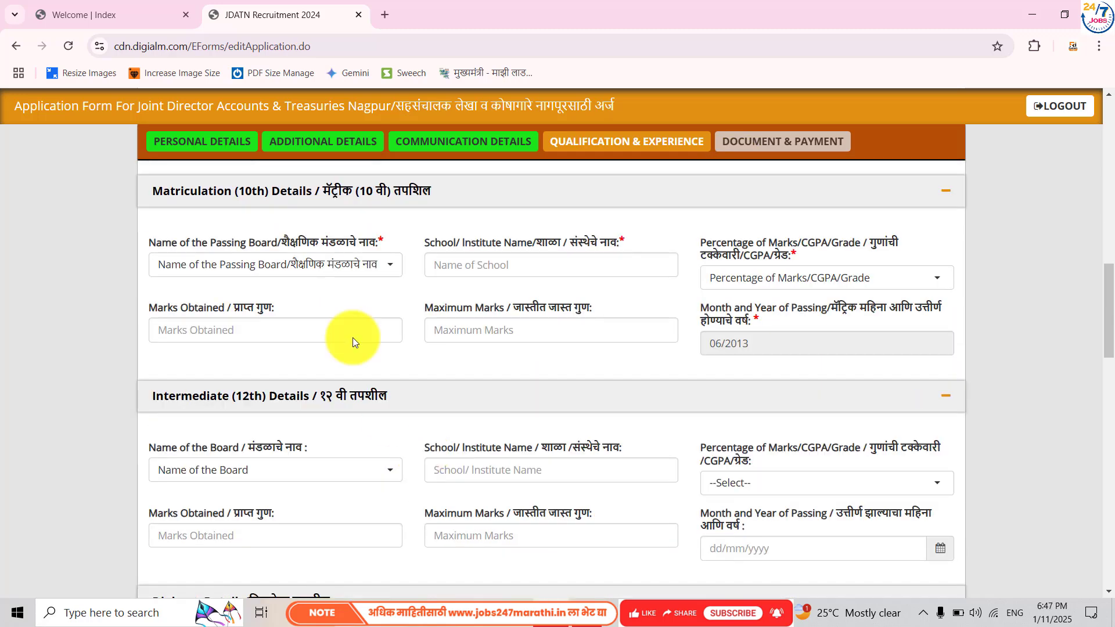
pyautogui.click(340, 259)
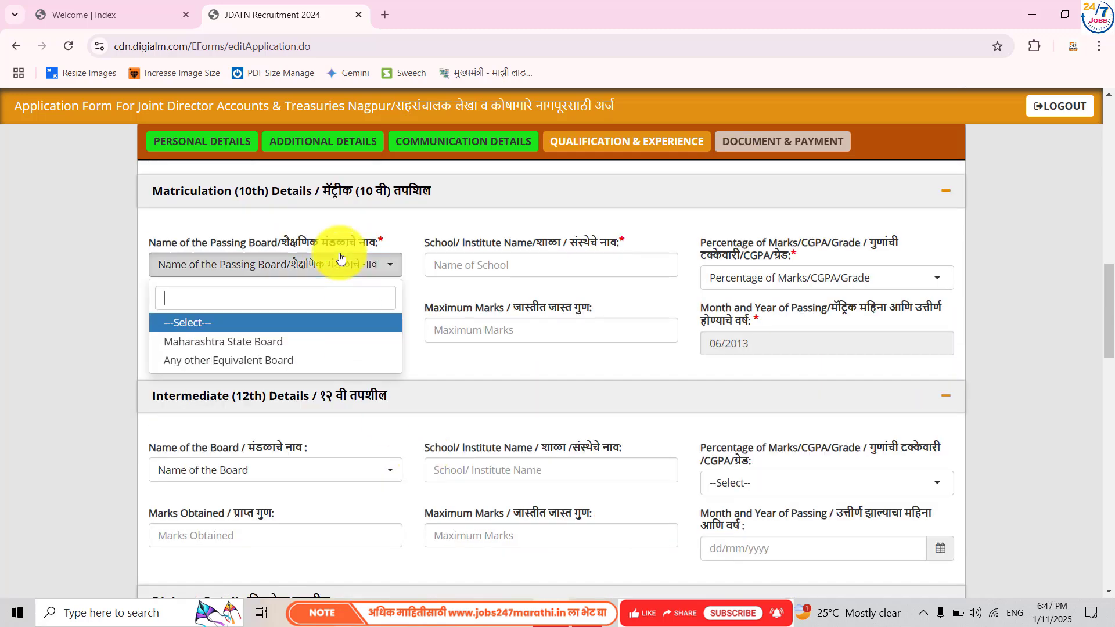
# - Set the 10th board to Maharashtra State Board, school GOVT School, and marks format Percentage
pyautogui.click(269, 342)
pyautogui.click(534, 264)
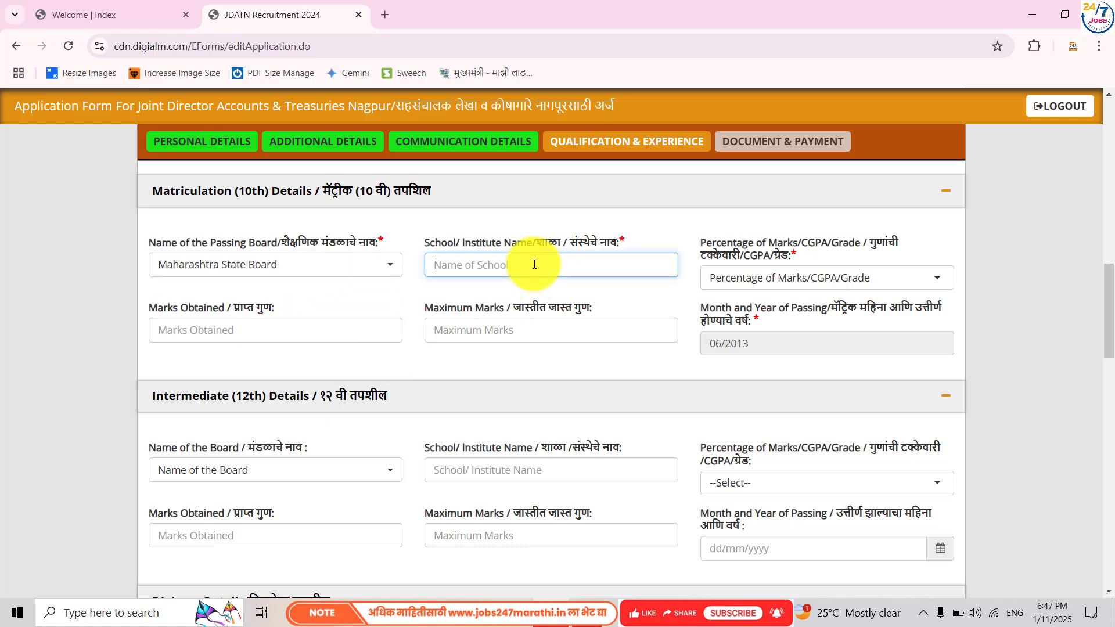
pyautogui.write('GOVT')
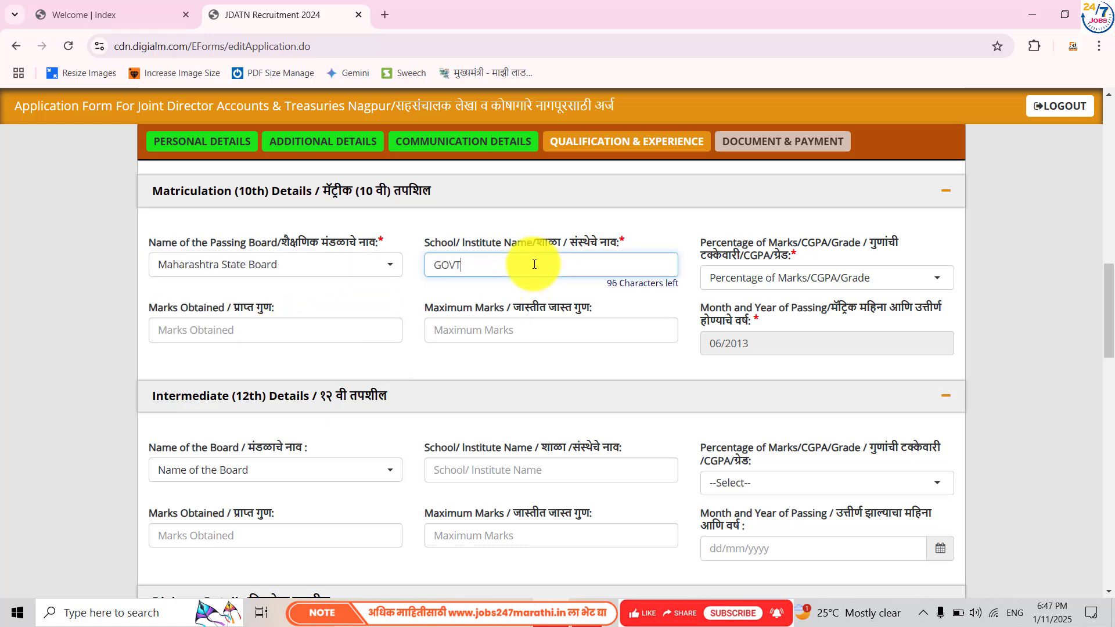
pyautogui.write(' School')
pyautogui.click(763, 283)
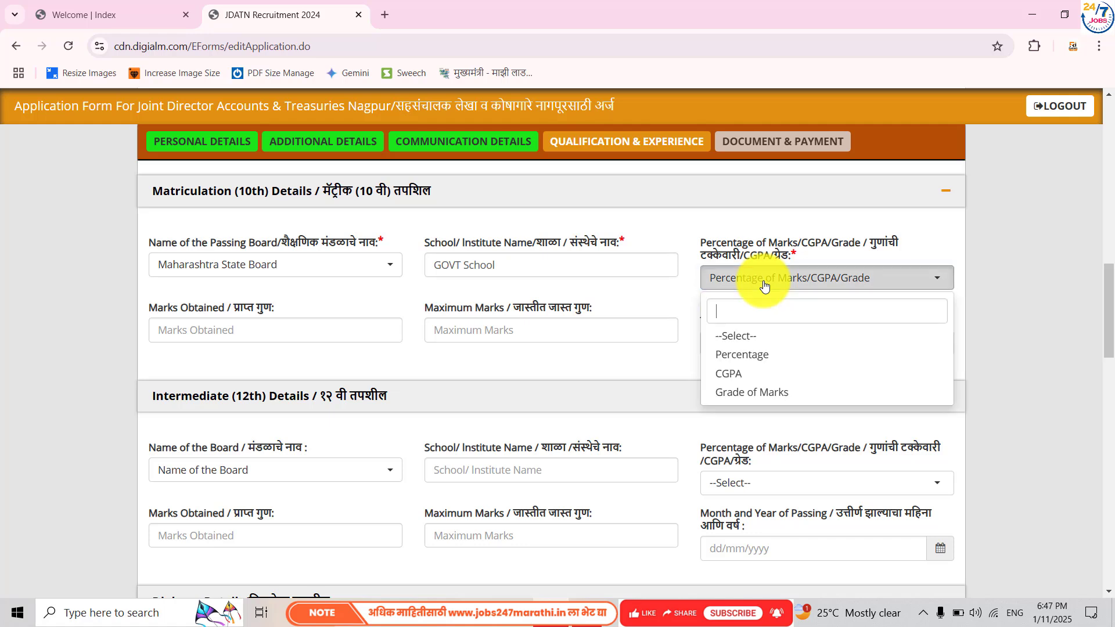
pyautogui.click(742, 352)
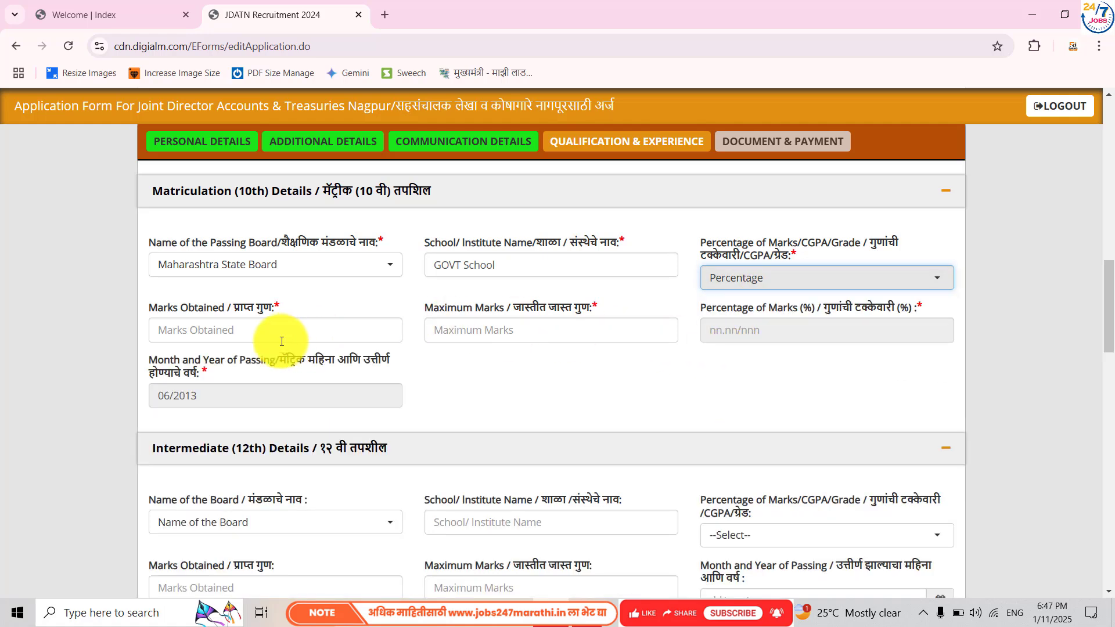
# - Enter 10th marks as 500 out of 600, giving 83.33 percent
pyautogui.click(258, 336)
pyautogui.write('4')
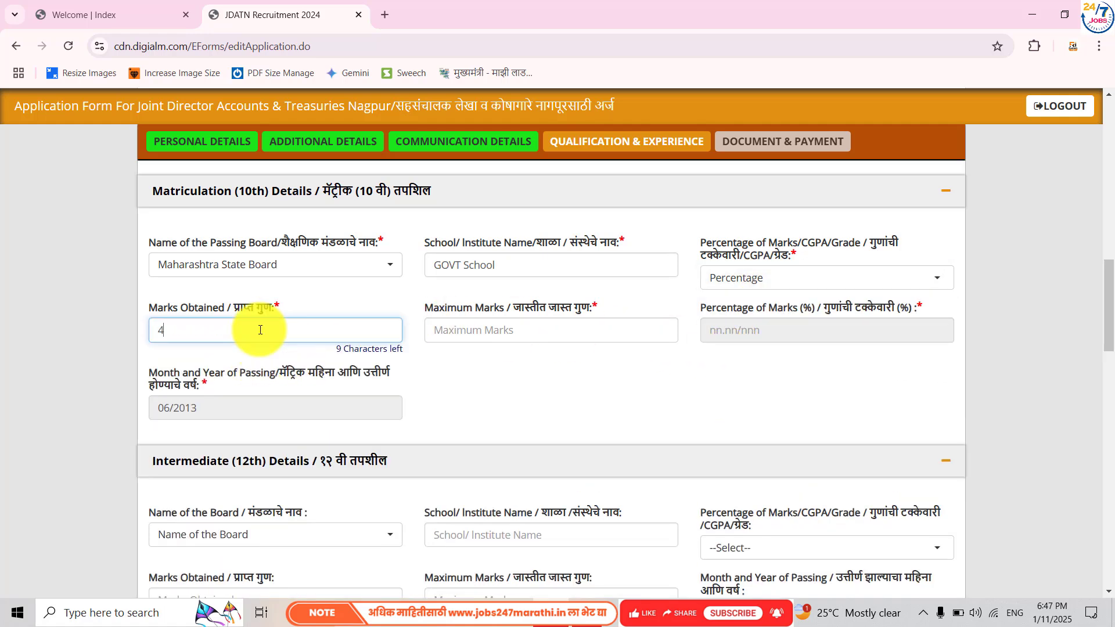
pyautogui.write('0')
pyautogui.press('BackSpace')
pyautogui.press('BackSpace')
pyautogui.write('500')
pyautogui.press('Tab')
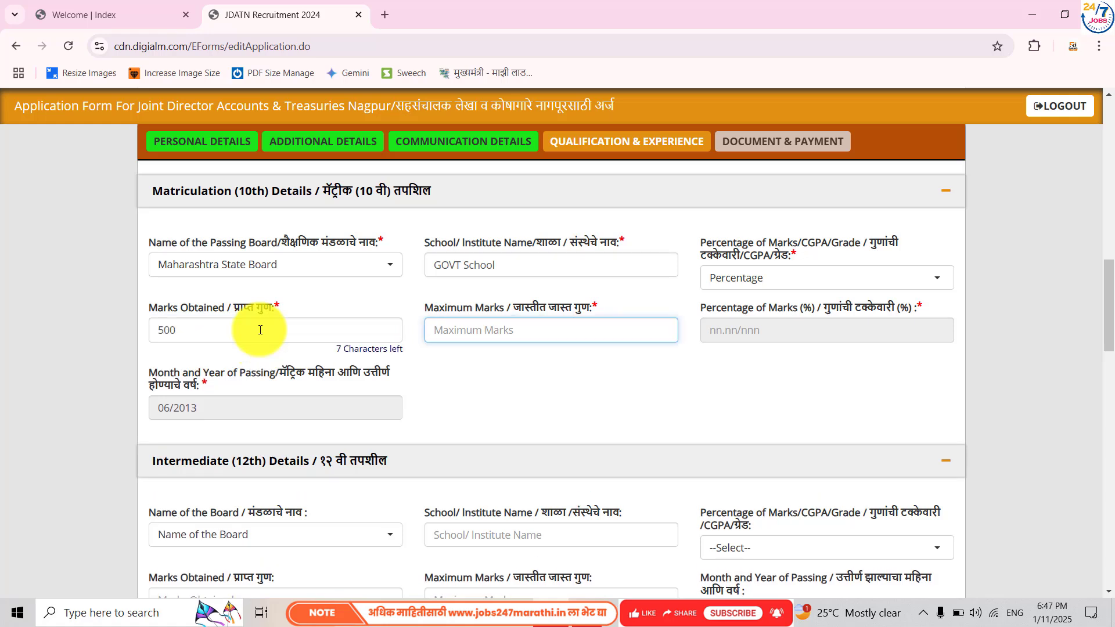
pyautogui.write('600')
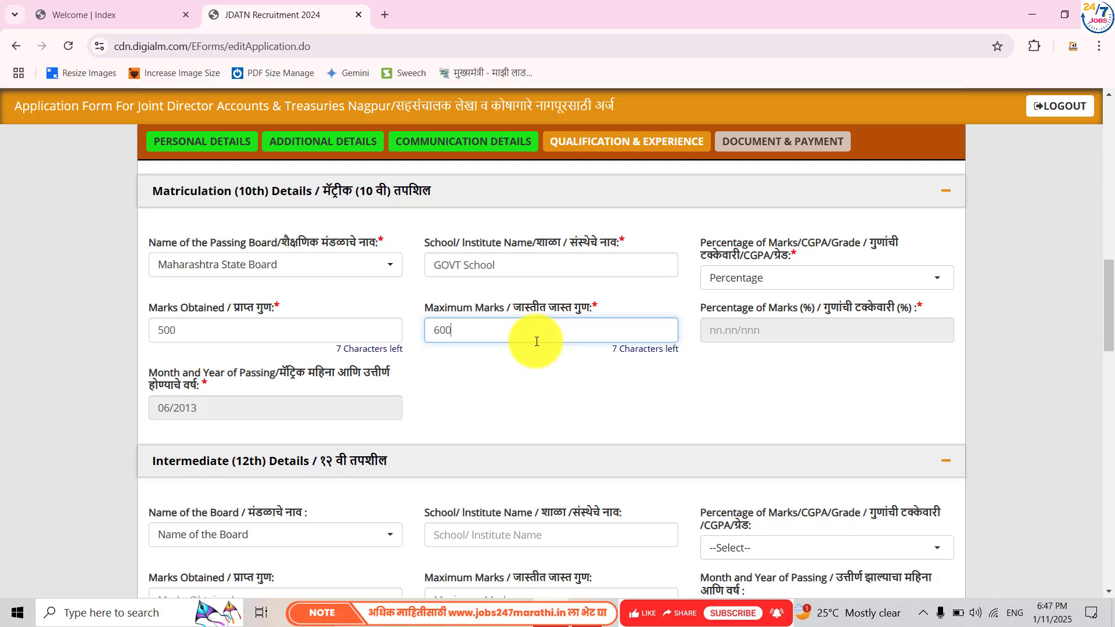
pyautogui.press('Tab')
pyautogui.click(665, 380)
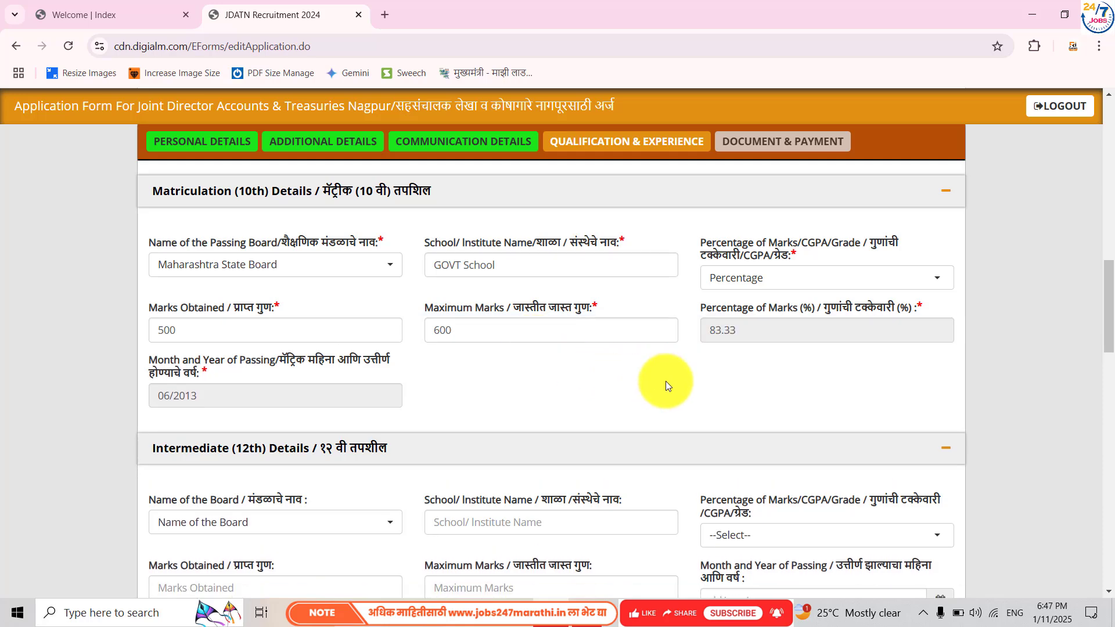
# - Enter graduation degree 'BE IN Electrical Engineering' and institute 'G H Raisoni College of Engineering Amravati'
pyautogui.scroll(-3, 334, 369)
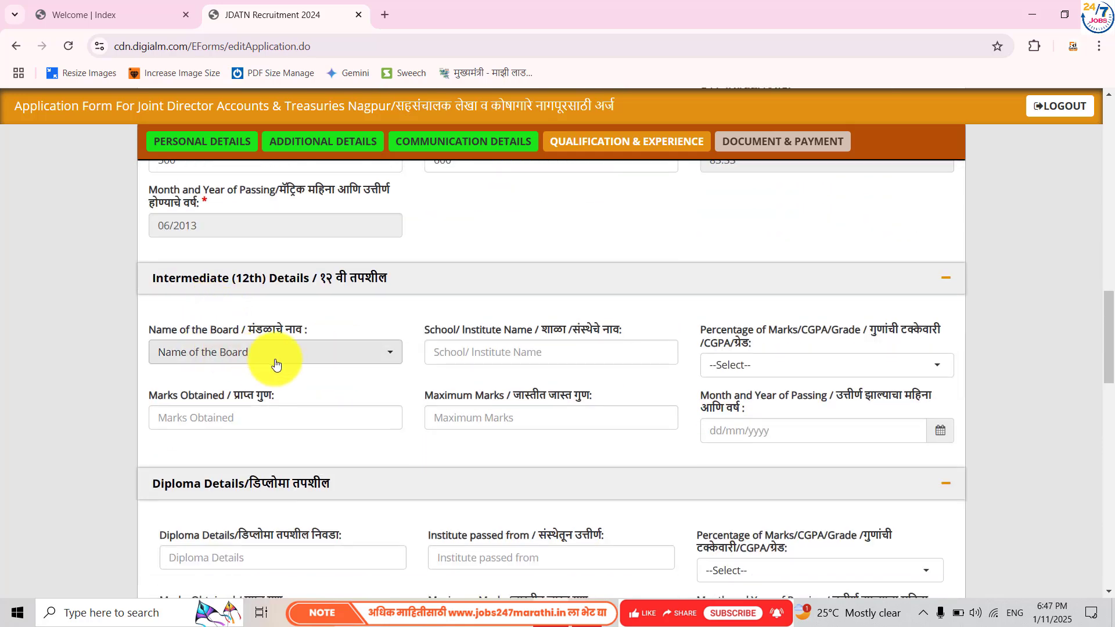
pyautogui.scroll(-3, 321, 360)
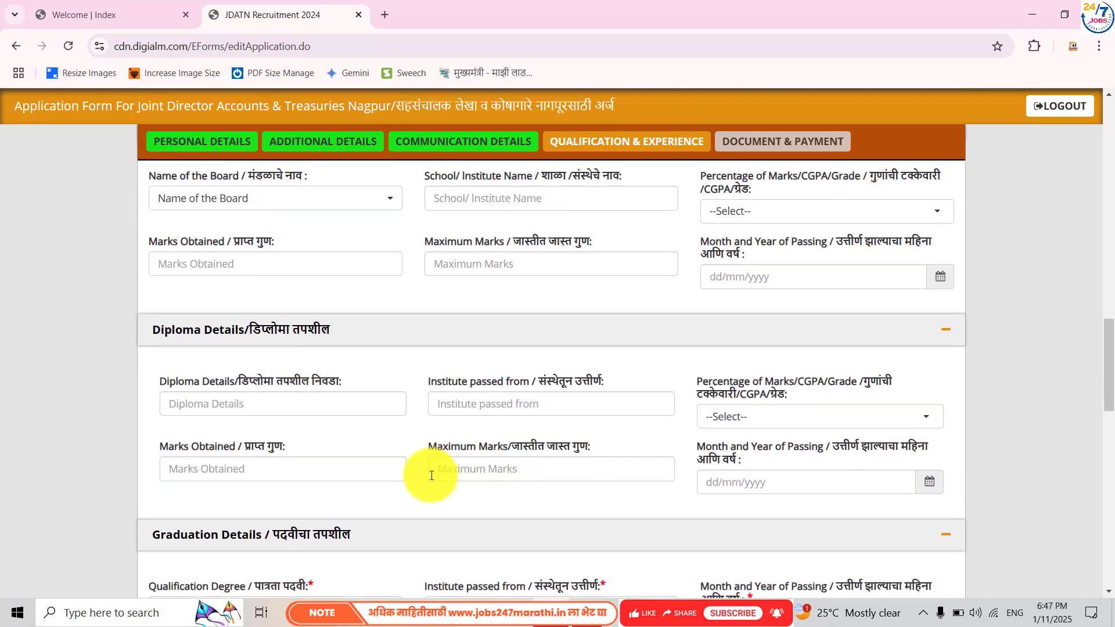
pyautogui.scroll(-3, 400, 456)
pyautogui.click(291, 450)
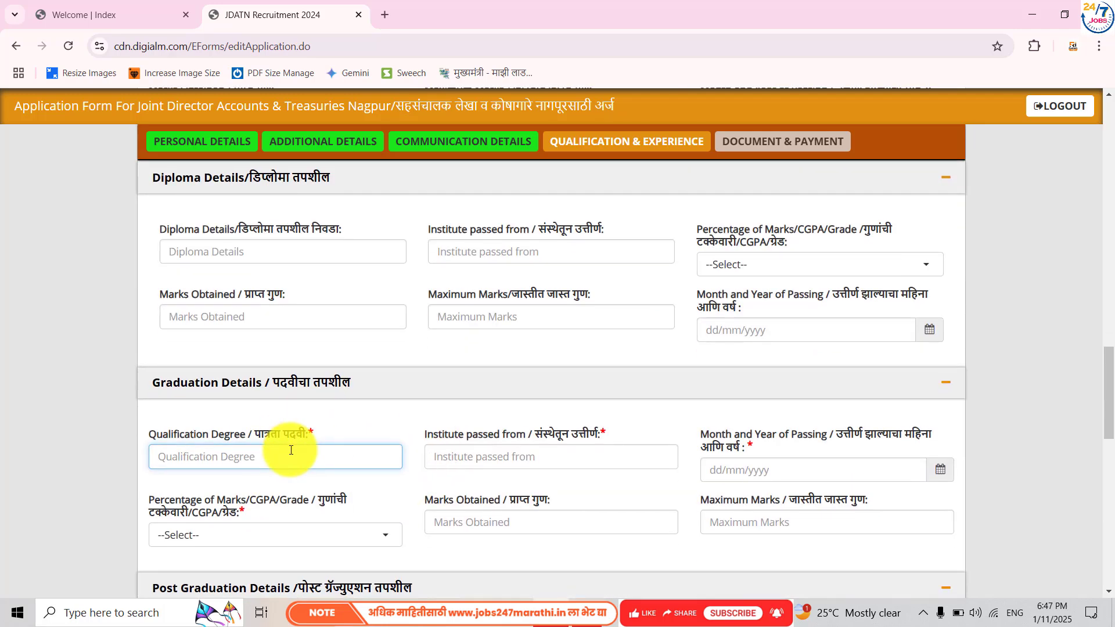
pyautogui.scroll(-3, 291, 450)
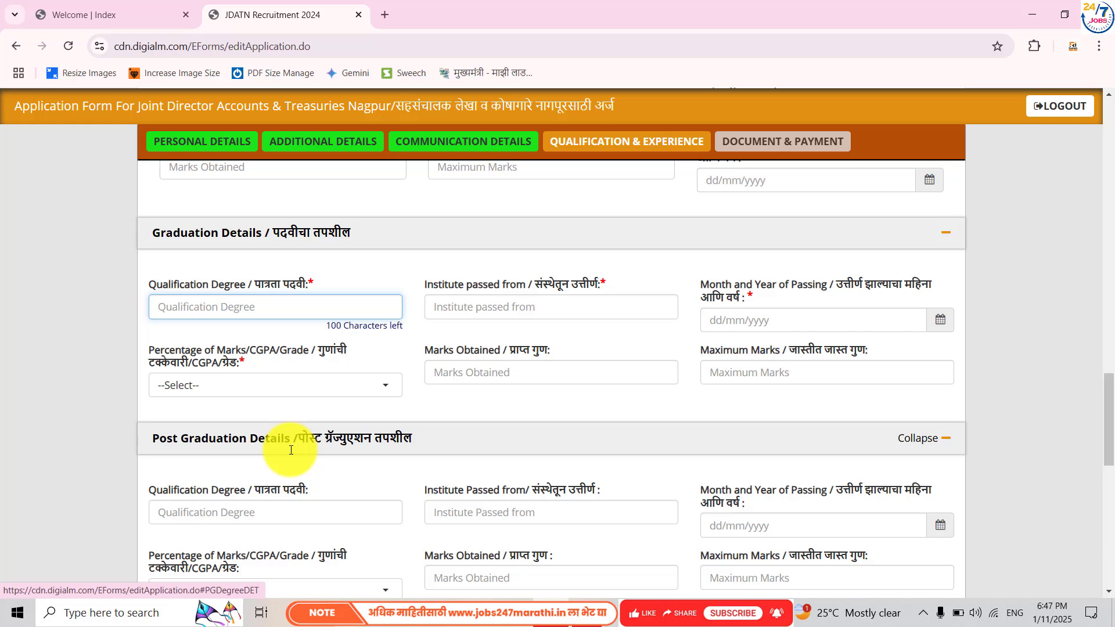
pyautogui.write('BE')
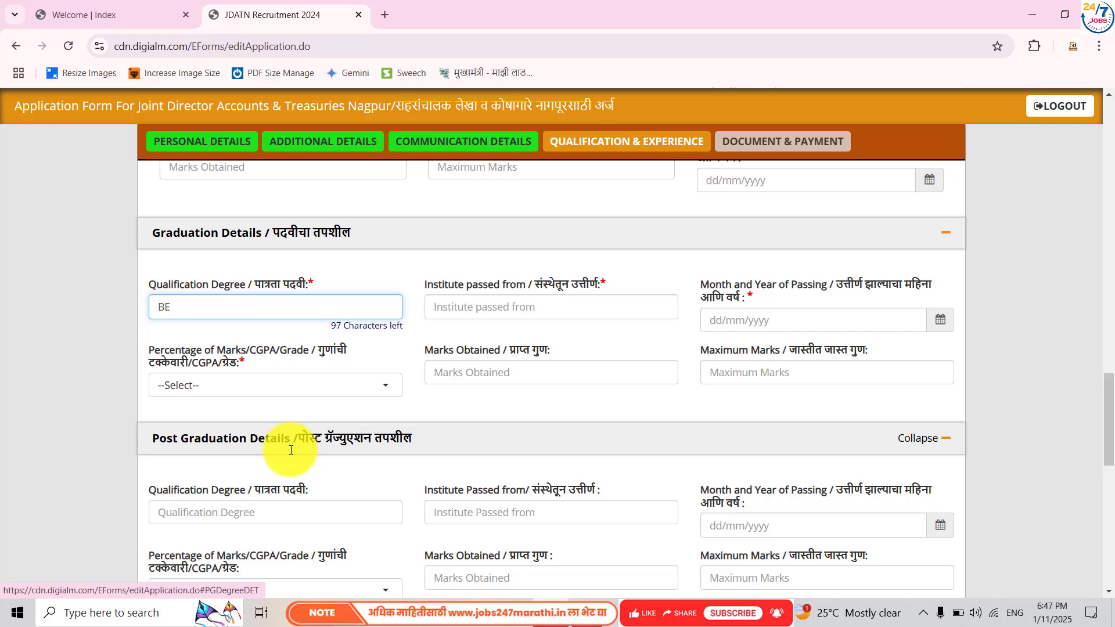
pyautogui.write(' IN Electrical Engineering')
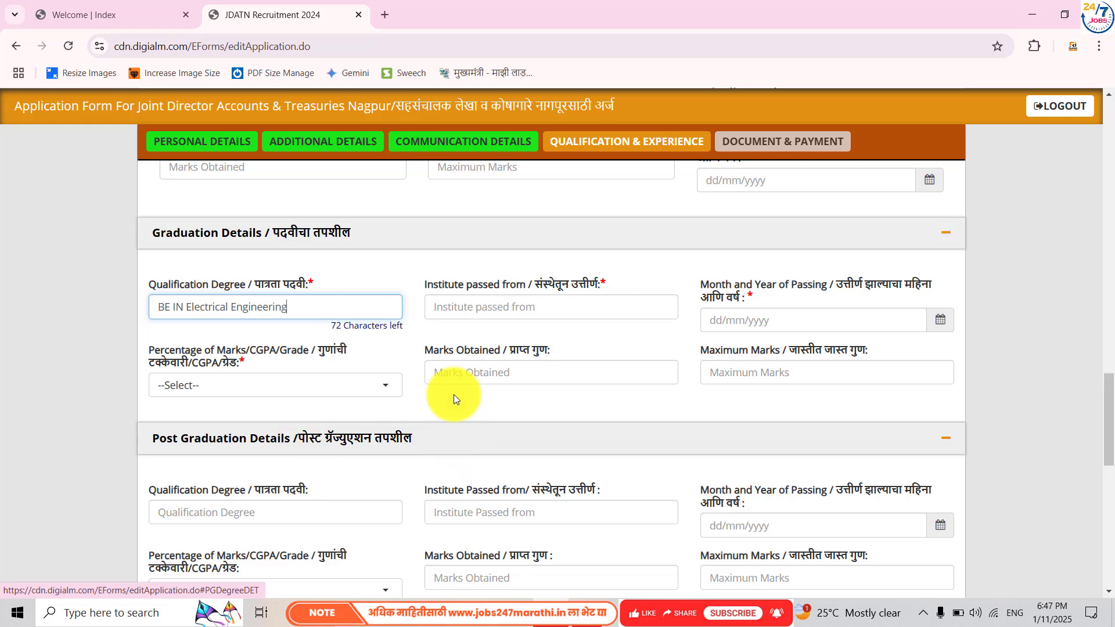
pyautogui.click(461, 309)
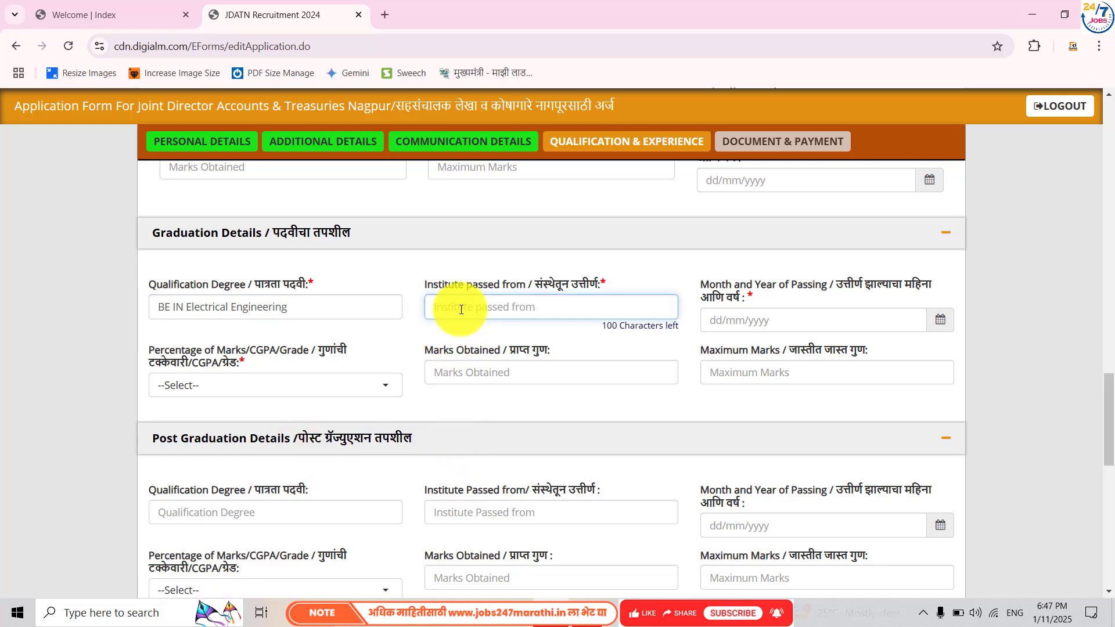
pyautogui.write('G H ')
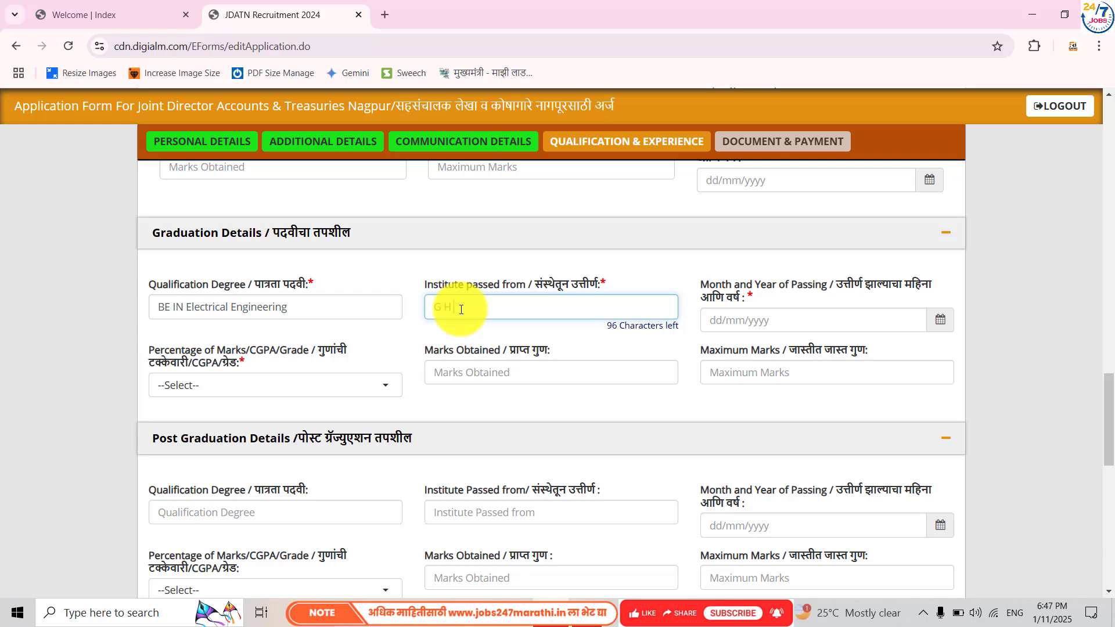
pyautogui.write('Raisoni Colle')
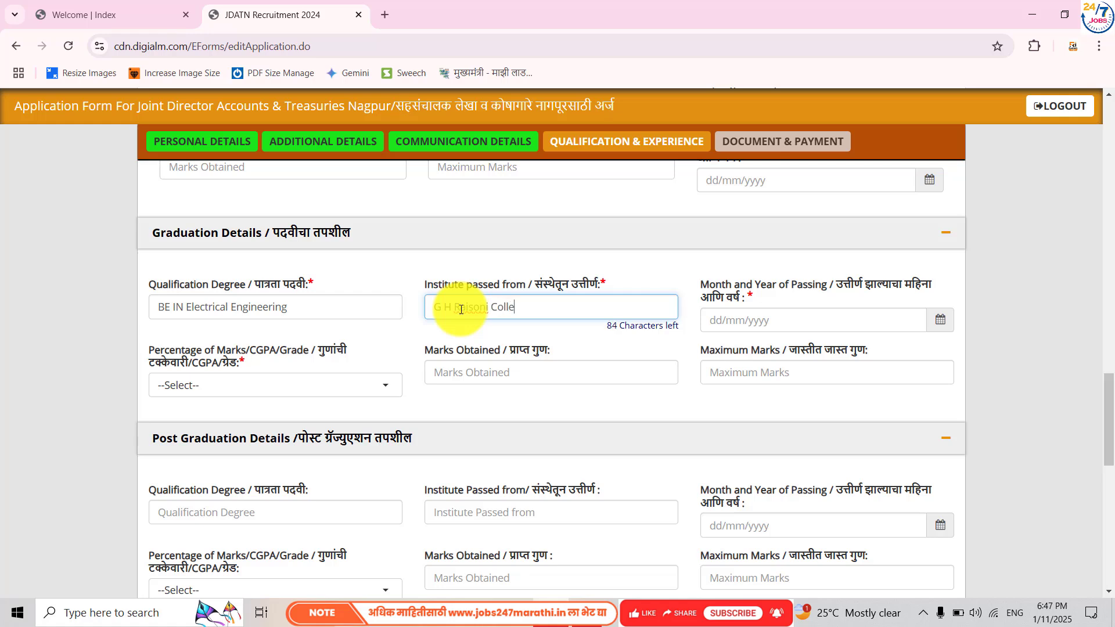
pyautogui.write('ge of Engineering Amravati')
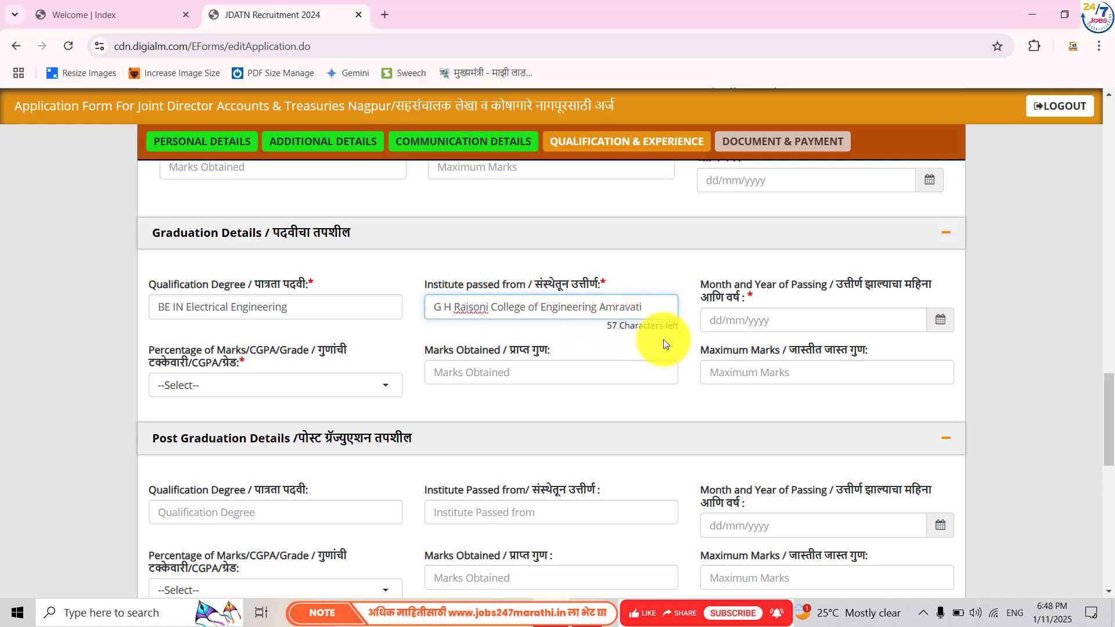
# - Set the graduation passing date to 01/06/2024
pyautogui.click(938, 321)
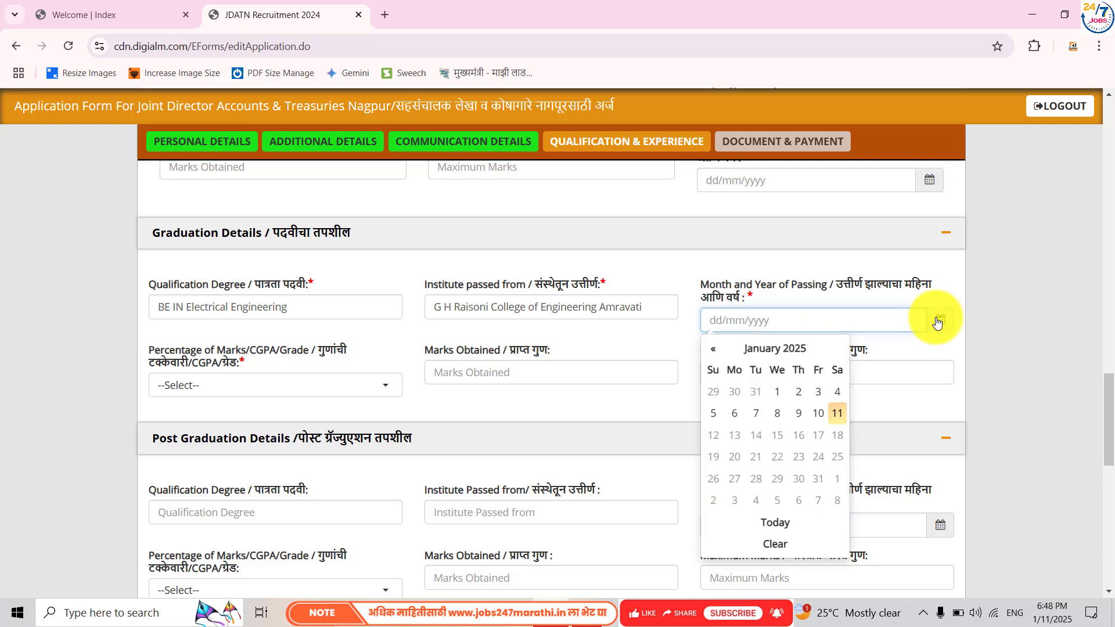
pyautogui.click(777, 349)
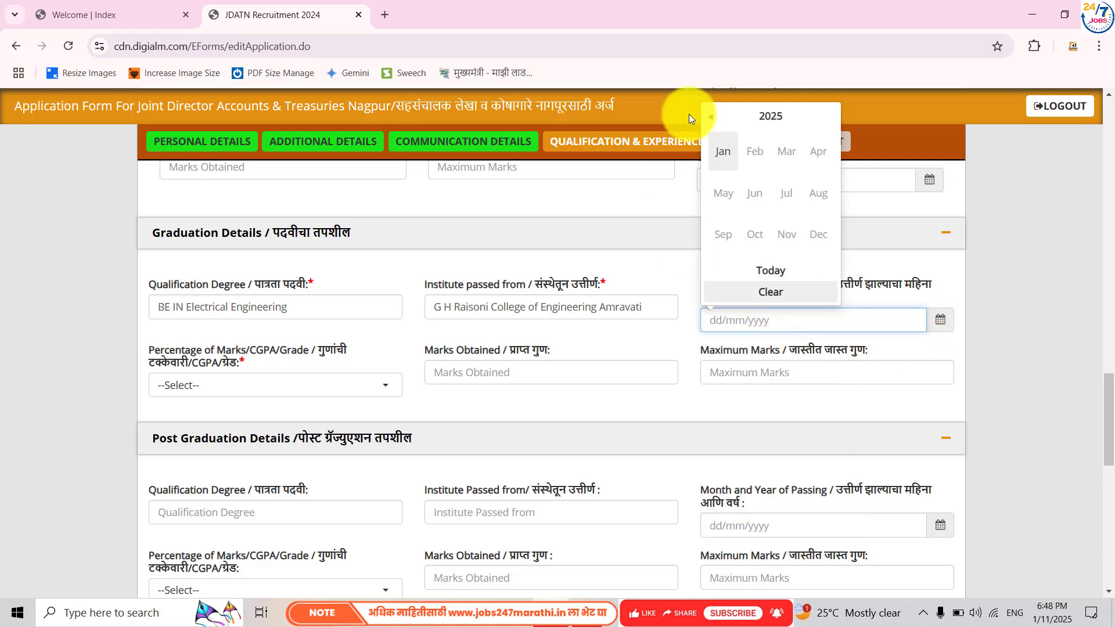
pyautogui.click(724, 117)
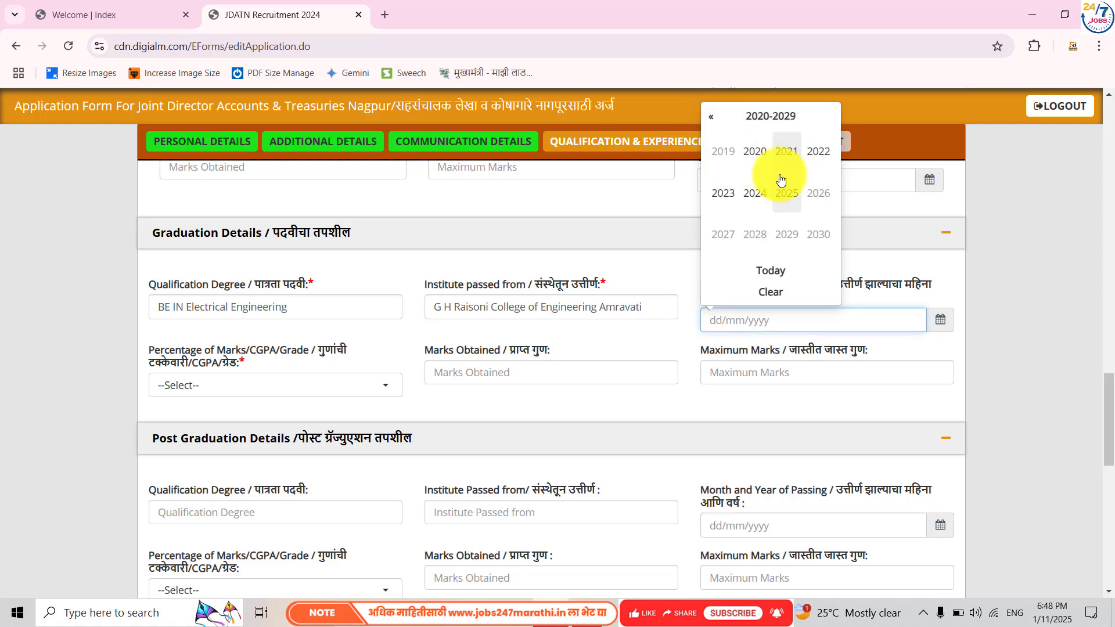
pyautogui.click(754, 193)
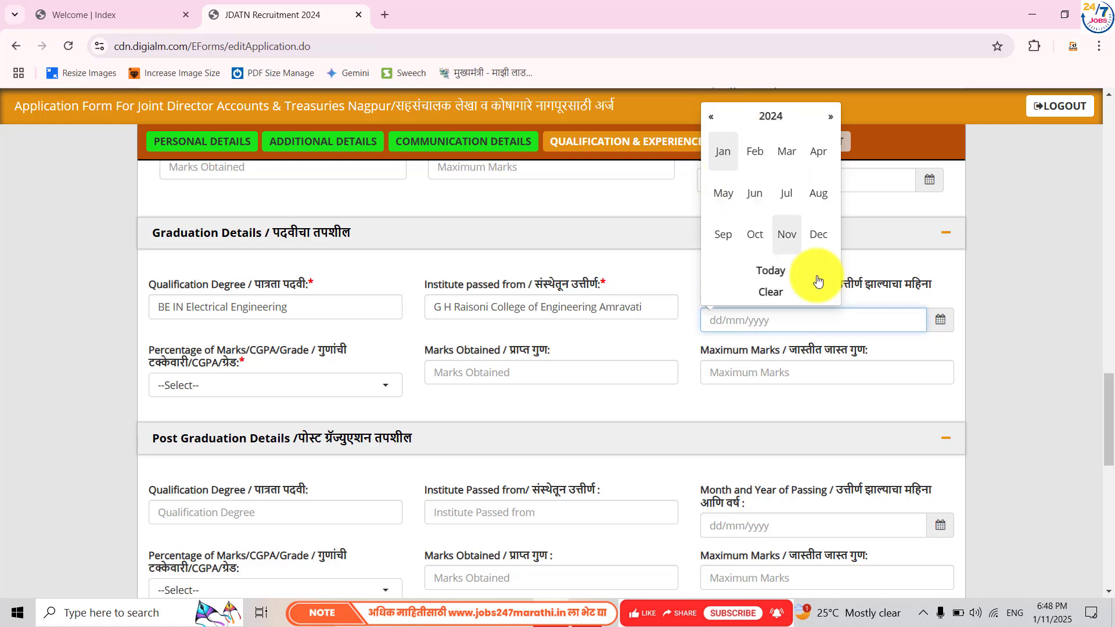
pyautogui.click(756, 195)
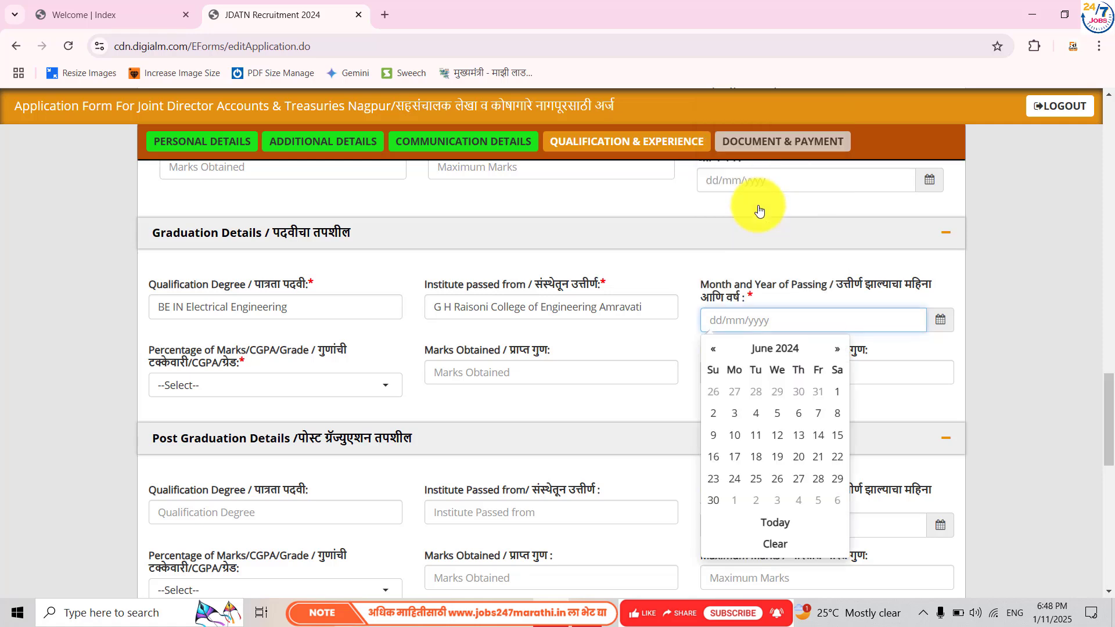
pyautogui.click(837, 392)
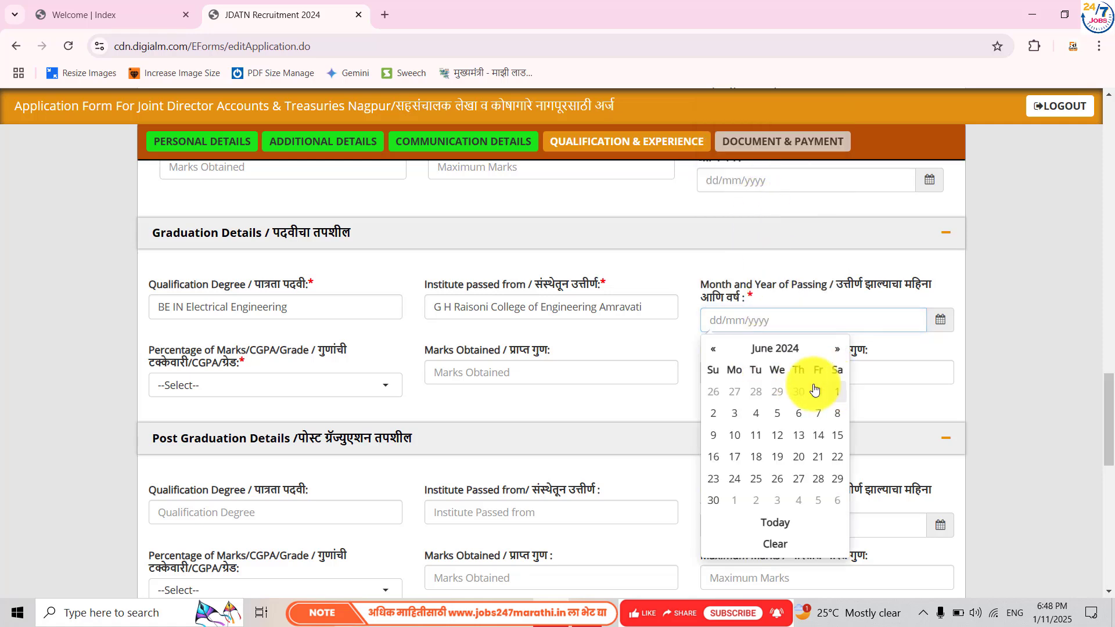
# - Enter graduation marks 1200 out of 1400, giving 85.71 percent
pyautogui.click(281, 385)
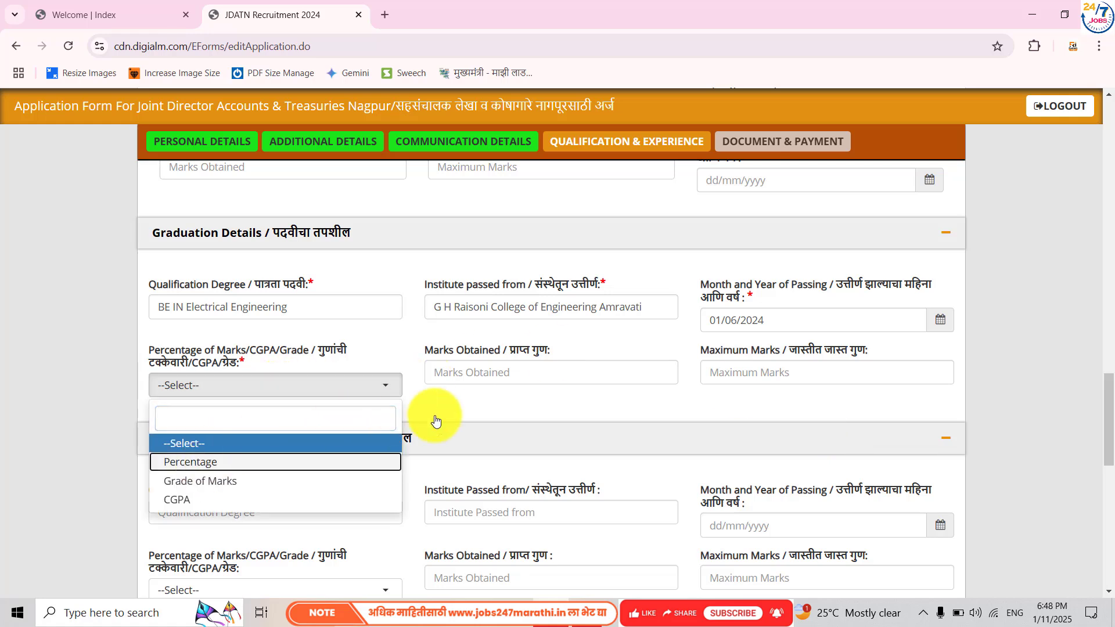
pyautogui.click(470, 378)
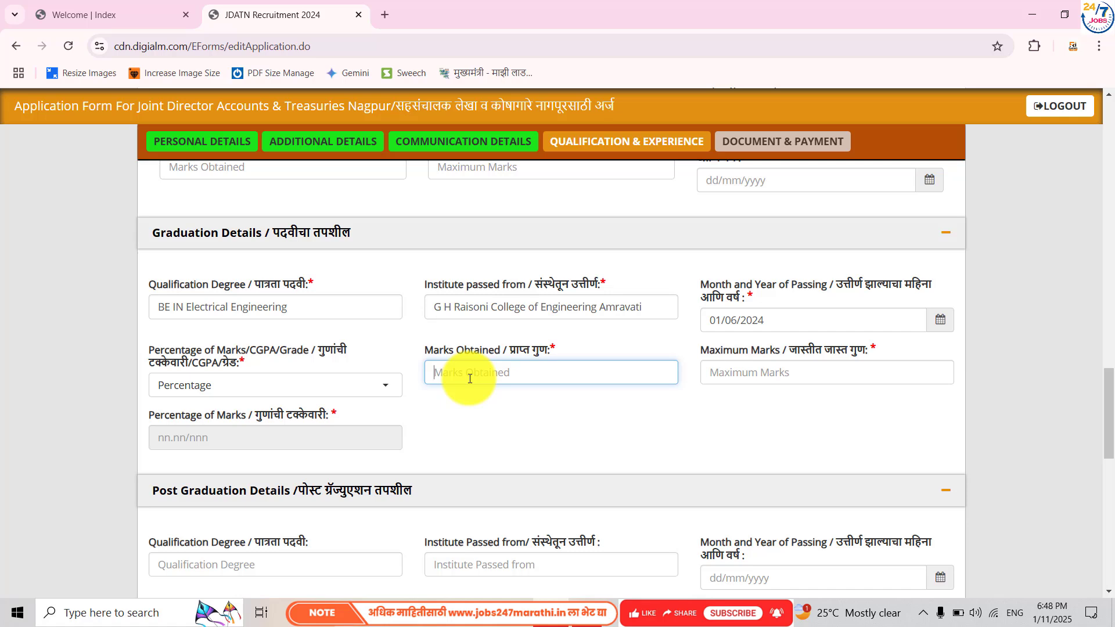
pyautogui.write('1200')
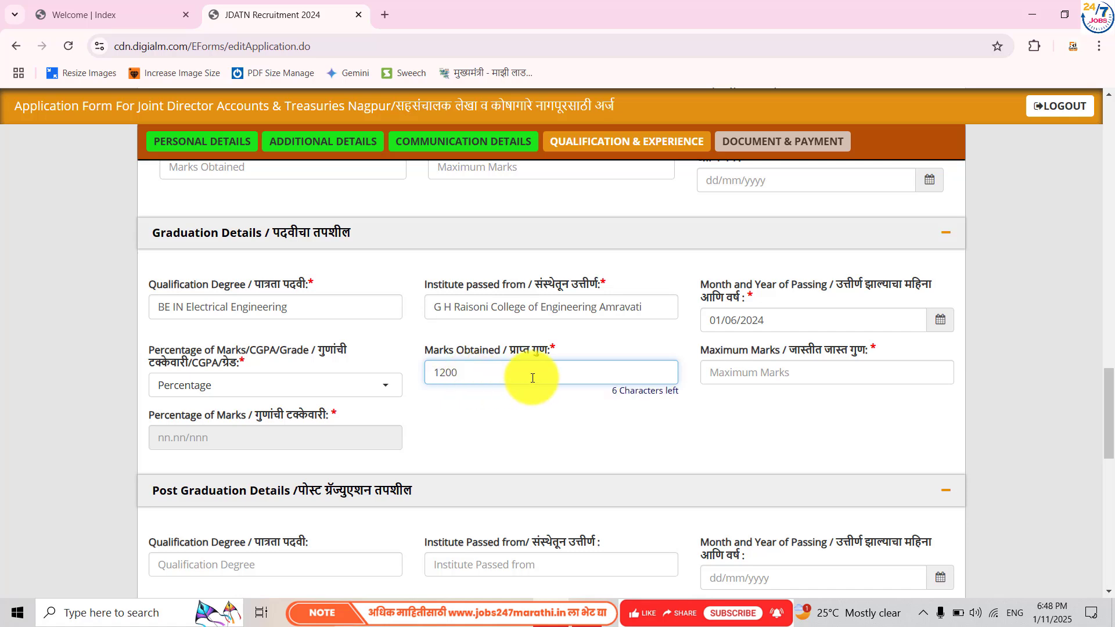
pyautogui.click(719, 369)
pyautogui.write('1')
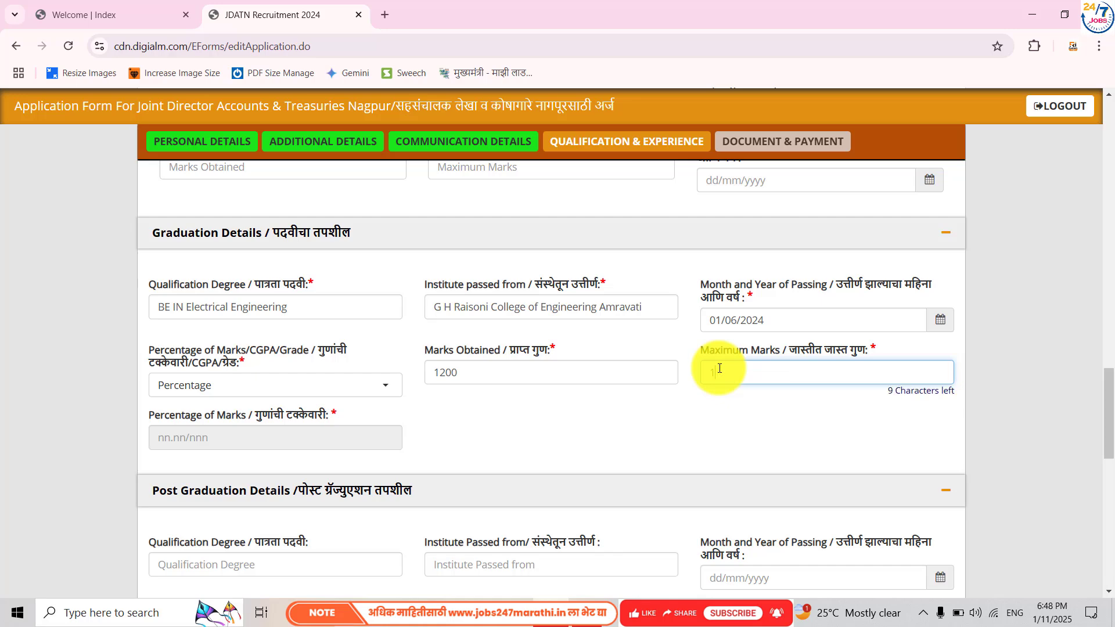
pyautogui.write('400')
pyautogui.click(565, 416)
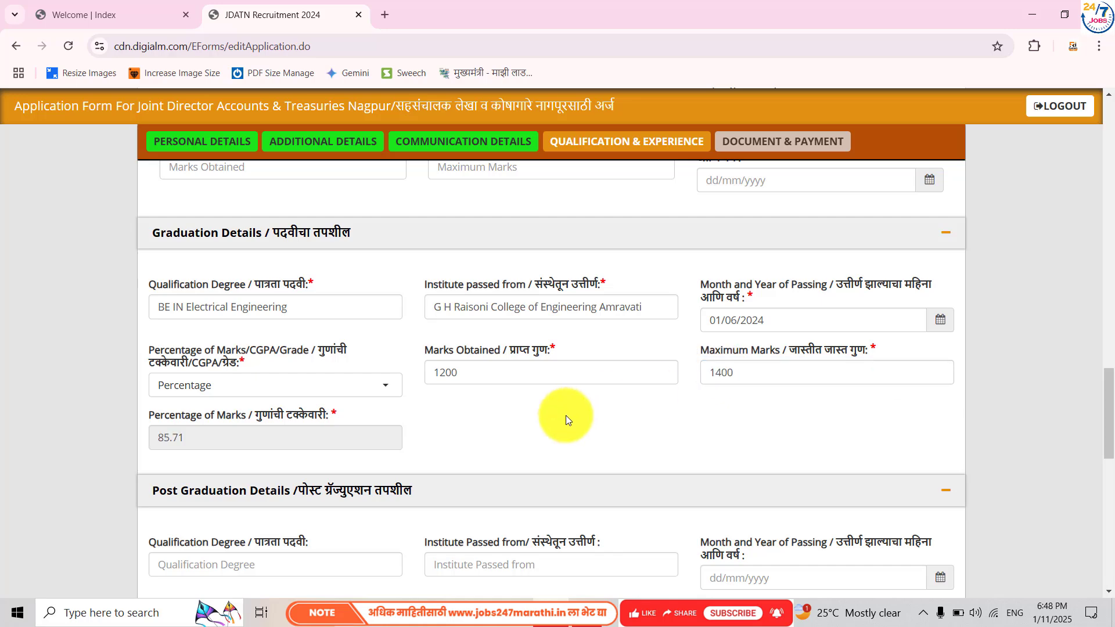
# - Answer Yes for the English typing certificate and enter serial number 2345
pyautogui.scroll(-2, 562, 394)
pyautogui.scroll(-5, 562, 388)
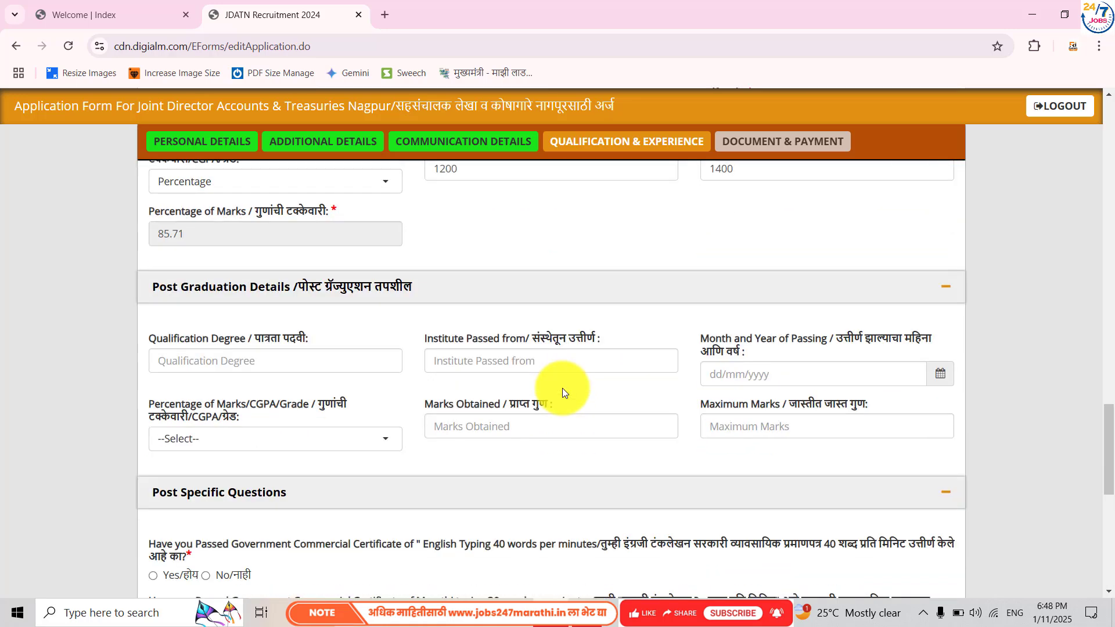
pyautogui.scroll(-1, 560, 384)
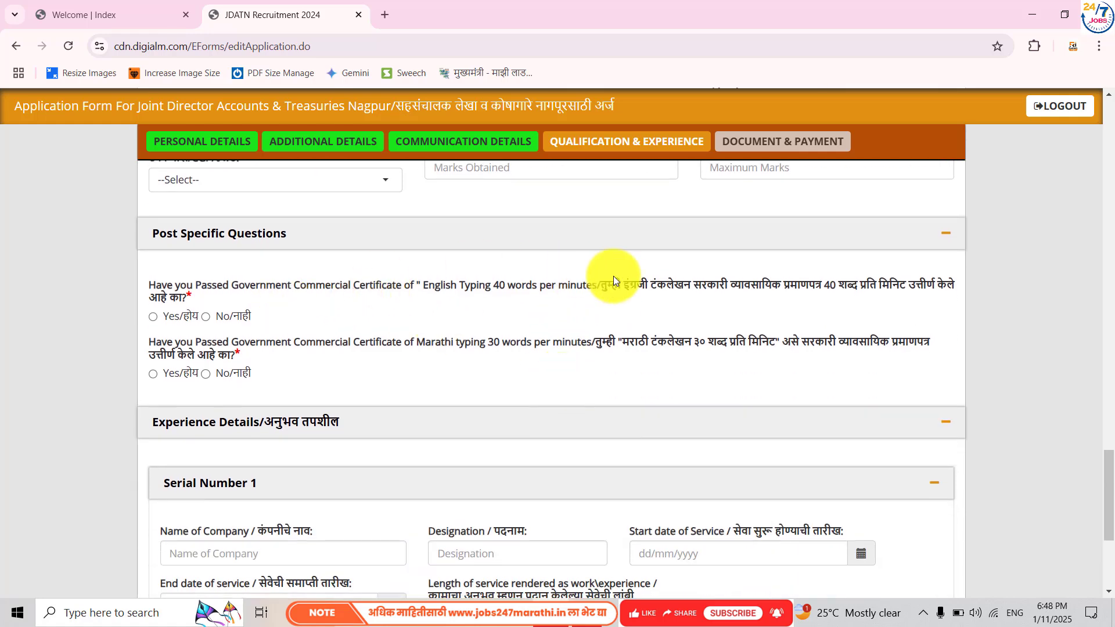
pyautogui.scroll(-1, 526, 295)
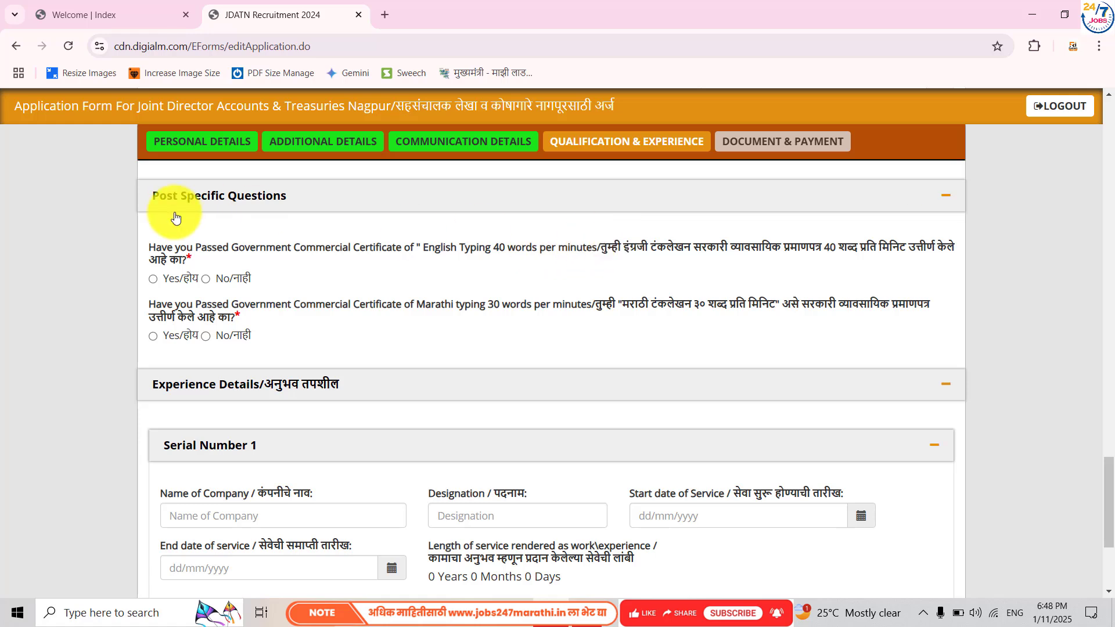
pyautogui.click(153, 280)
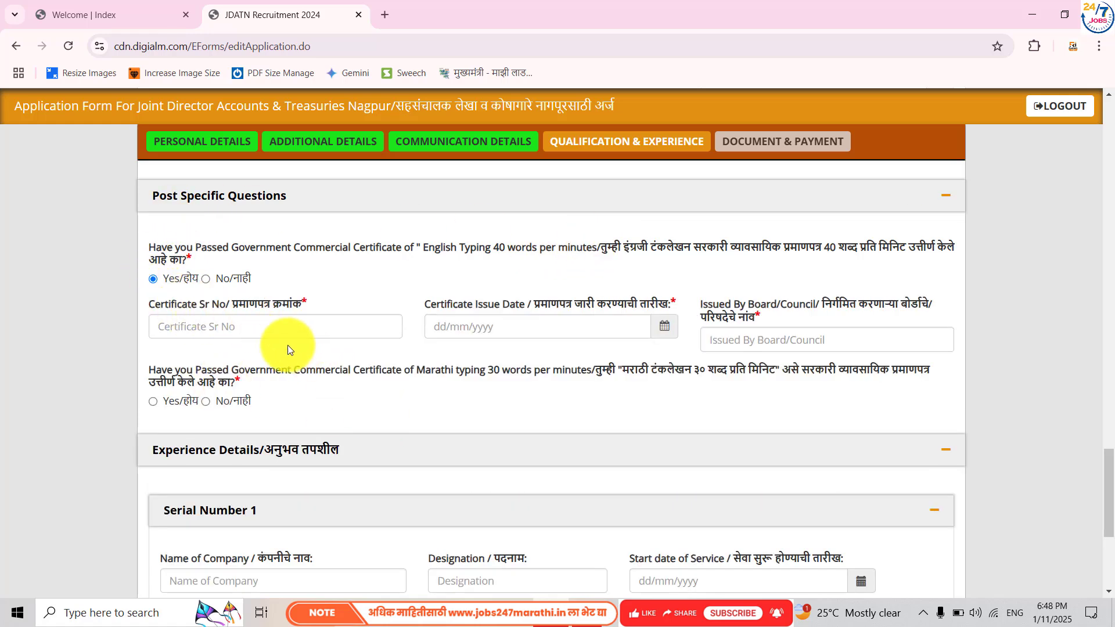
pyautogui.click(214, 337)
pyautogui.write('2345')
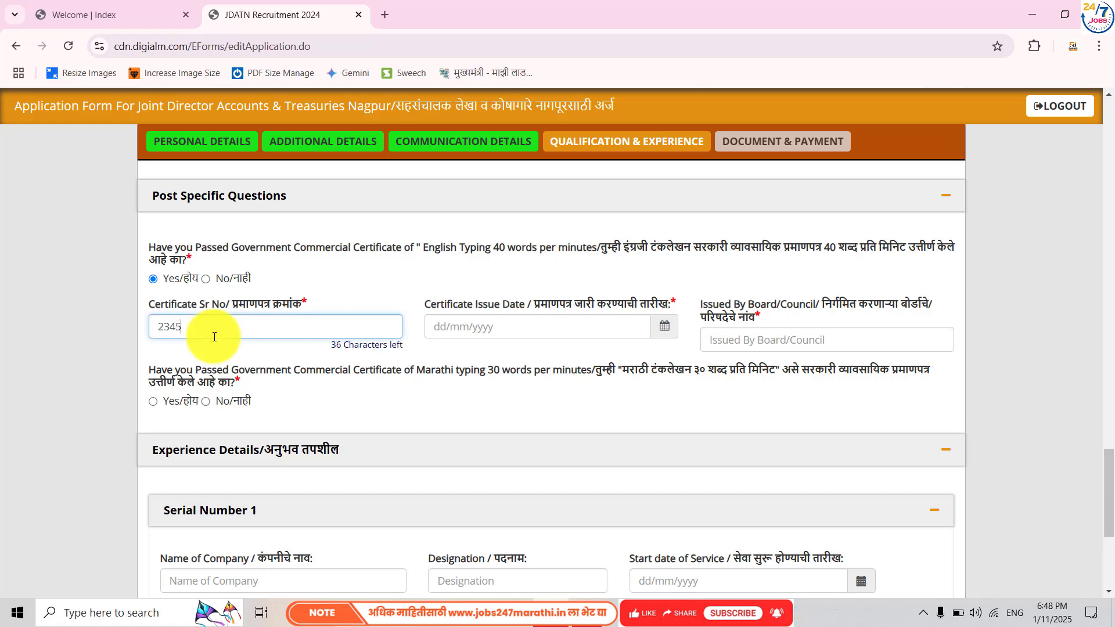
# - Set the English typing certificate issue date to 05/06/2024
pyautogui.click(658, 332)
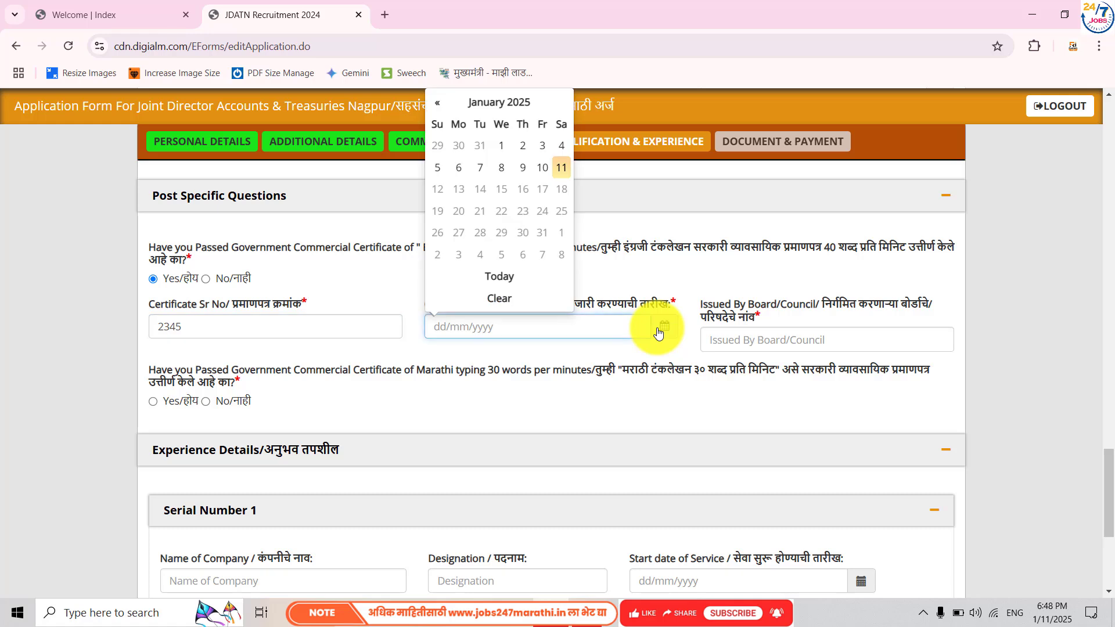
pyautogui.click(504, 104)
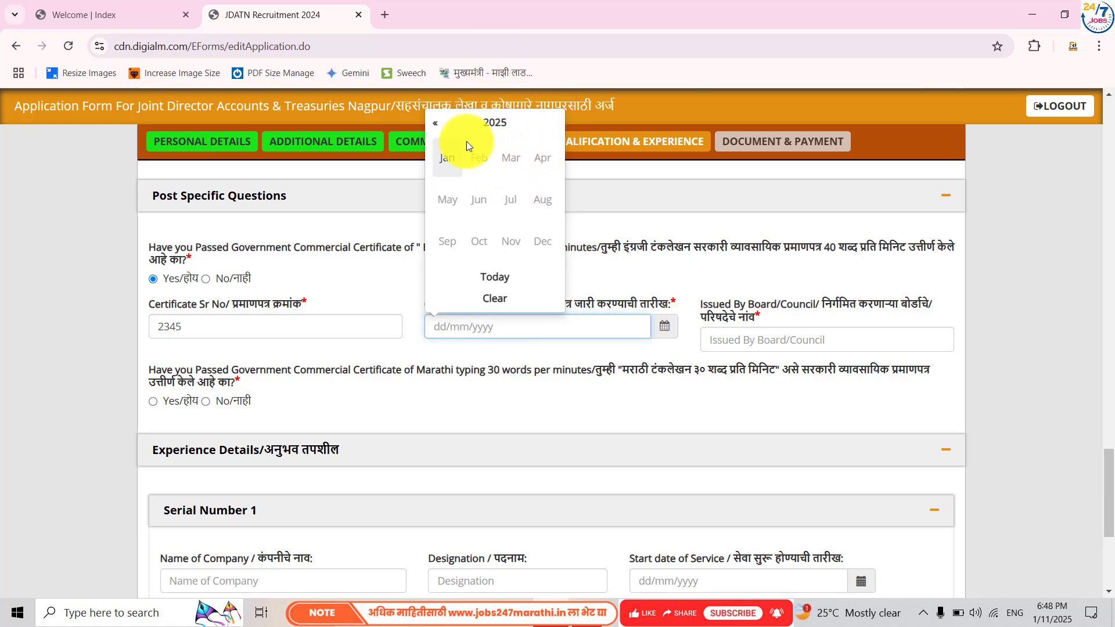
pyautogui.click(452, 124)
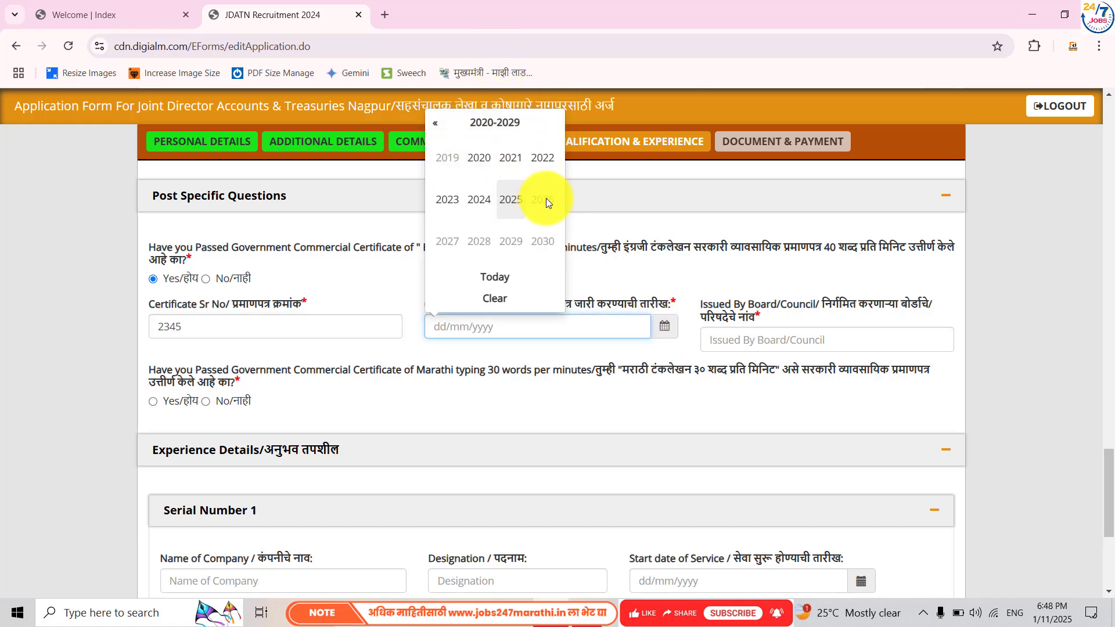
pyautogui.click(480, 204)
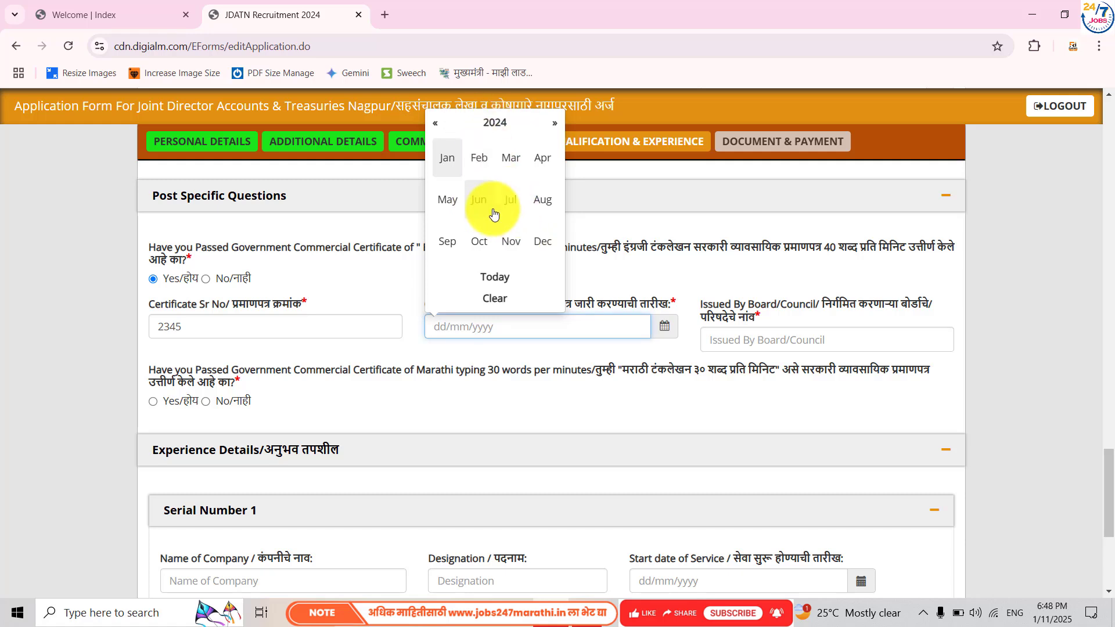
pyautogui.click(493, 214)
pyautogui.click(496, 169)
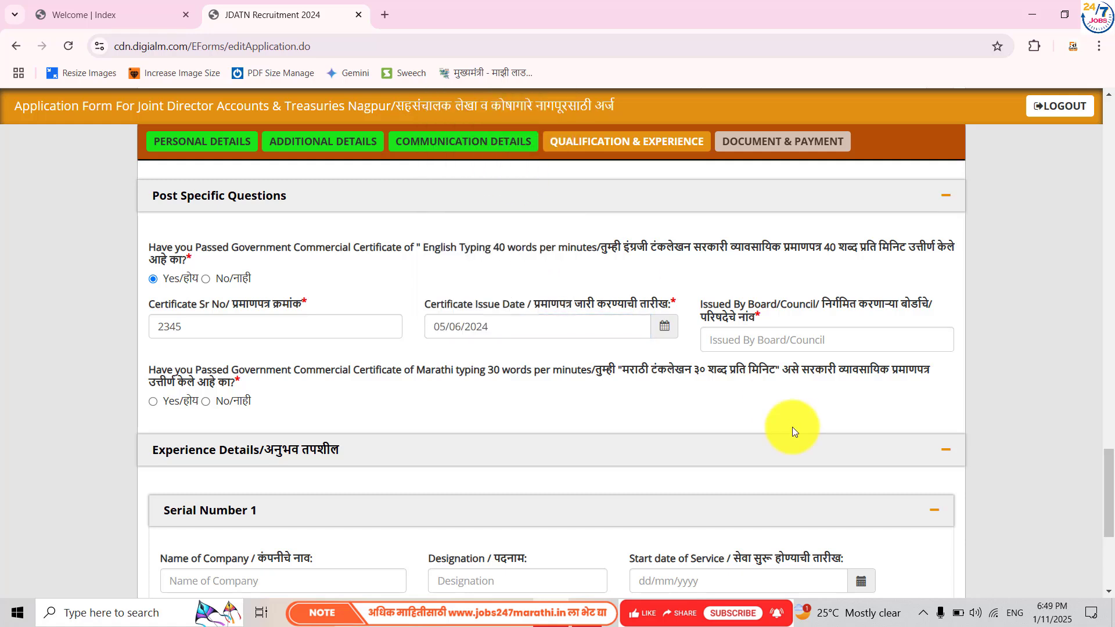
pyautogui.click(737, 342)
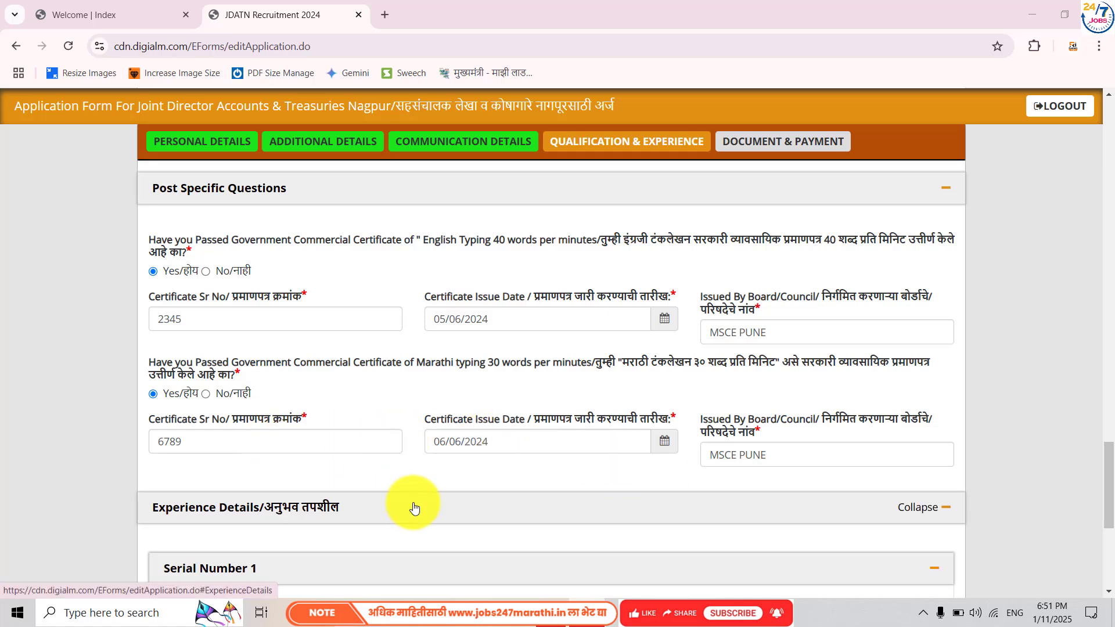
# - Save the qualification details, acknowledge the confirmation, and start the passport photo upload
pyautogui.scroll(-6, 660, 488)
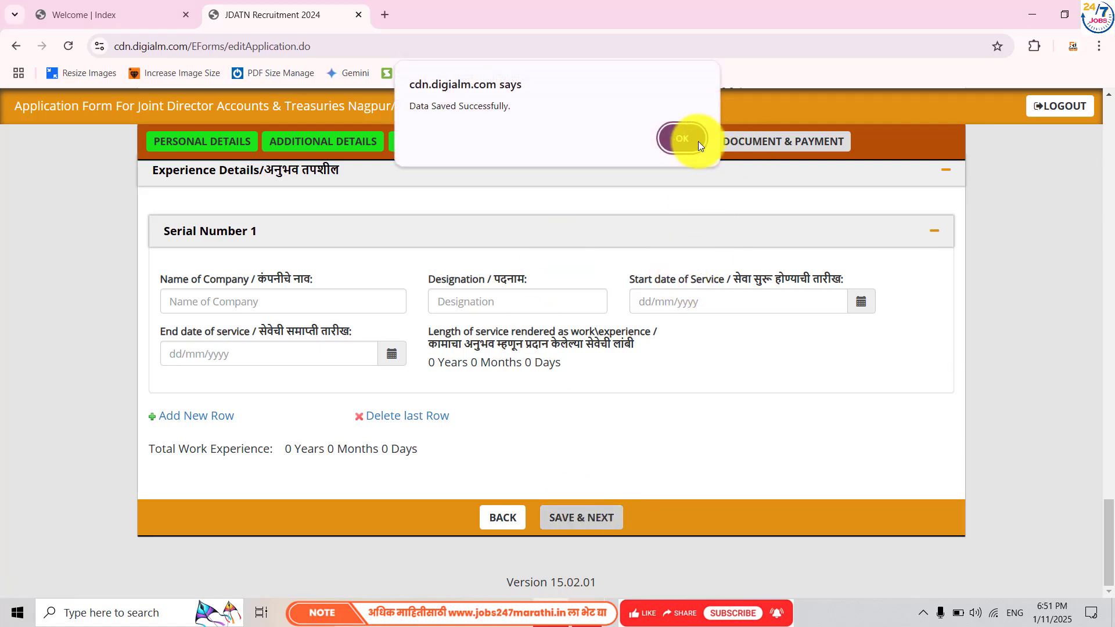
pyautogui.click(698, 141)
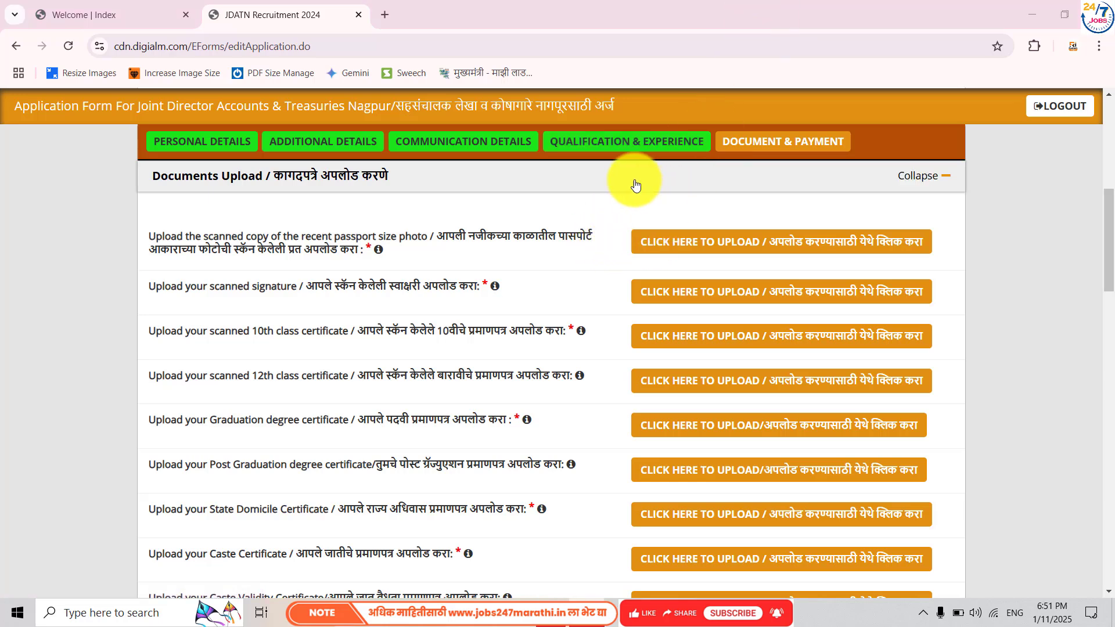
pyautogui.click(664, 255)
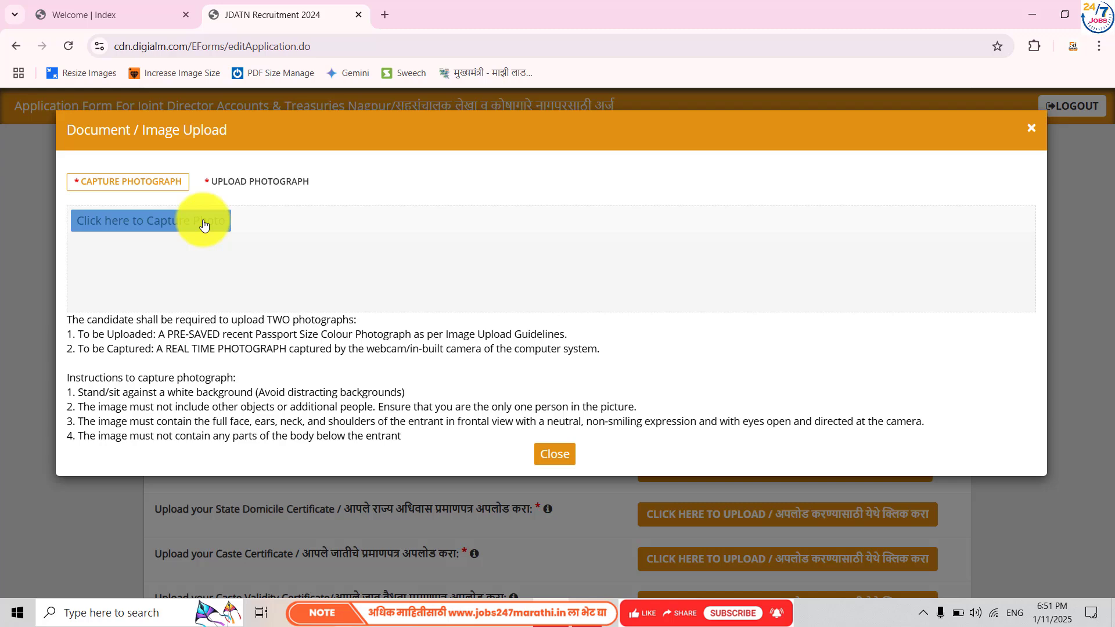
# - Try capturing a live webcam photo, allowing camera access this time
pyautogui.click(204, 224)
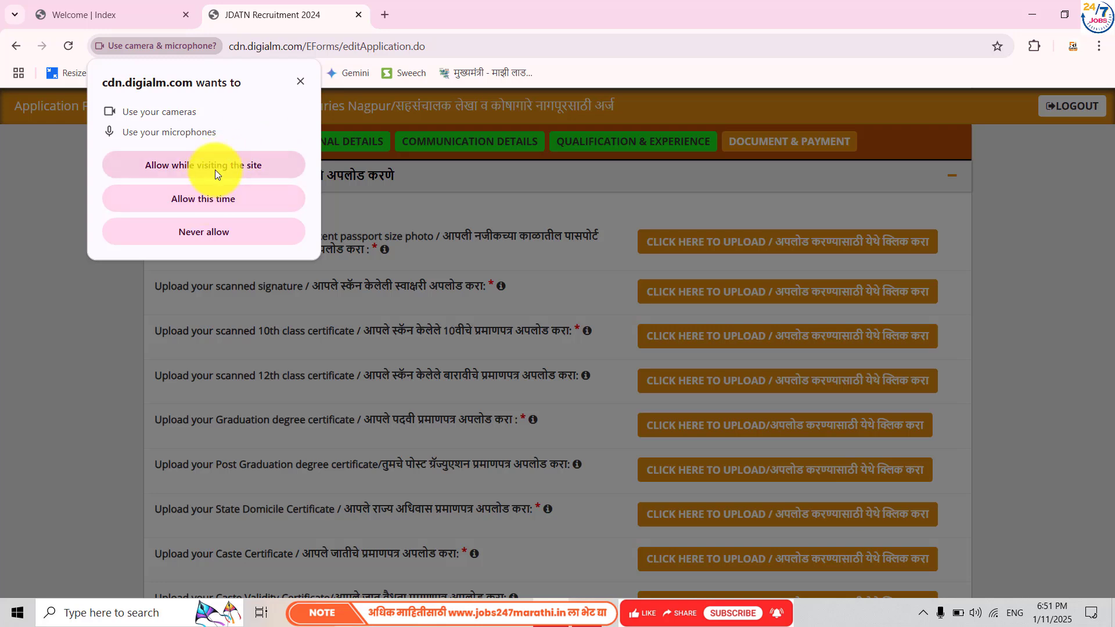
pyautogui.click(210, 186)
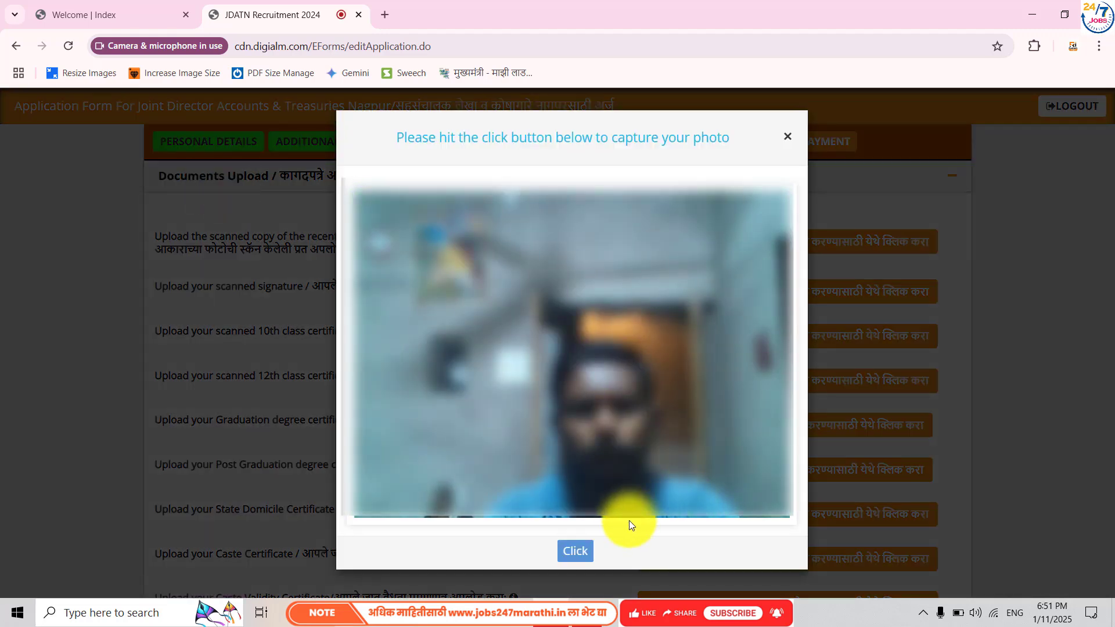
pyautogui.click(571, 552)
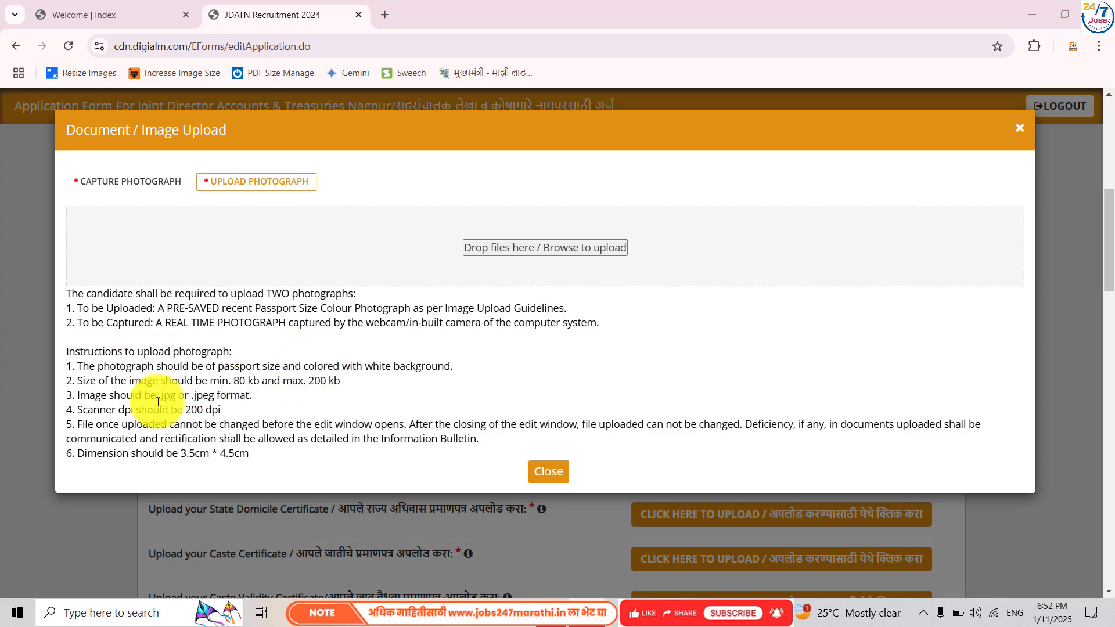
# - Select the first photo instruction line, then close the upload window
pyautogui.click(75, 365)
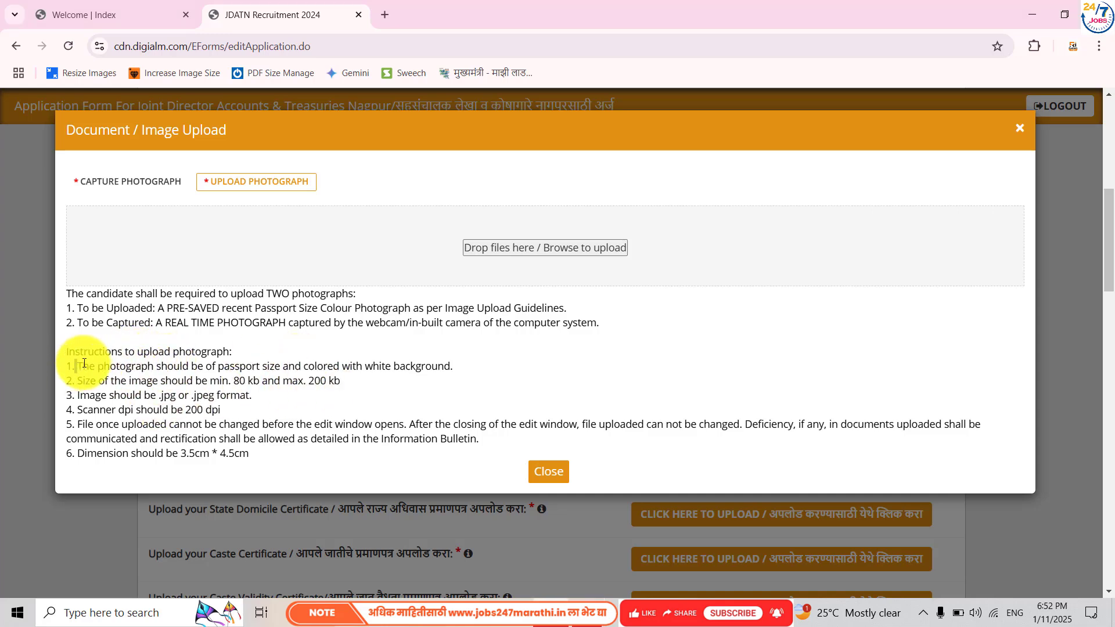
pyautogui.moveTo(84, 363); pyautogui.dragTo(454, 372)
pyautogui.click(455, 370)
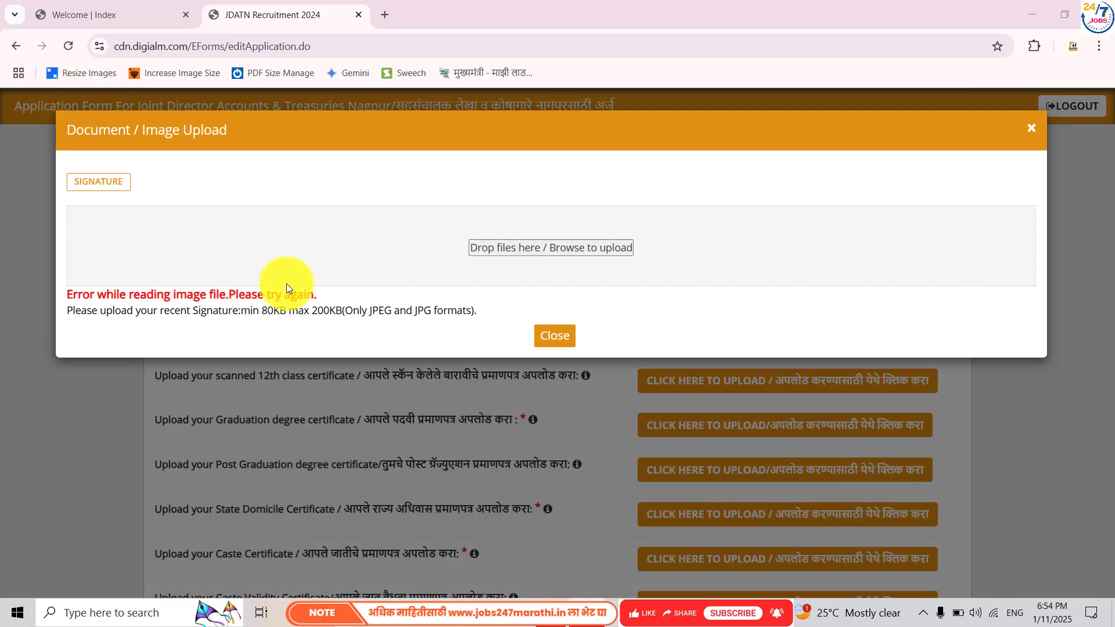
pyautogui.click(546, 337)
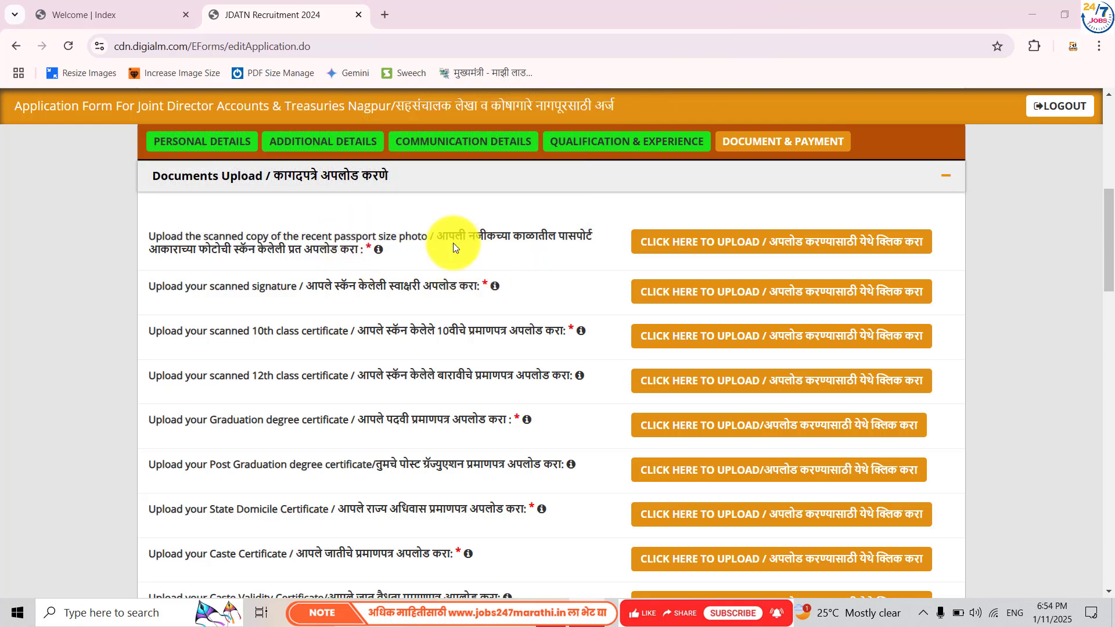
# - Review the Documents Upload list, scrolling down to Payment Details and back
pyautogui.moveTo(493, 288)
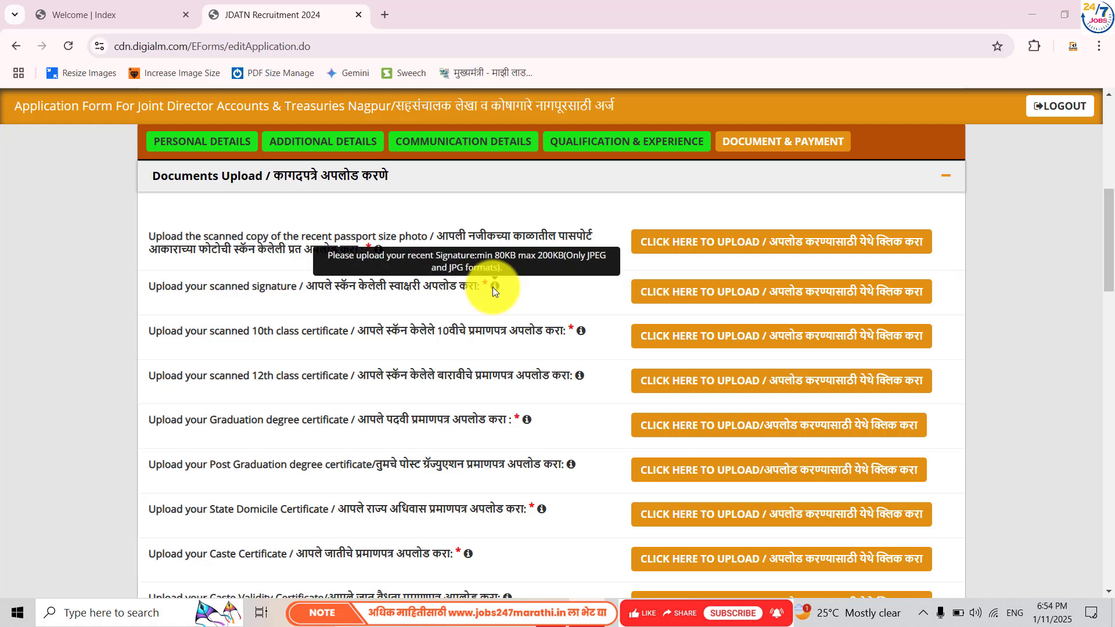
pyautogui.moveTo(583, 331)
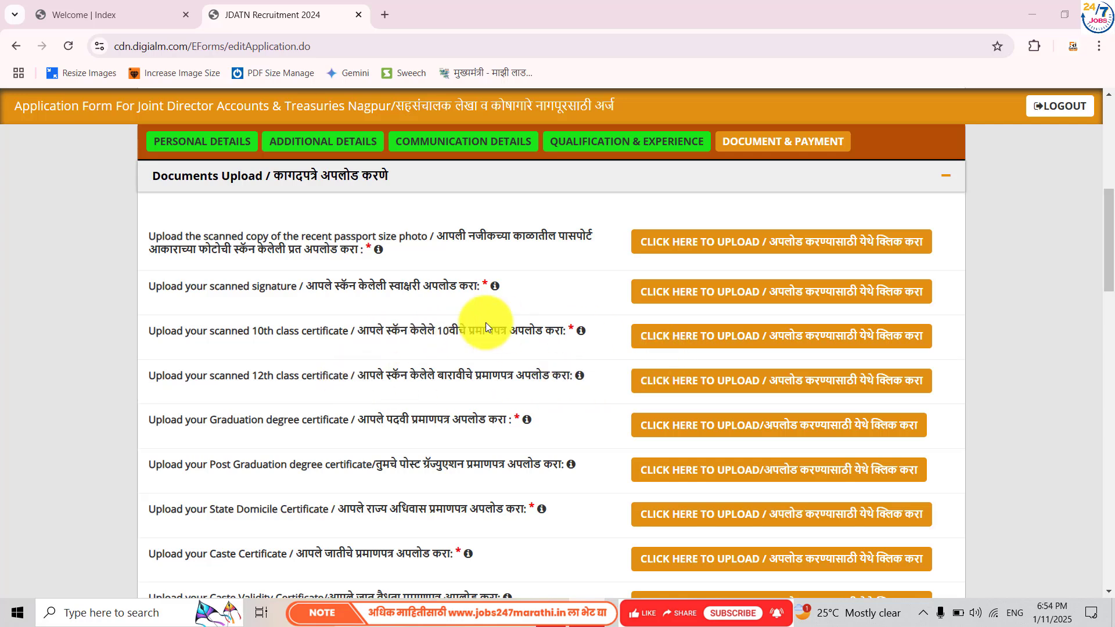
pyautogui.scroll(-2, 446, 407)
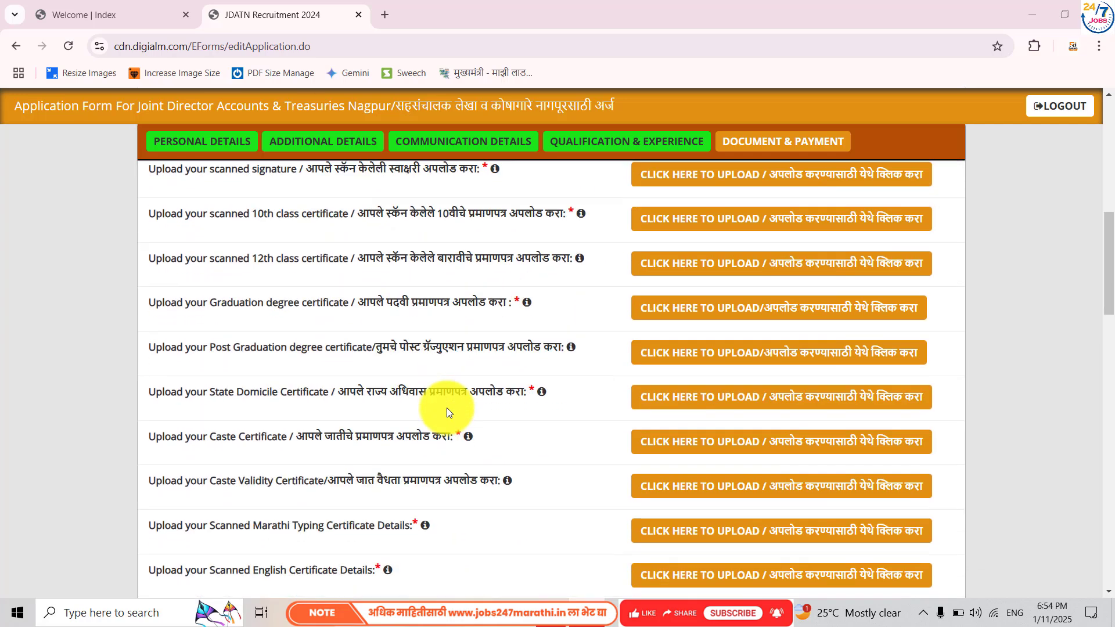
pyautogui.scroll(-2, 428, 401)
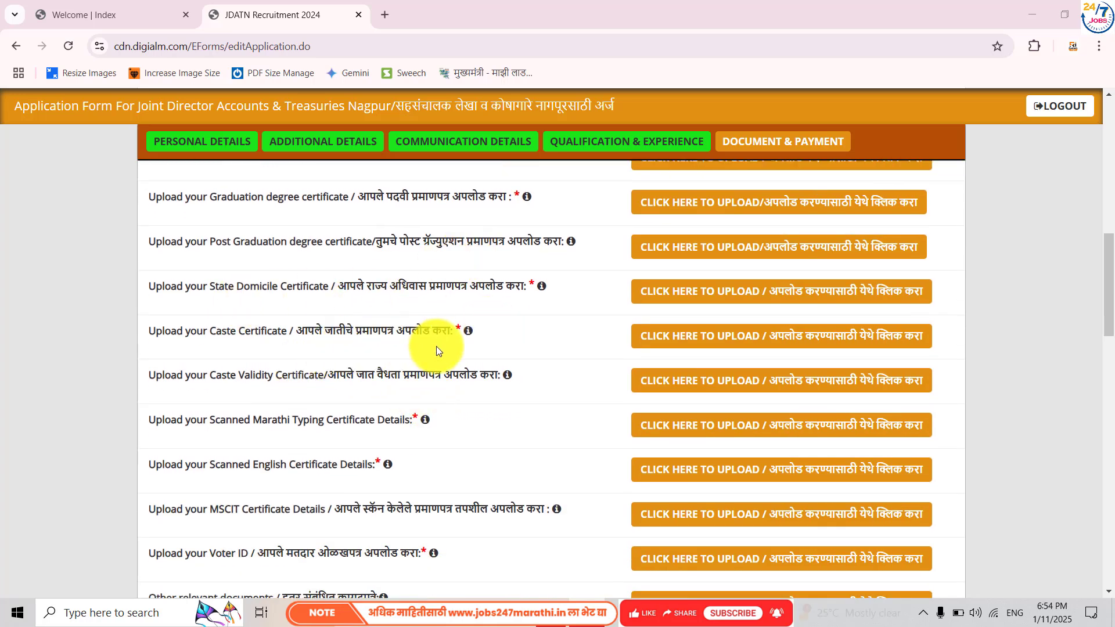
pyautogui.scroll(-2, 343, 402)
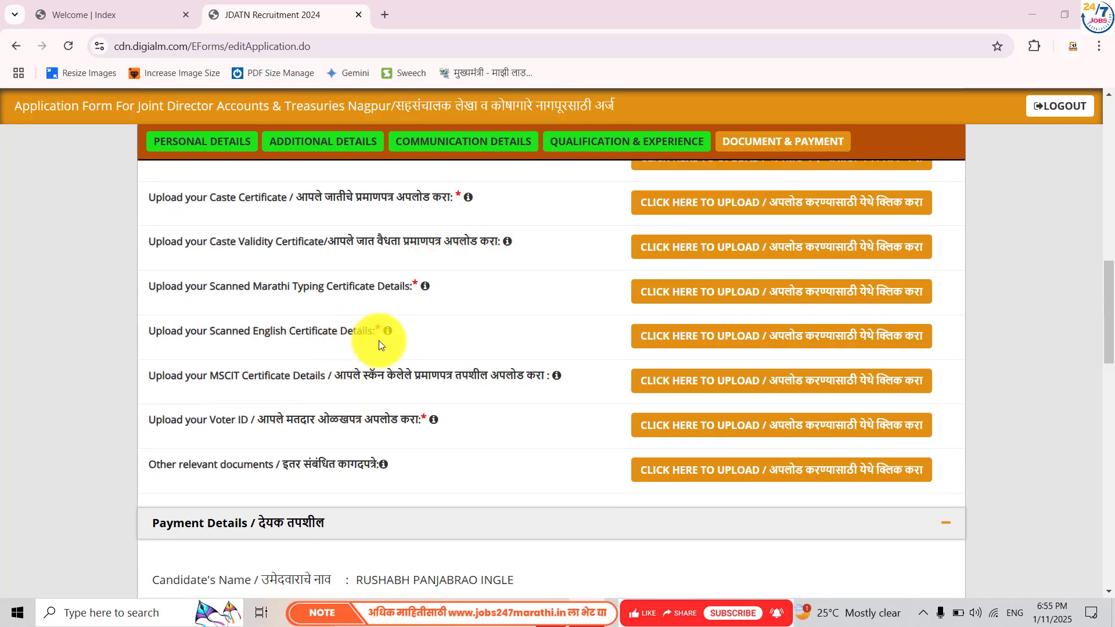
pyautogui.scroll(-1, 407, 393)
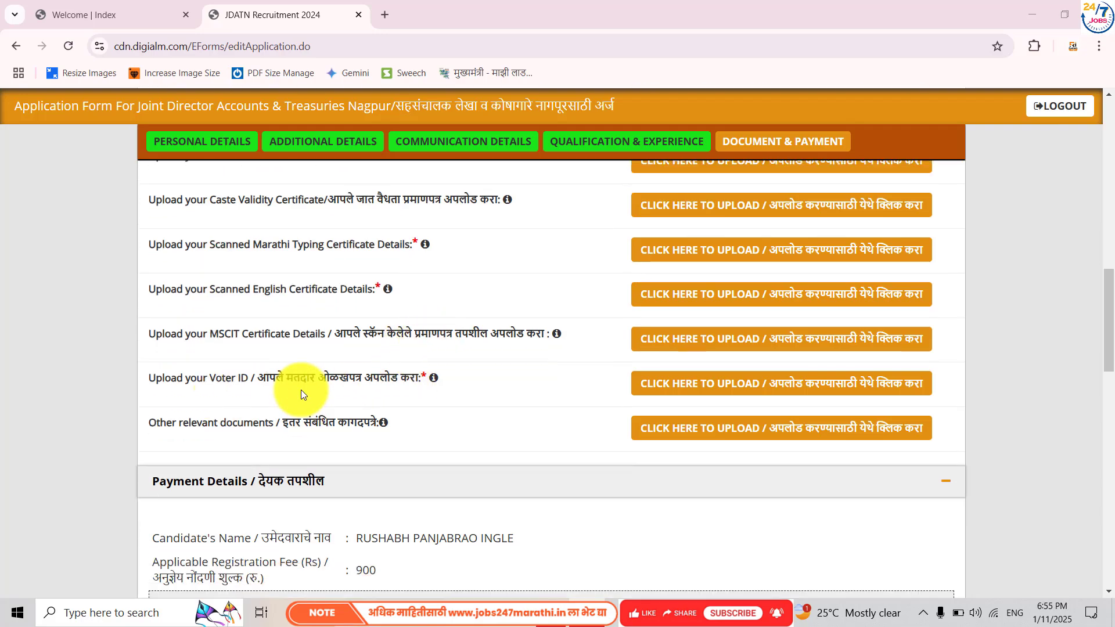
pyautogui.scroll(12, 377, 429)
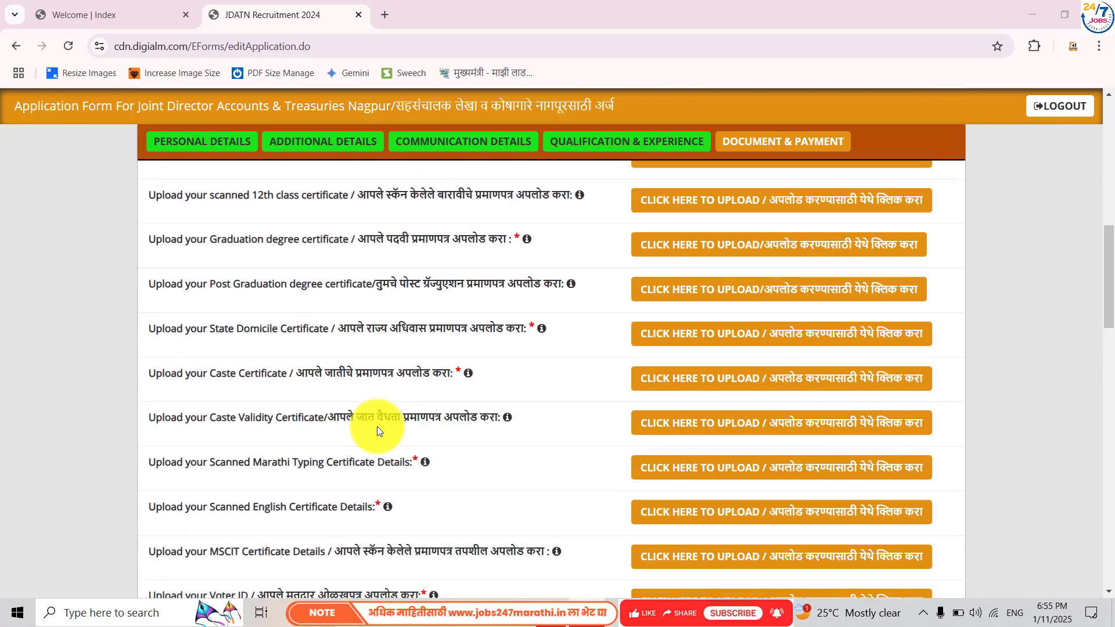
pyautogui.scroll(-5, 377, 426)
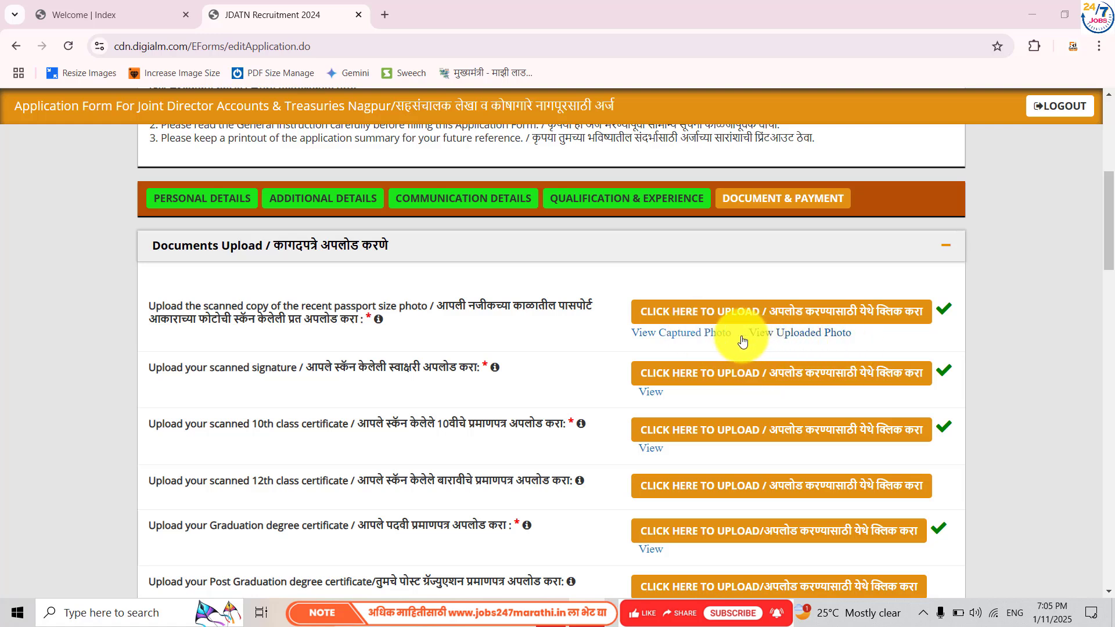
pyautogui.click(664, 333)
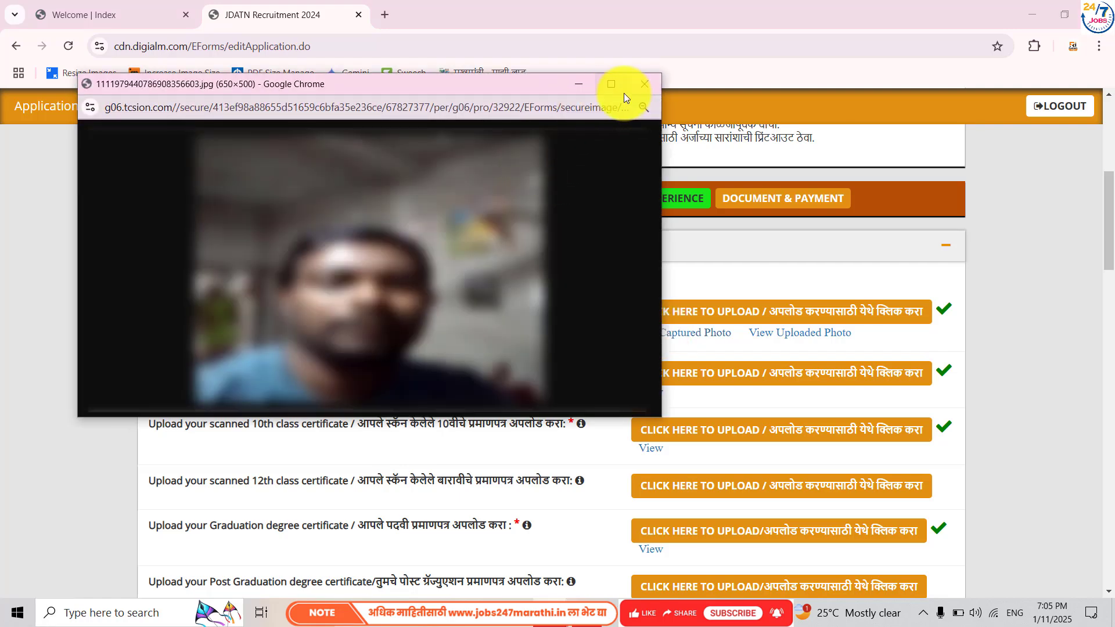
pyautogui.click(642, 86)
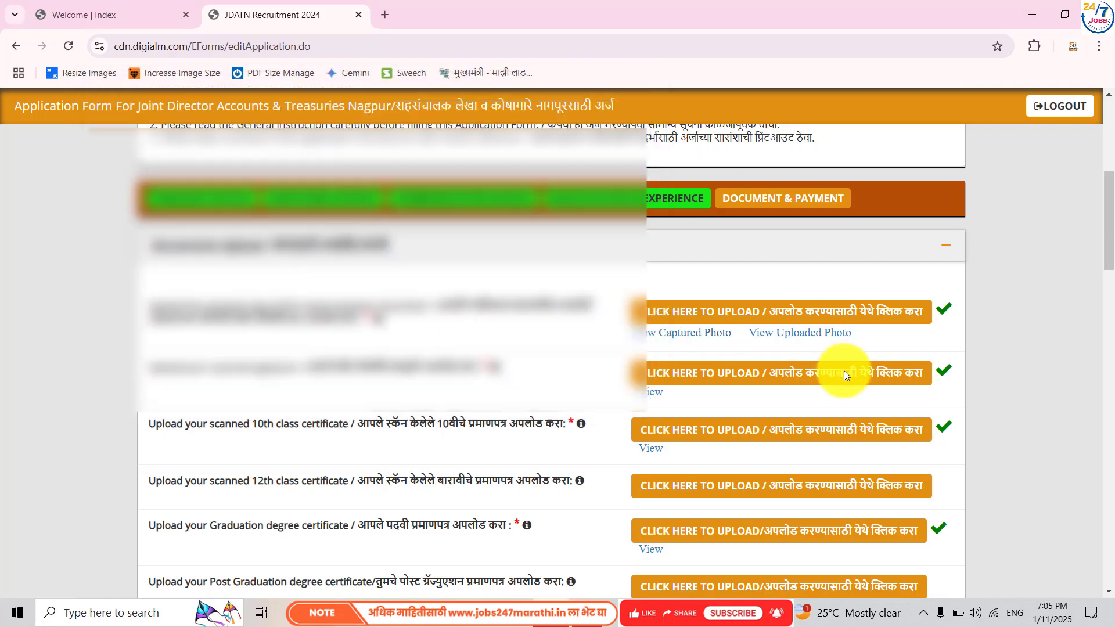
pyautogui.click(805, 334)
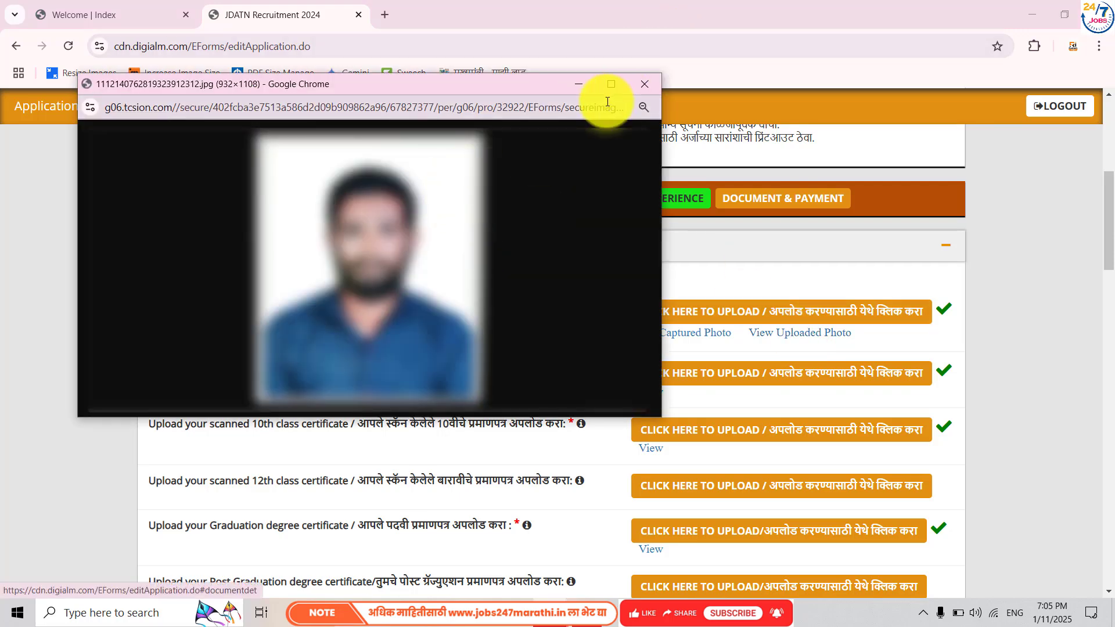
pyautogui.scroll(-3, 553, 286)
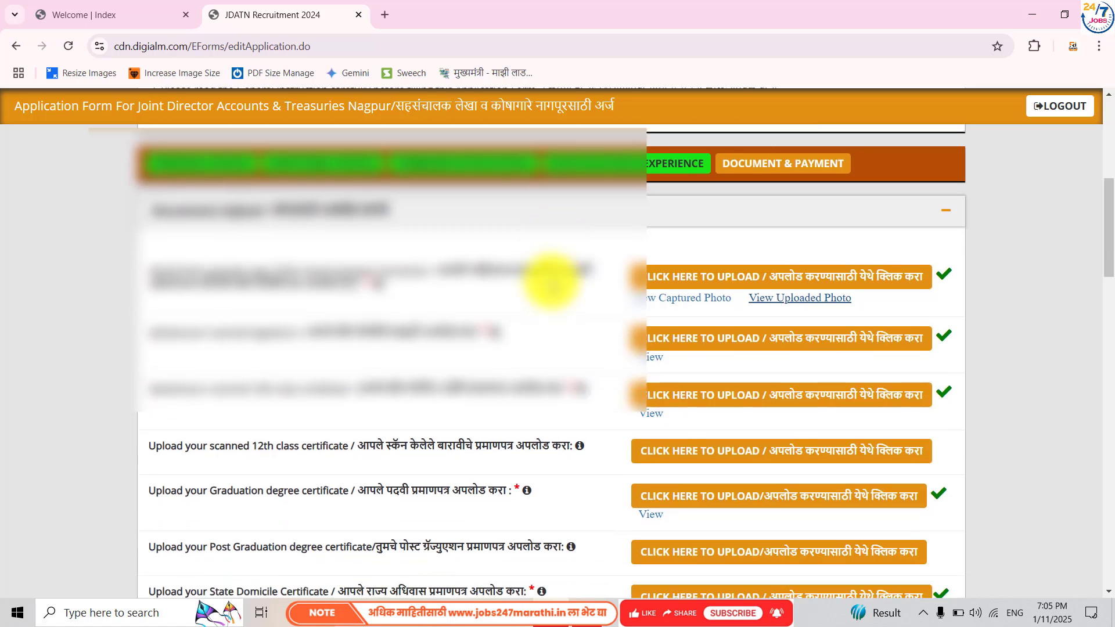
pyautogui.click(655, 232)
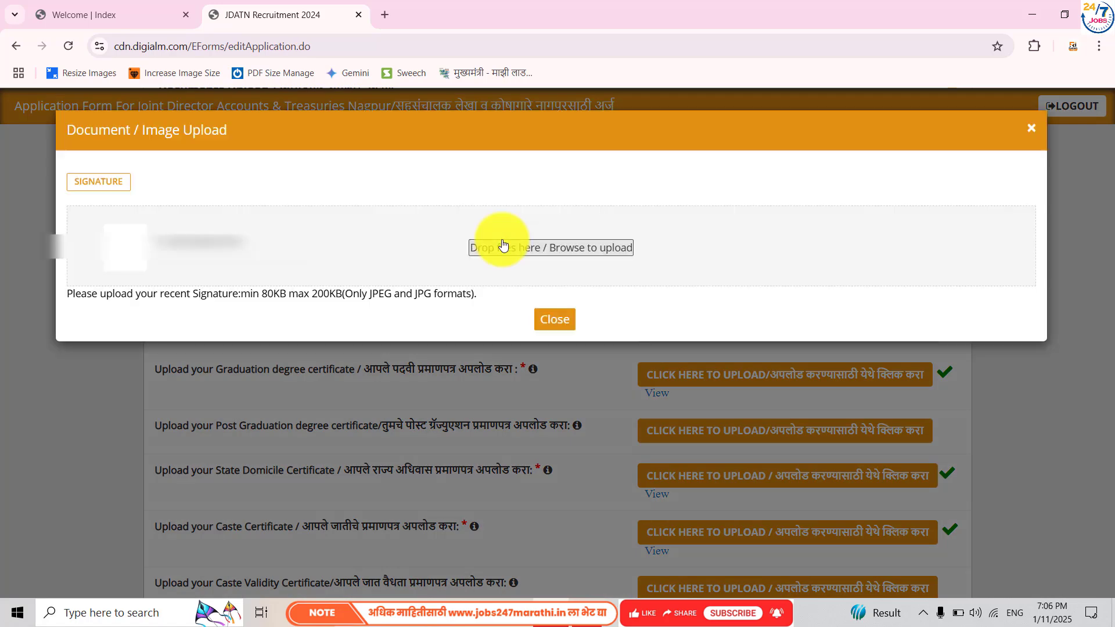
pyautogui.click(556, 317)
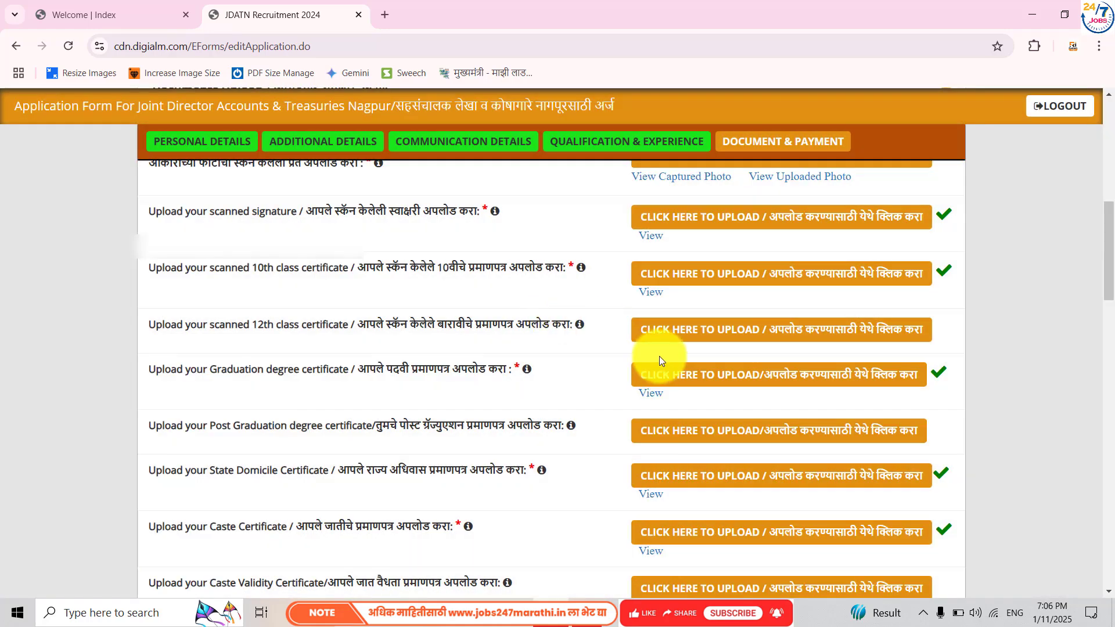
# - Tick the uploaded-documents, advertisement-read and I Agree declarations
pyautogui.scroll(-1, 660, 357)
pyautogui.scroll(-10, 660, 358)
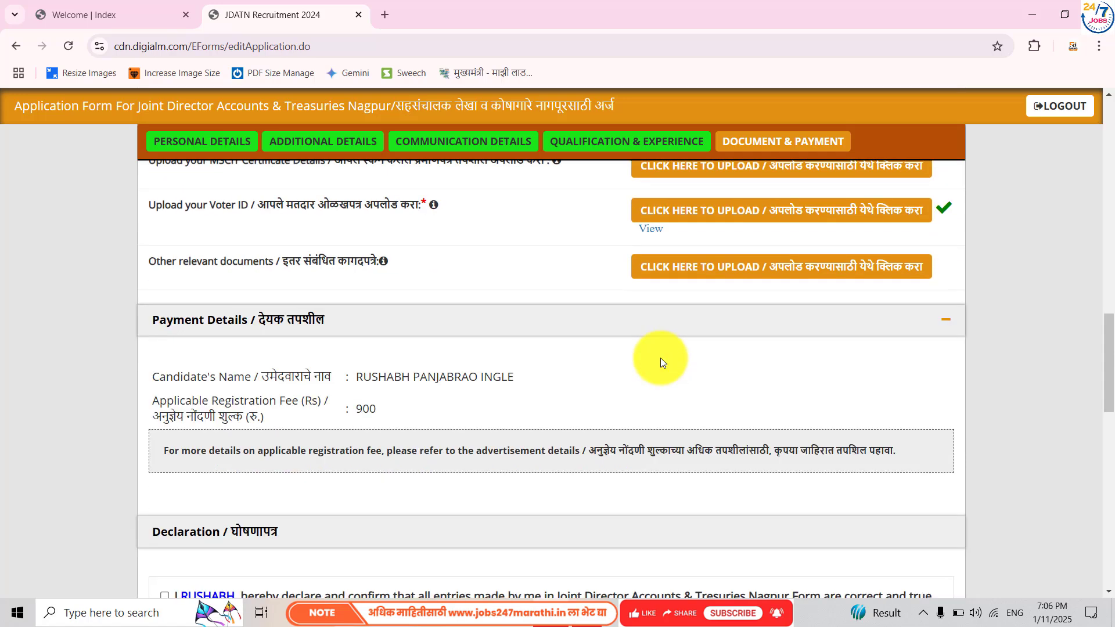
pyautogui.scroll(-5, 660, 358)
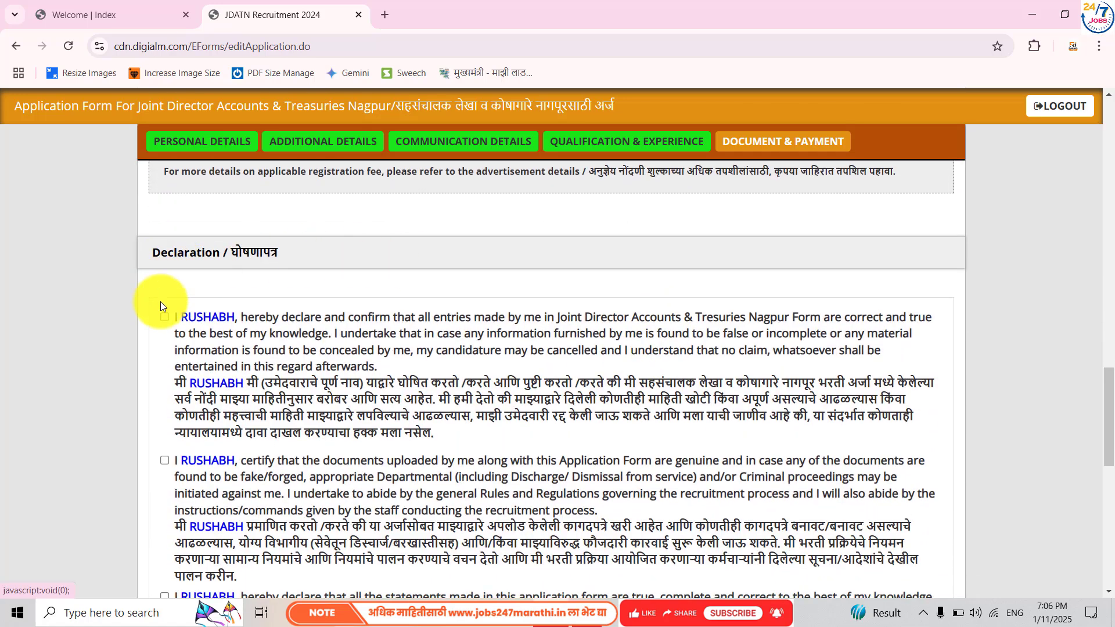
pyautogui.click(162, 463)
pyautogui.scroll(-4, 162, 522)
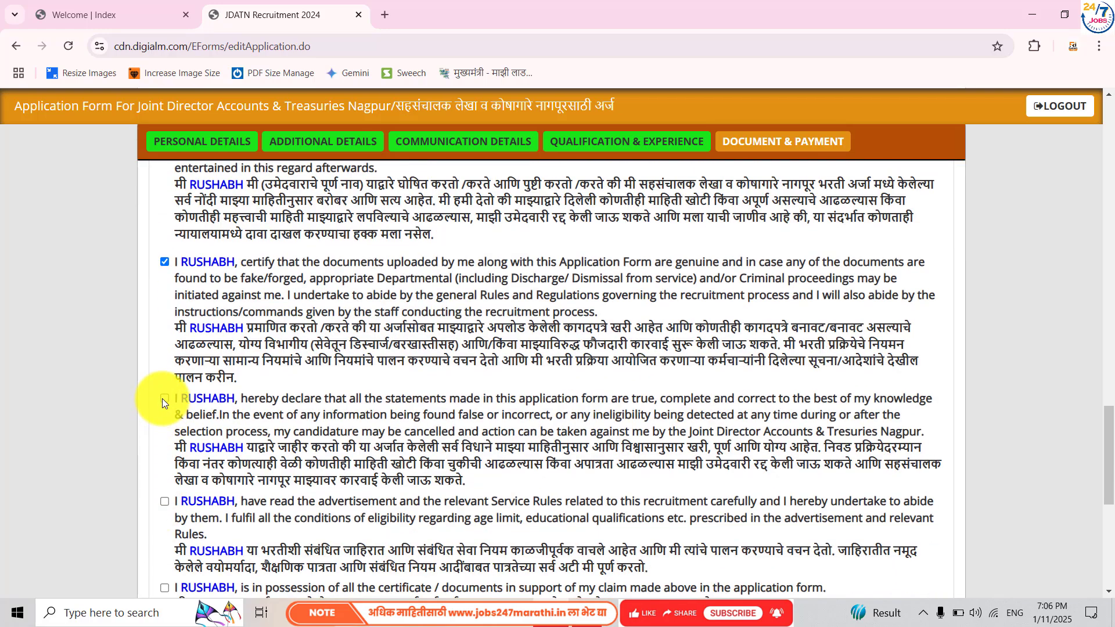
pyautogui.click(164, 501)
pyautogui.scroll(-3, 163, 491)
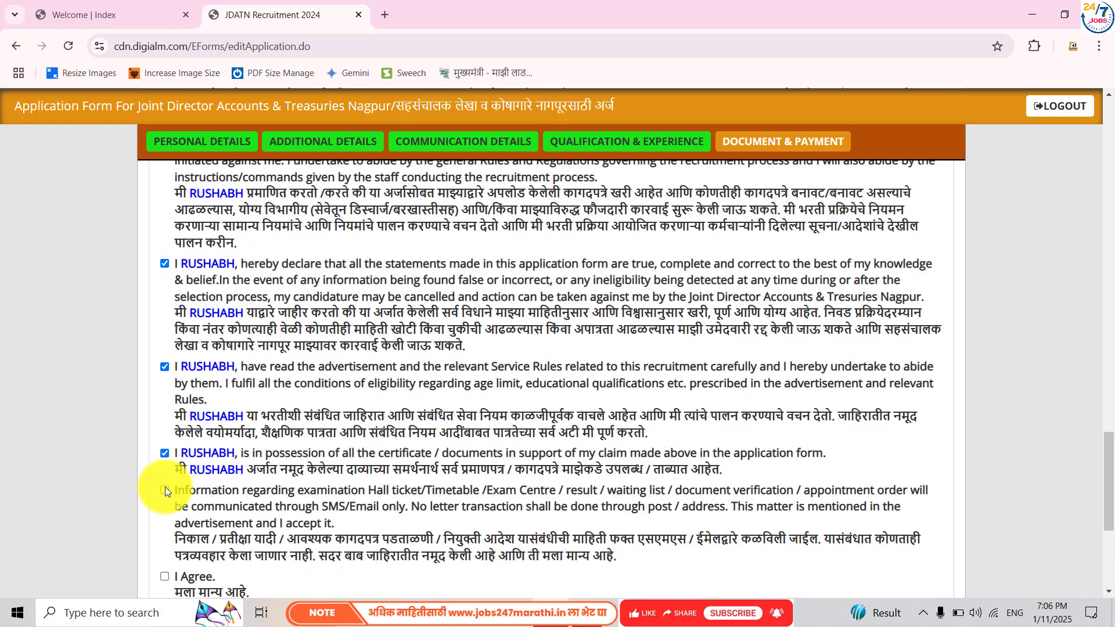
pyautogui.click(163, 577)
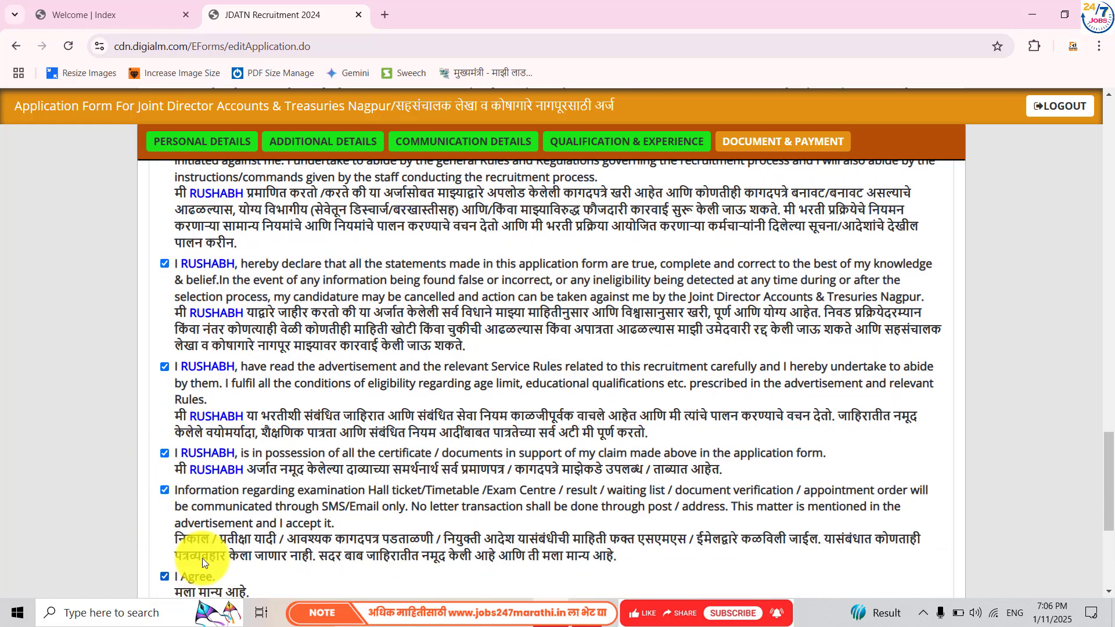
pyautogui.scroll(-3, 274, 543)
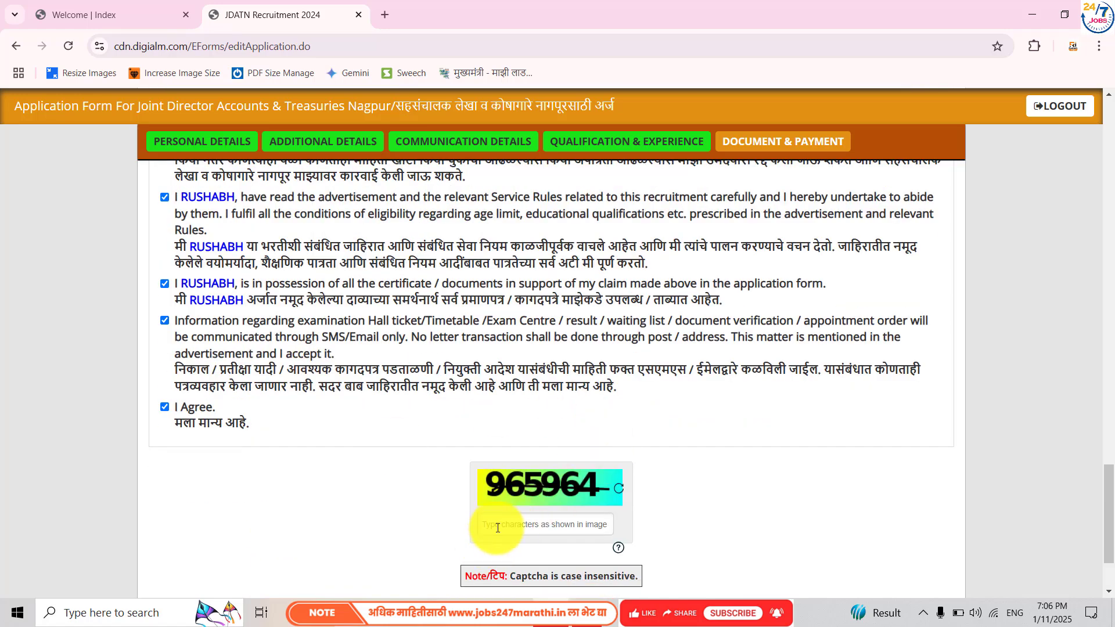
# - Enter the captcha code, then review the application preview and close it
pyautogui.scroll(-2, 497, 527)
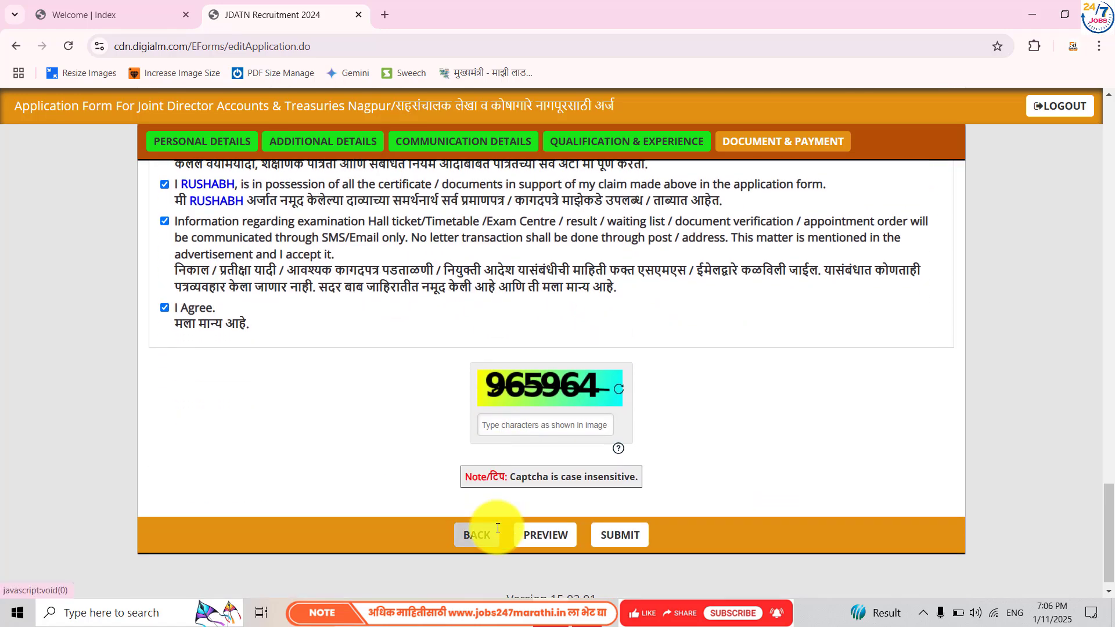
pyautogui.write('965964')
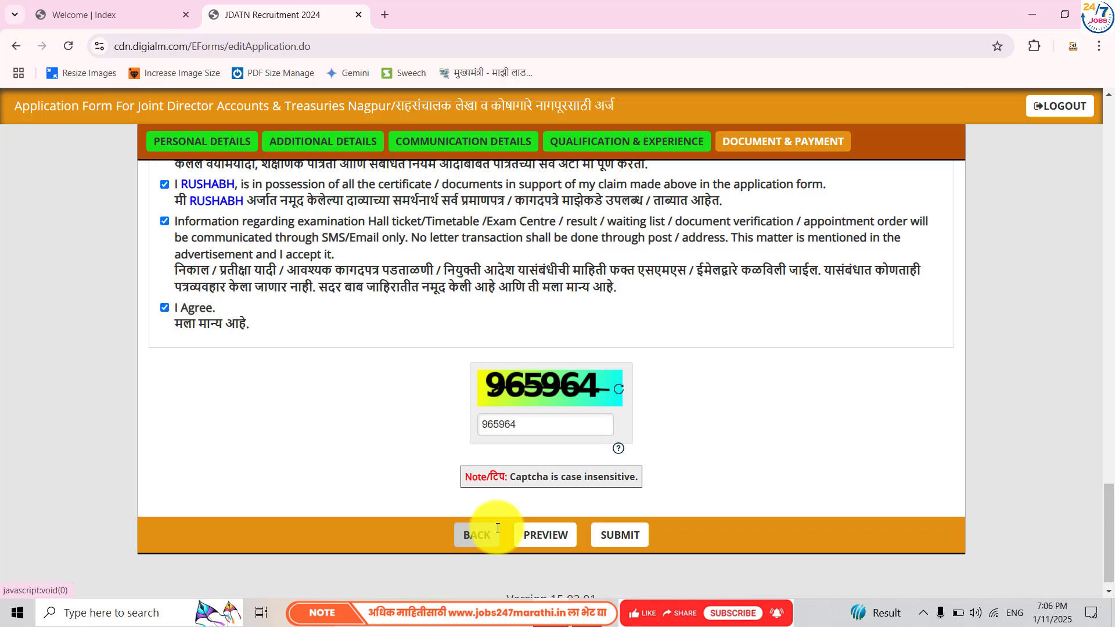
pyautogui.click(538, 531)
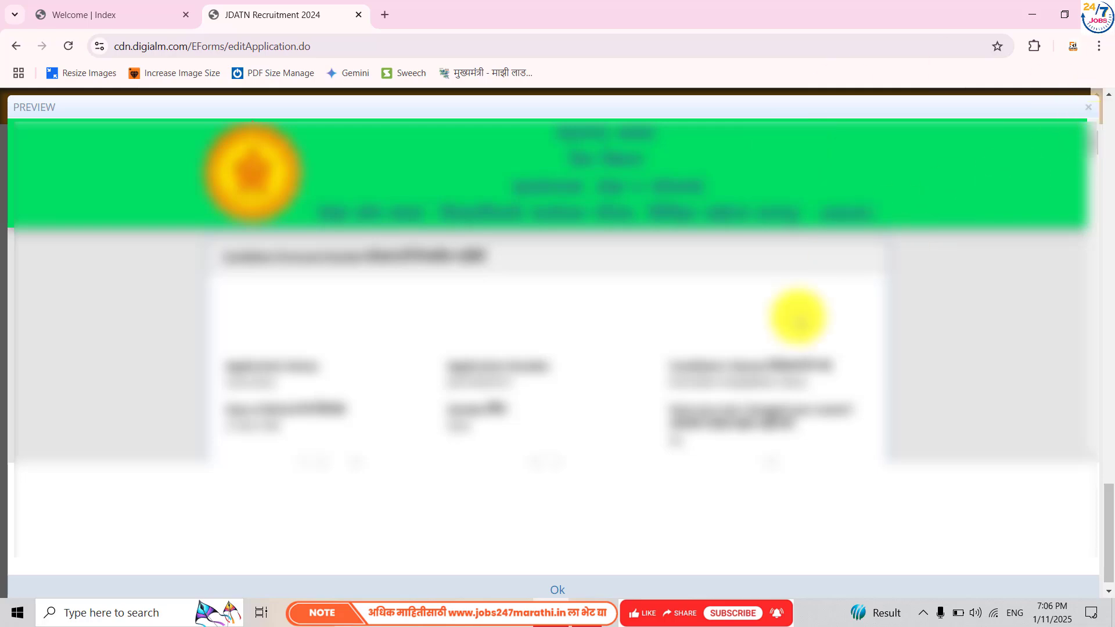
pyautogui.scroll(-6, 774, 372)
pyautogui.scroll(-10, 774, 361)
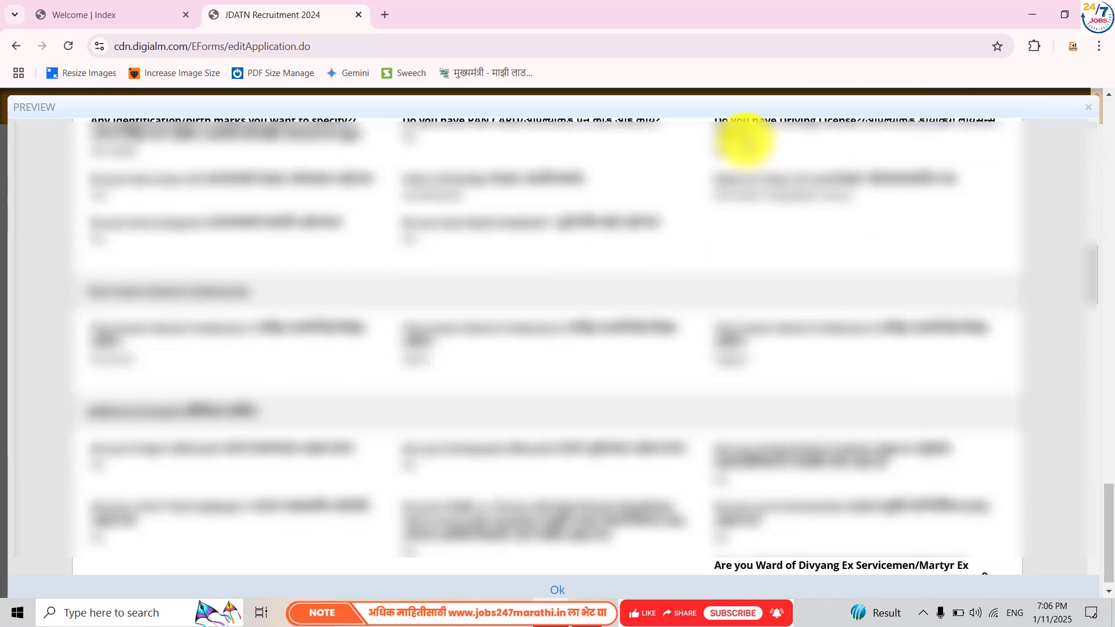
pyautogui.scroll(-5, 747, 145)
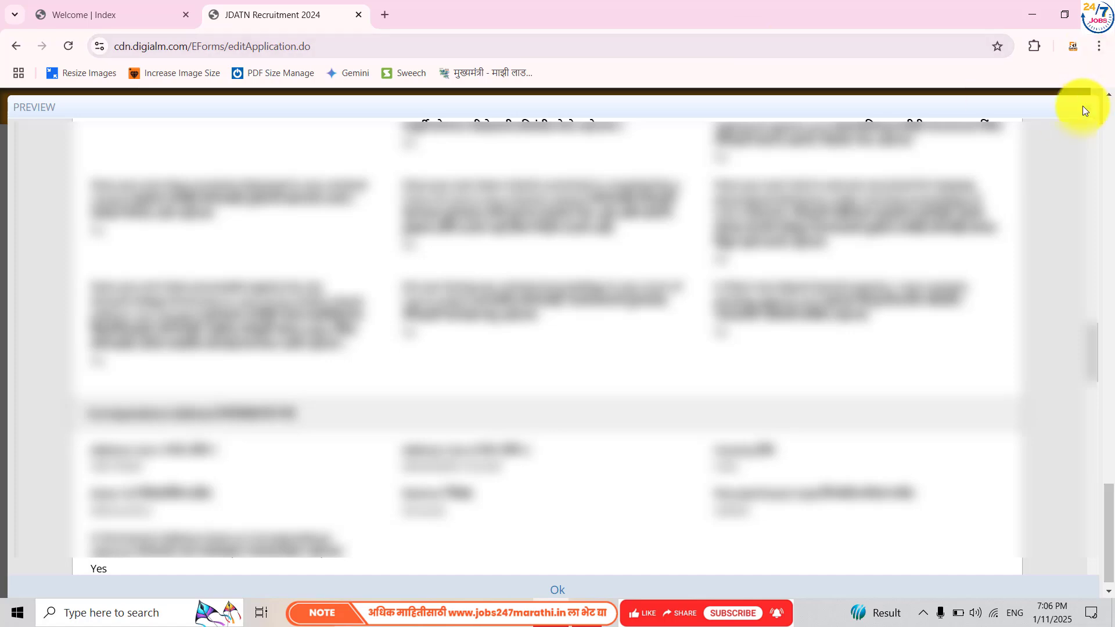
pyautogui.click(1085, 108)
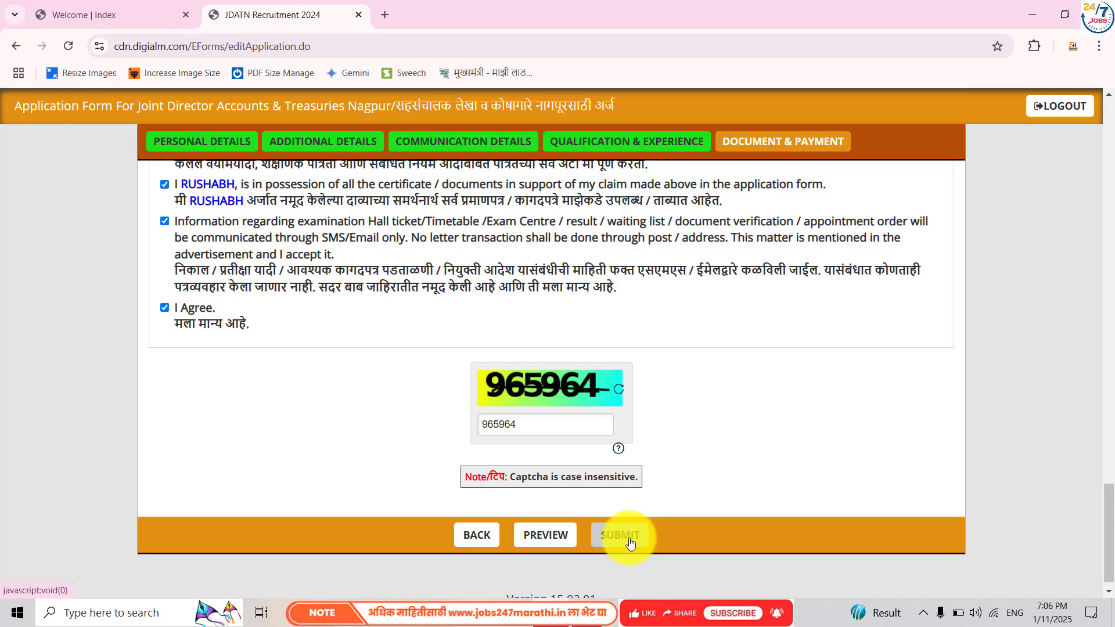
# - Submit the application, dismissing the signature reminder alert, to reach the ₹900.00 BillDesk payment options
pyautogui.click(629, 543)
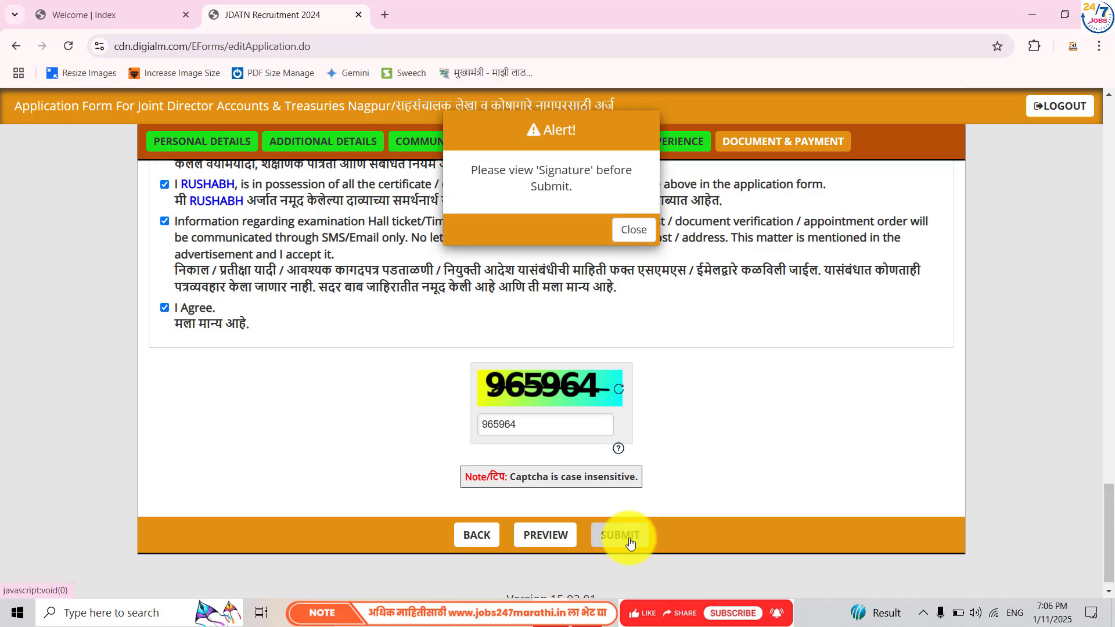
pyautogui.click(623, 231)
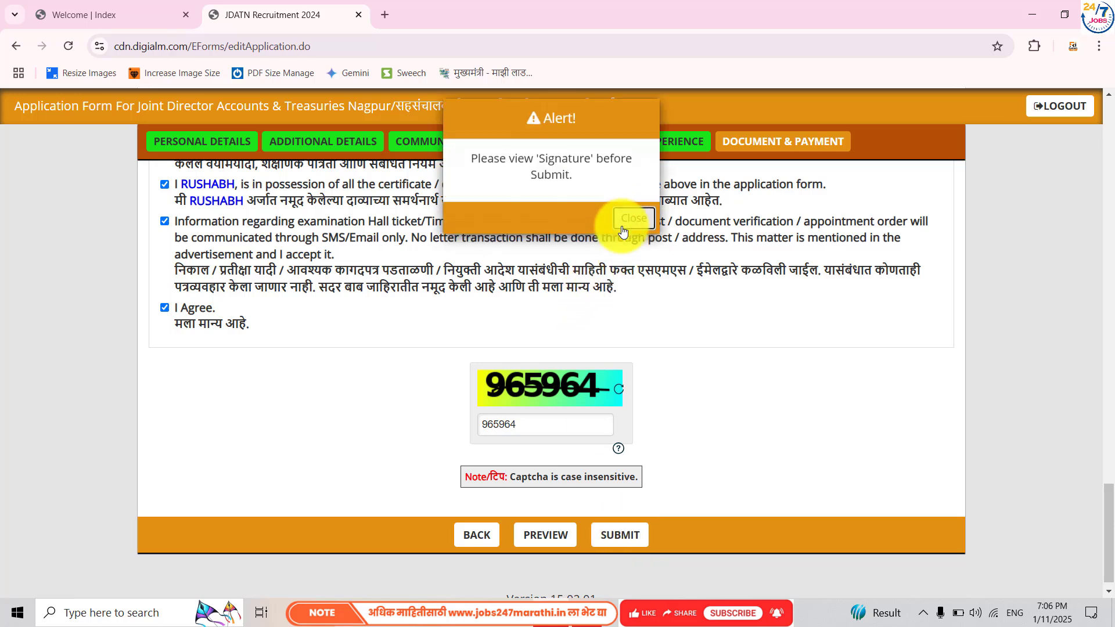
pyautogui.scroll(-1, 679, 348)
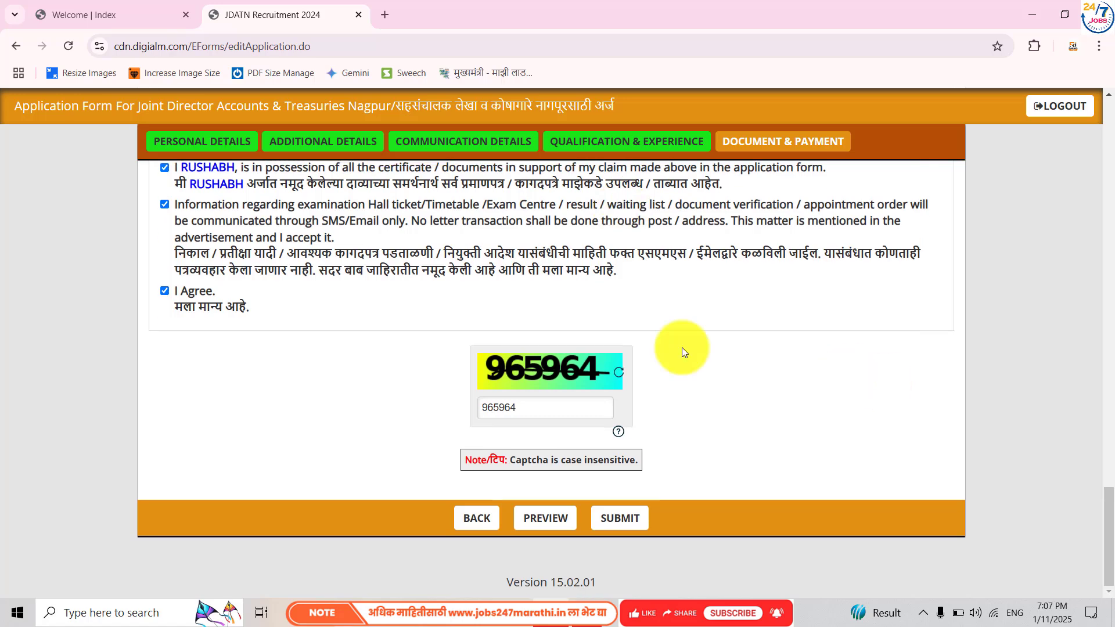
pyautogui.click(635, 519)
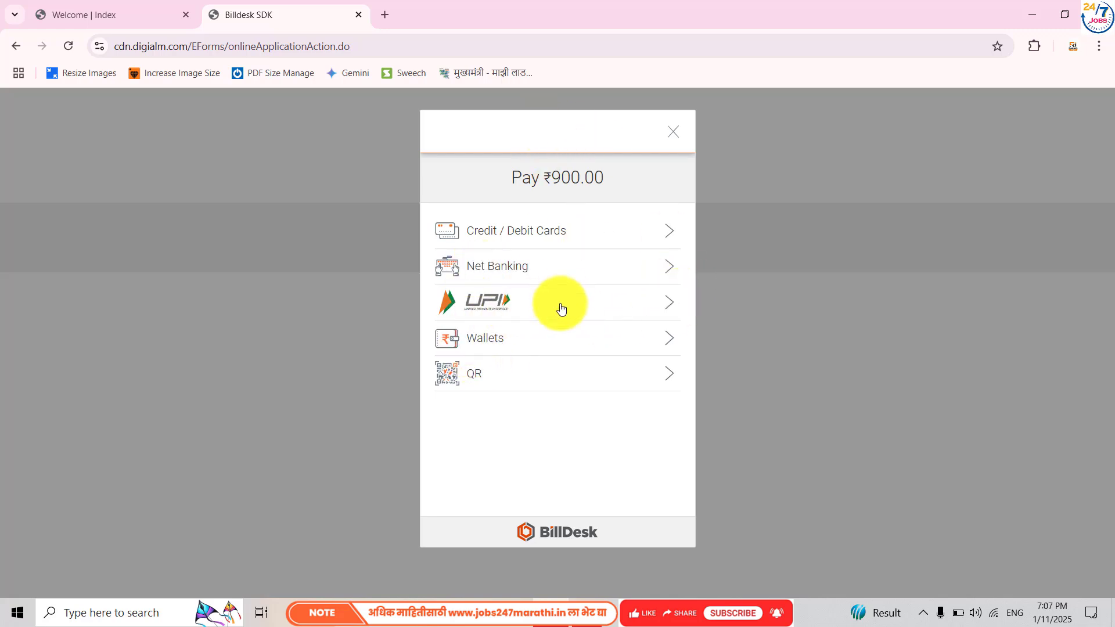
# - Generate a BHIM UPI QR code for the ₹900.00 fee, then close the payment tab
pyautogui.click(515, 372)
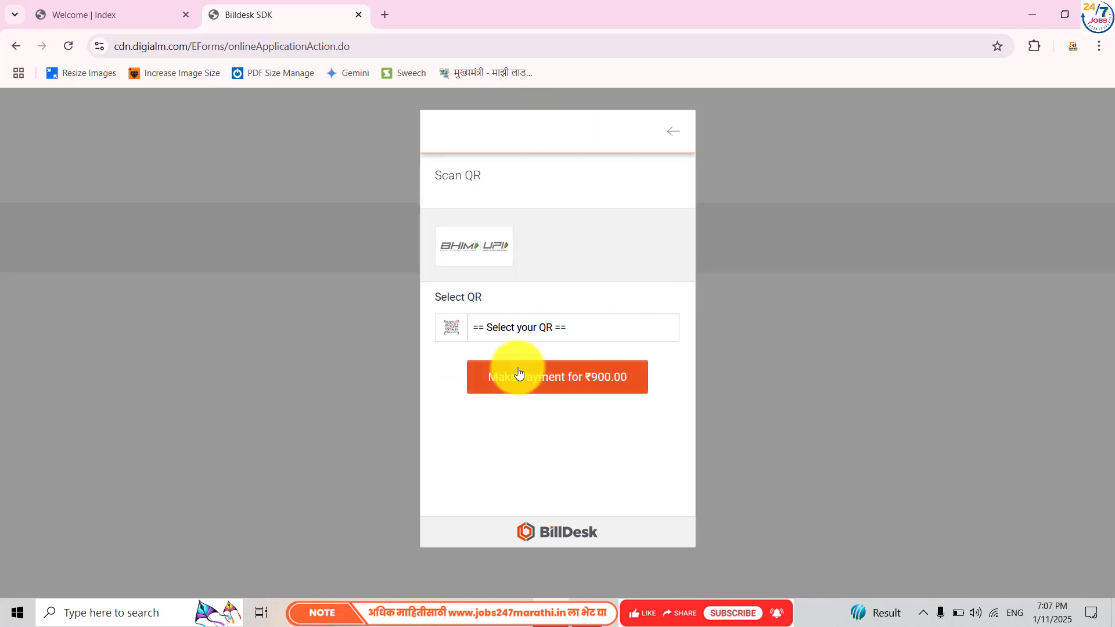
pyautogui.click(502, 330)
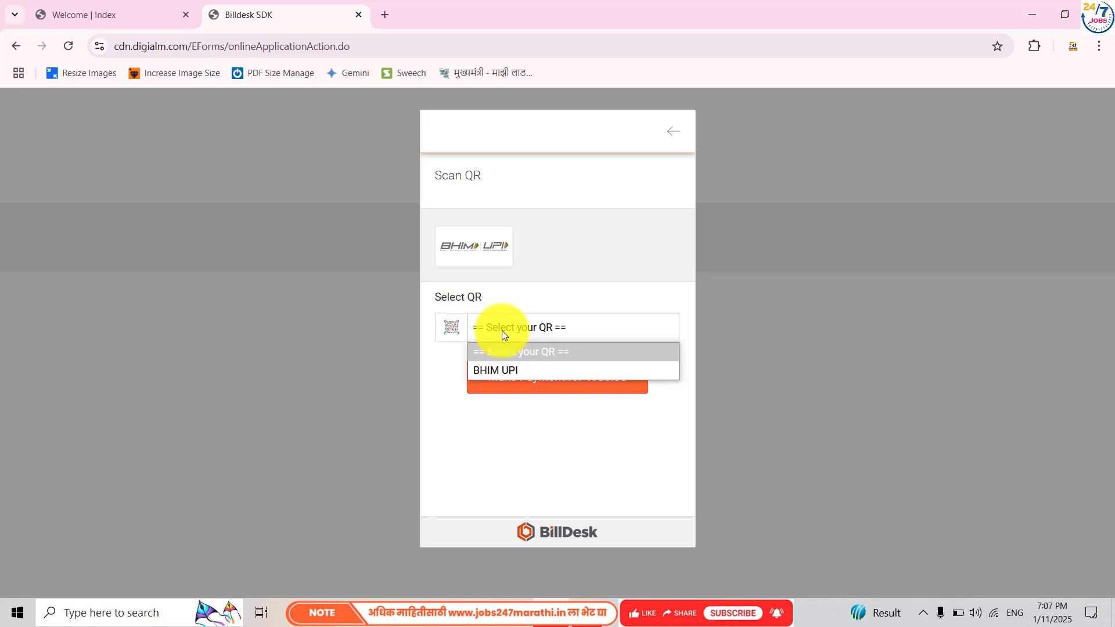
pyautogui.click(472, 242)
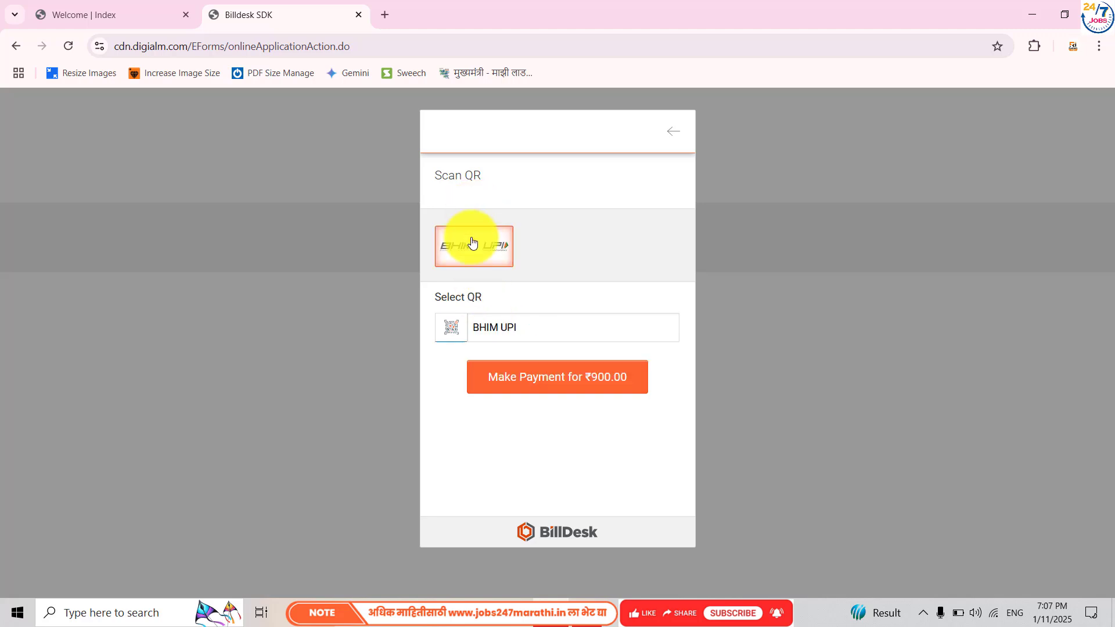
pyautogui.click(518, 378)
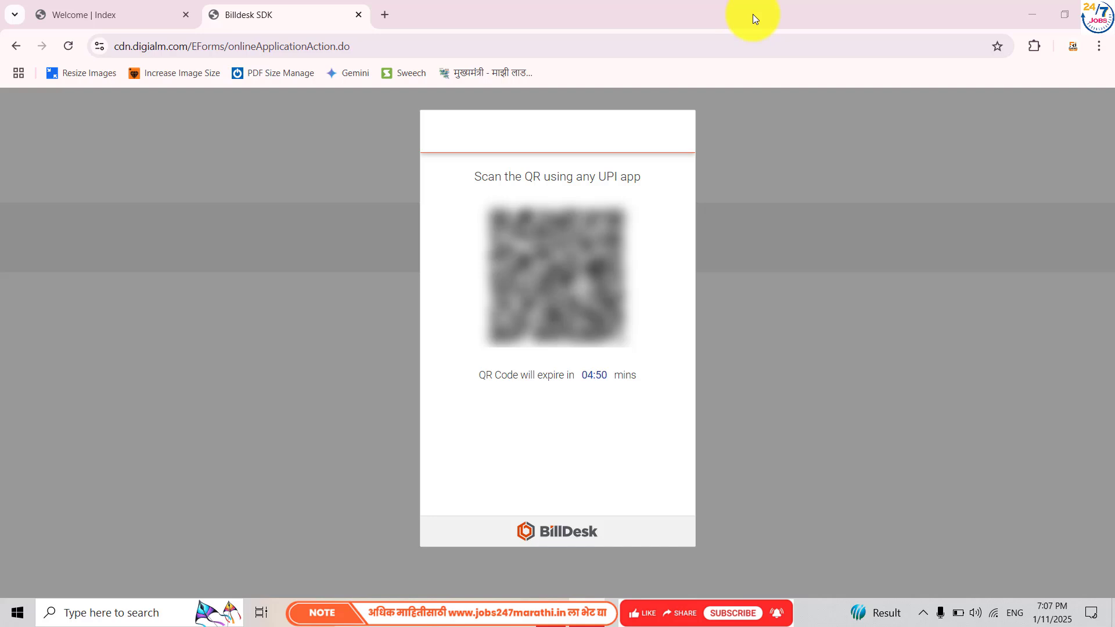
pyautogui.hotkey('ctrl', 'w')
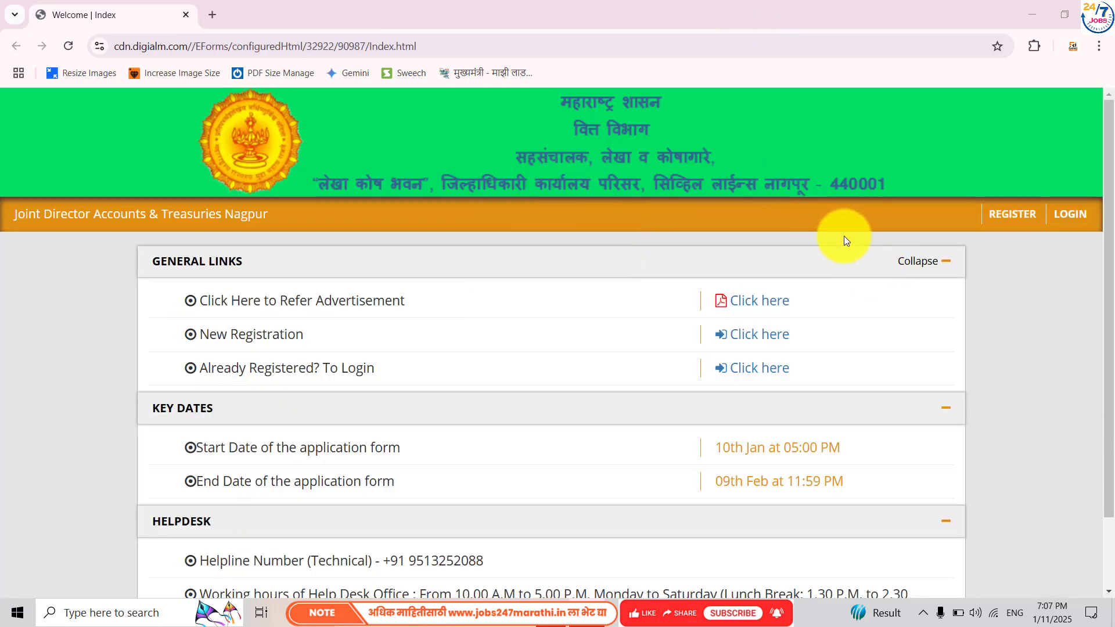
# - Open the Applicant Login page from the LOGIN link in the orange header bar
pyautogui.click(1069, 213)
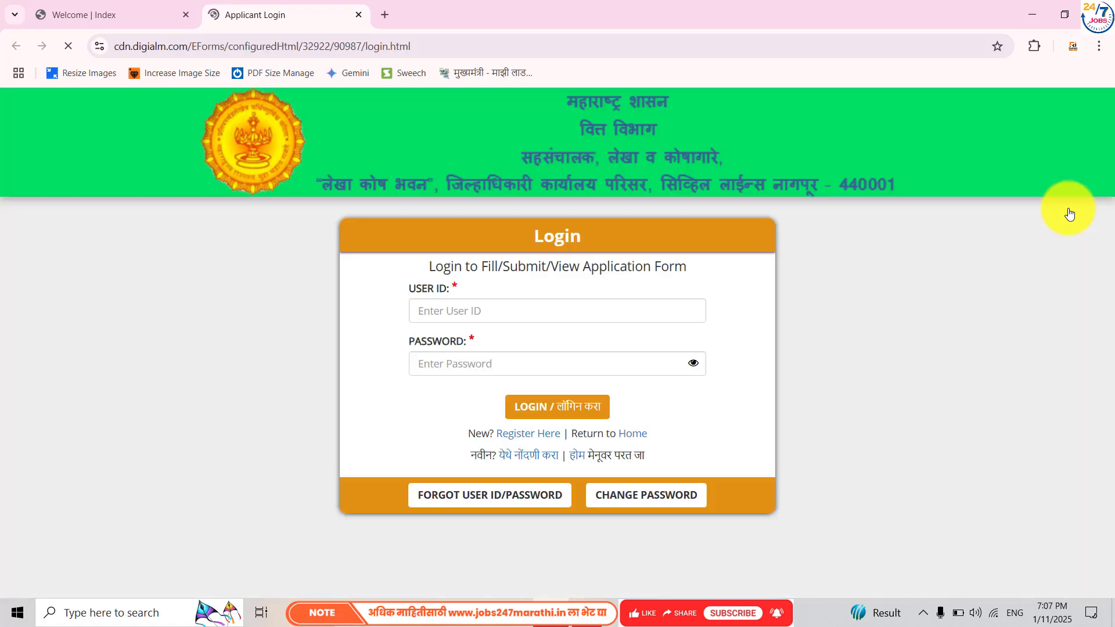
pyautogui.scroll(-1, 626, 443)
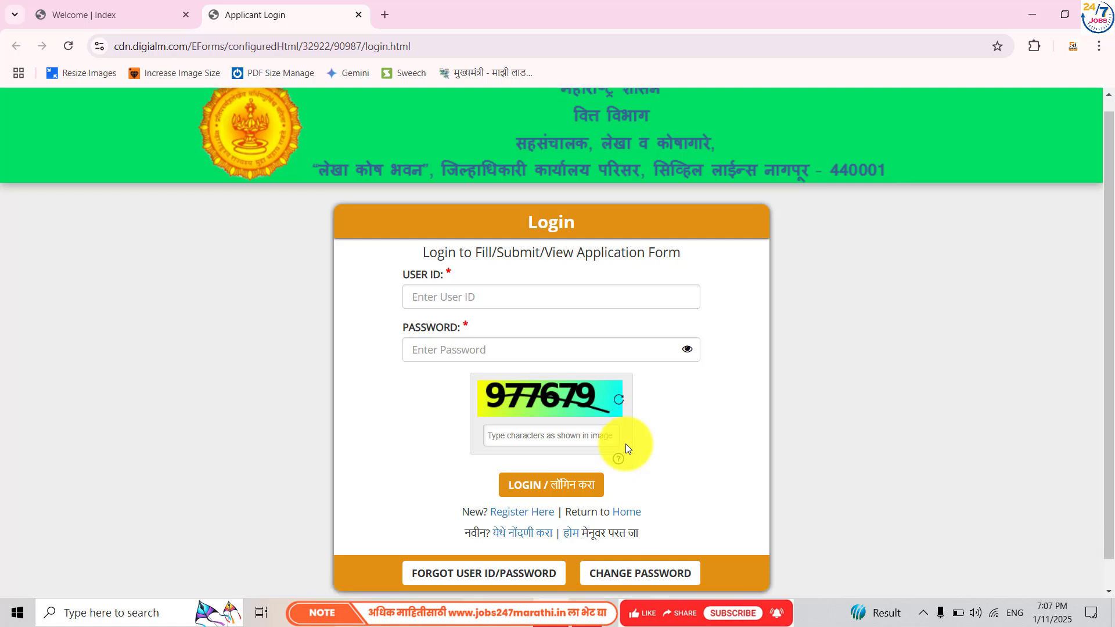
pyautogui.scroll(1, 505, 308)
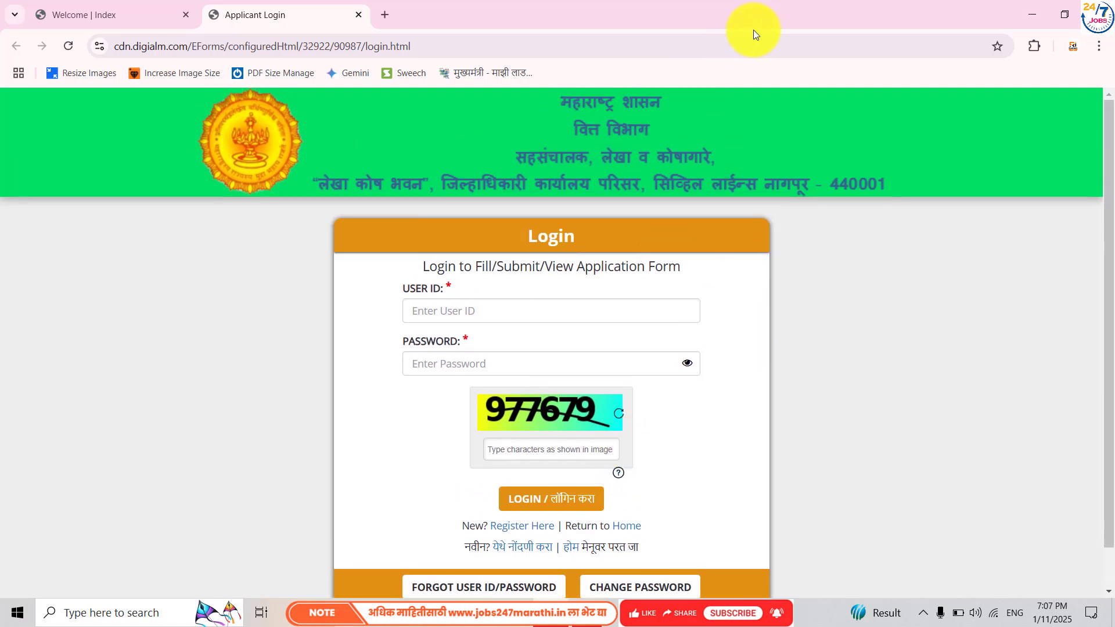